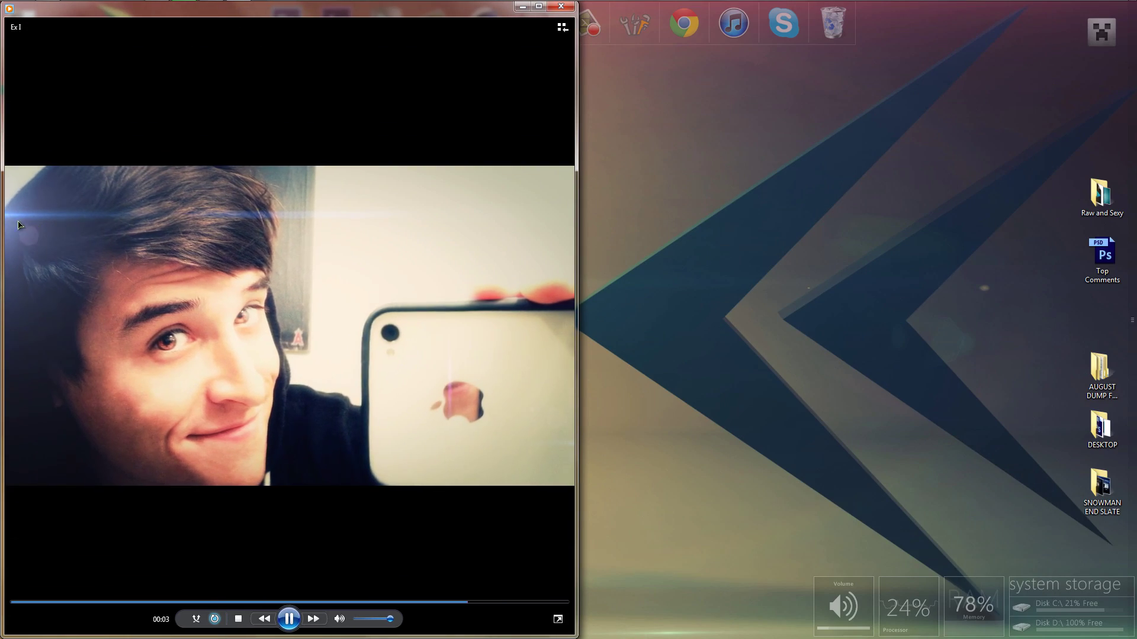
# - Unsnap the Media Player window from the left edge, shorten it, and shift it slightly right
pyautogui.press('super+Right')
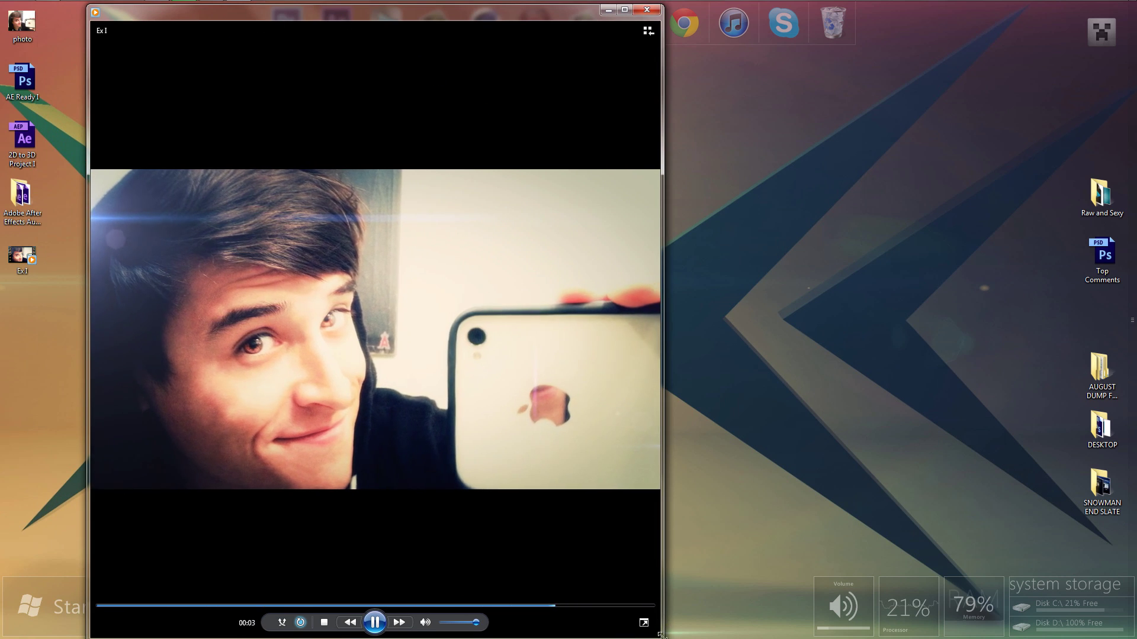
pyautogui.moveTo(663, 637); pyautogui.dragTo(666, 574)
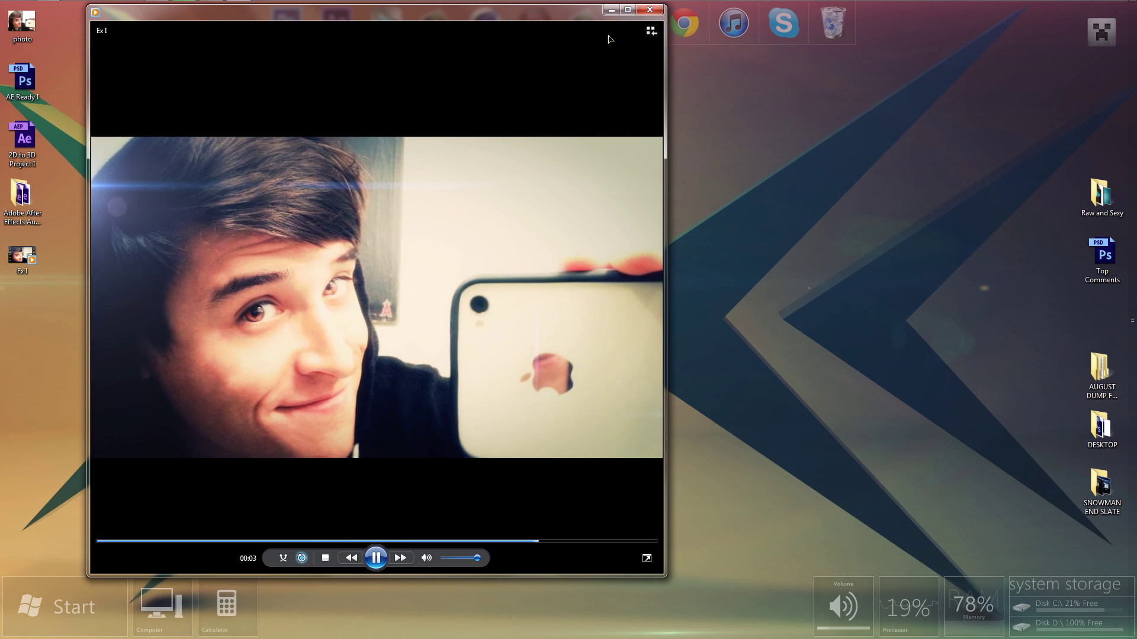
pyautogui.moveTo(576, 18); pyautogui.dragTo(628, 22)
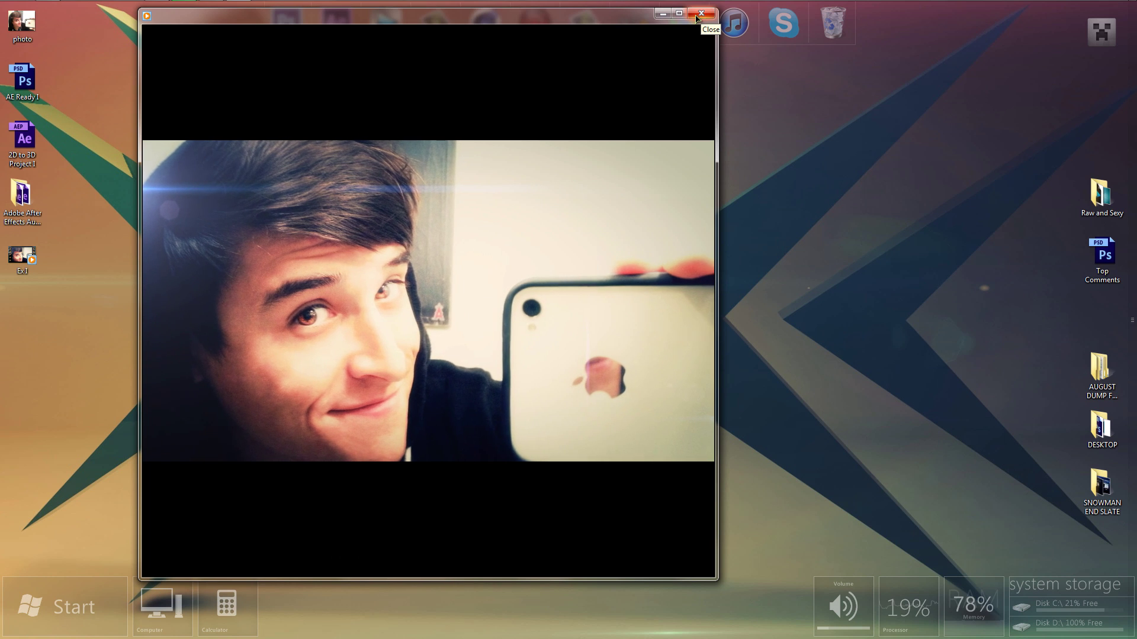
# - Close Media Player and open the 'photo' desktop file in Windows Photo Viewer
pyautogui.click(701, 13)
pyautogui.moveTo(165, 363); pyautogui.dragTo(81, 28)
pyautogui.doubleClick(22, 23)
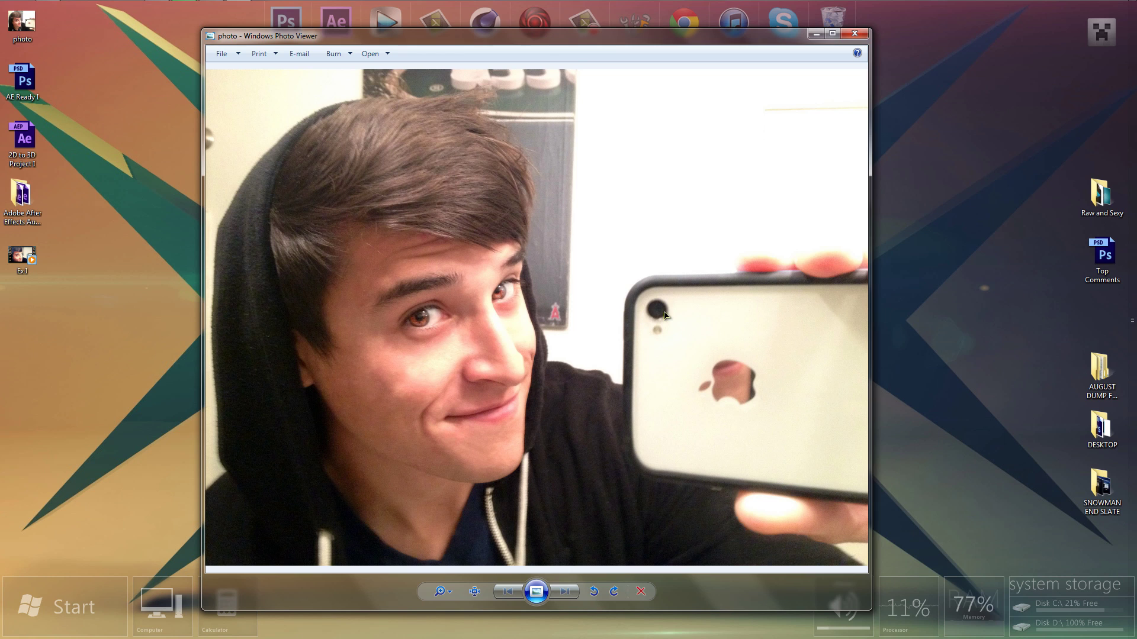
# - Look over the source selfie photo, then close Photo Viewer
pyautogui.scroll(3, 664, 313)
pyautogui.scroll(-3, 634, 295)
pyautogui.click(855, 33)
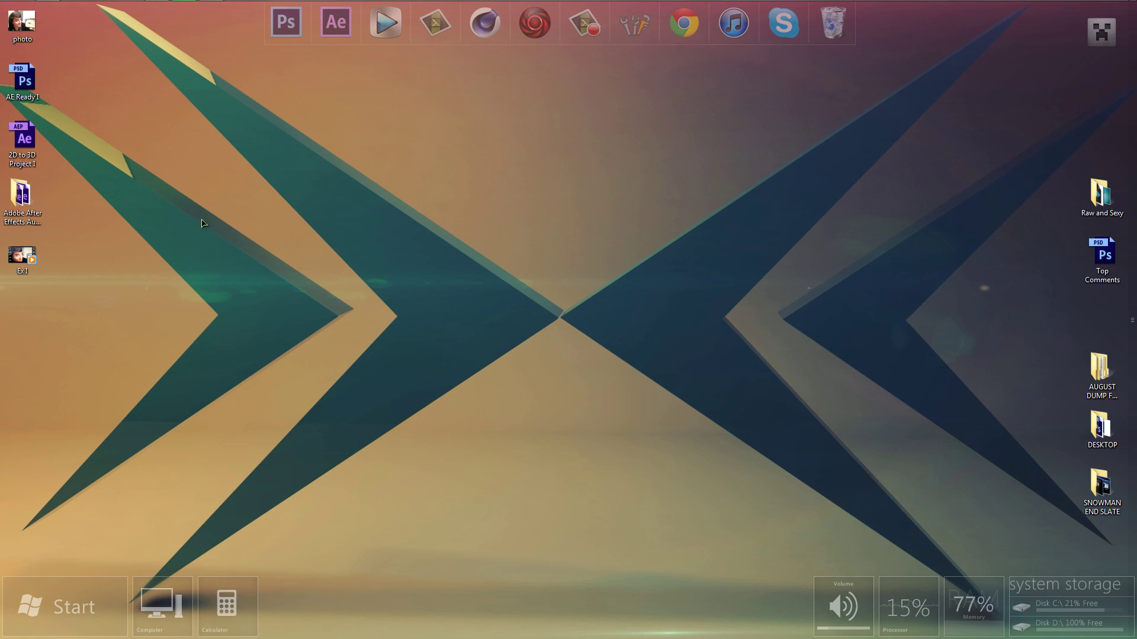
pyautogui.moveTo(205, 5)
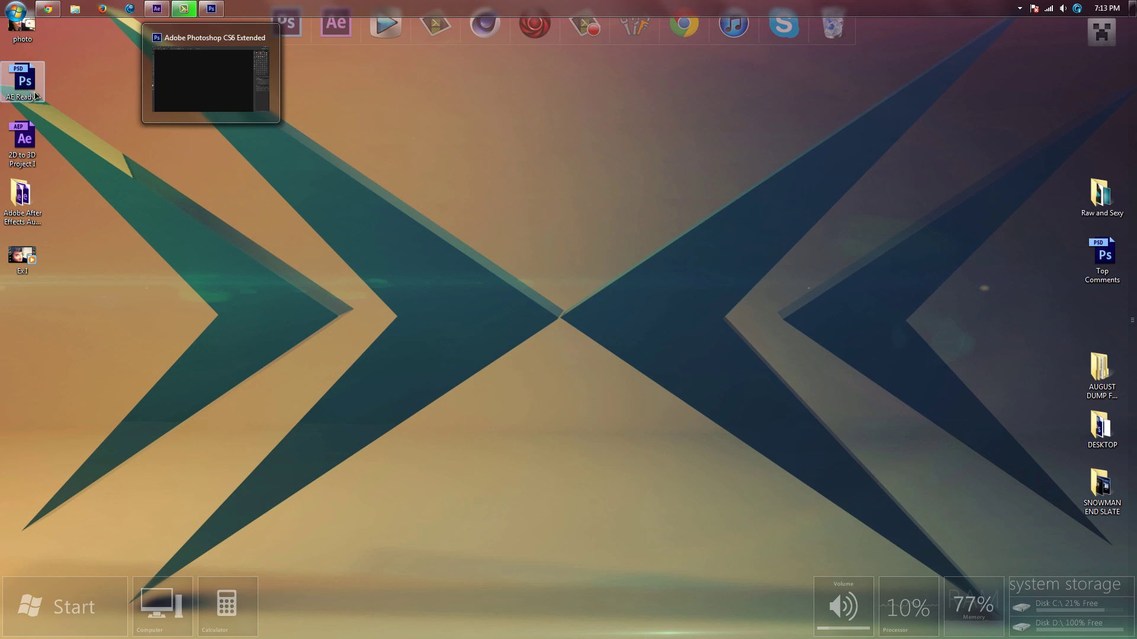
# - Open the photo in Photoshop and convert its locked Background into Layer 0
pyautogui.moveTo(22, 27); pyautogui.dragTo(379, 240)
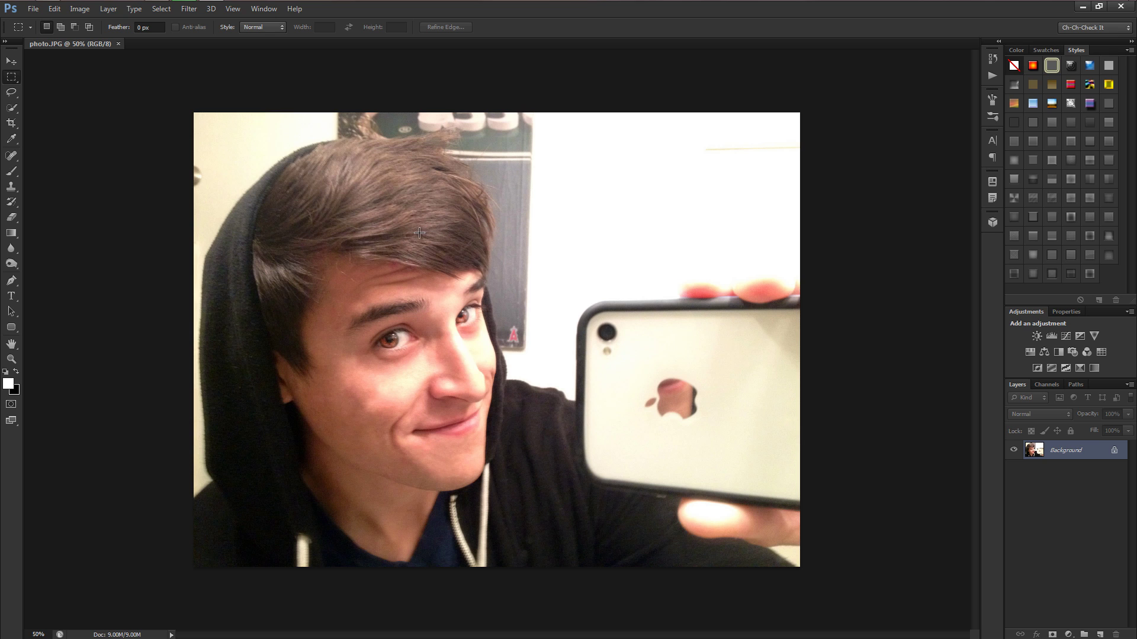
pyautogui.scroll(2, 462, 312)
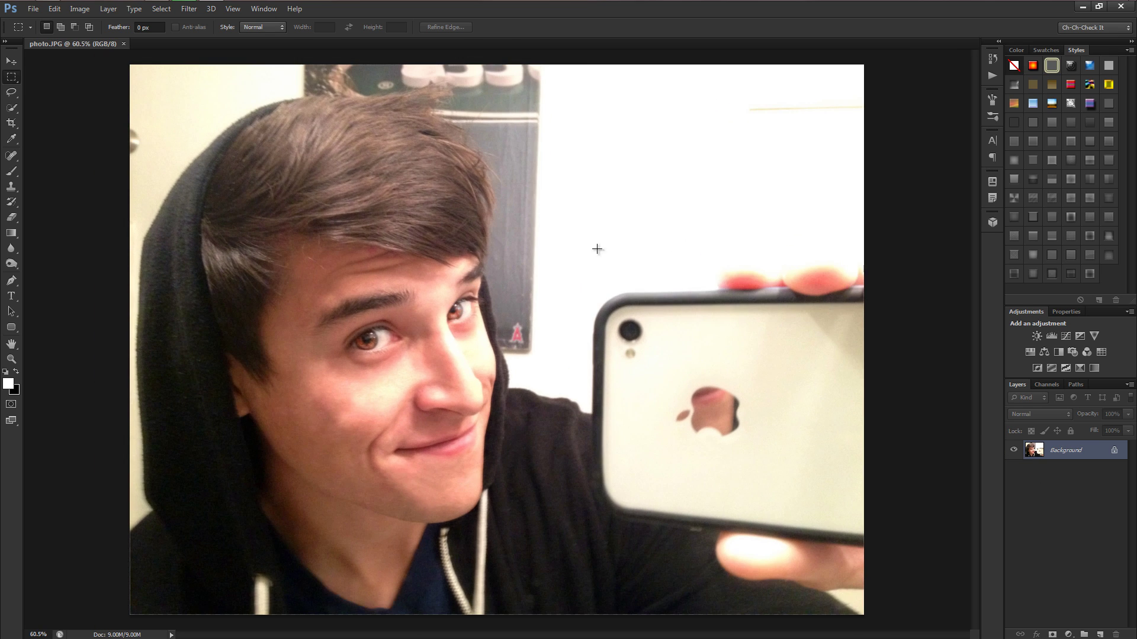
pyautogui.click(11, 61)
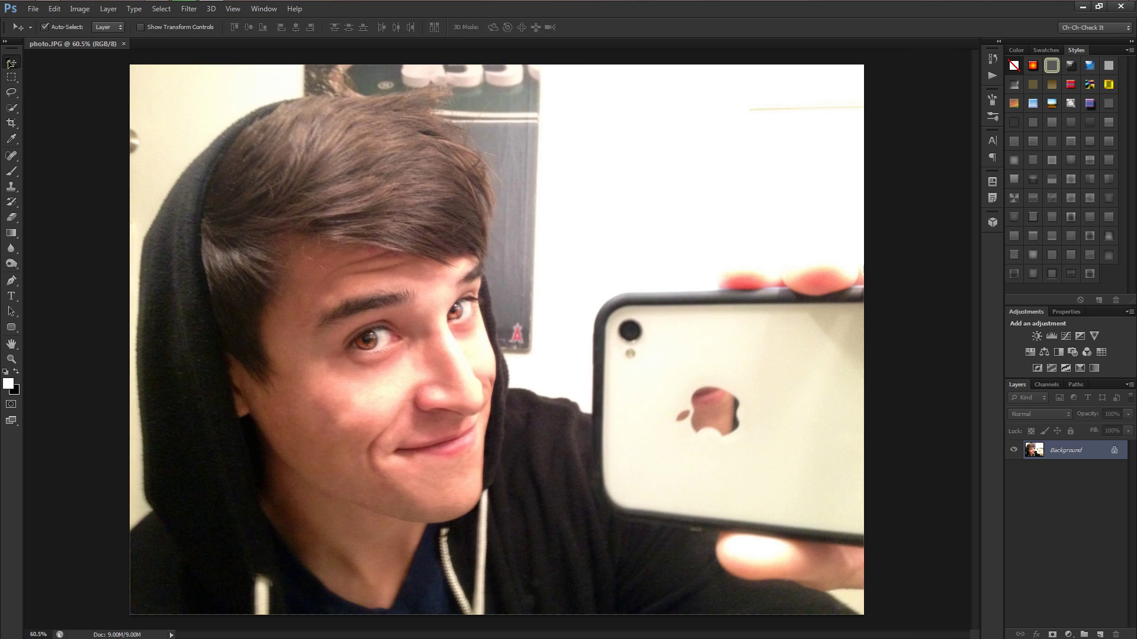
pyautogui.doubleClick(1116, 451)
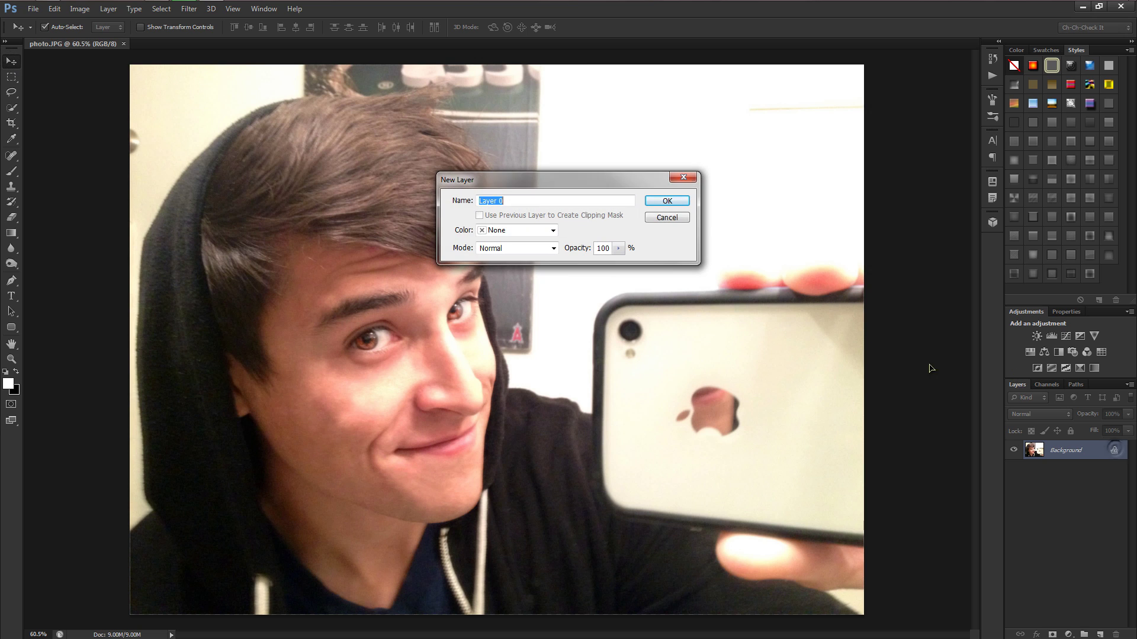
pyautogui.click(667, 201)
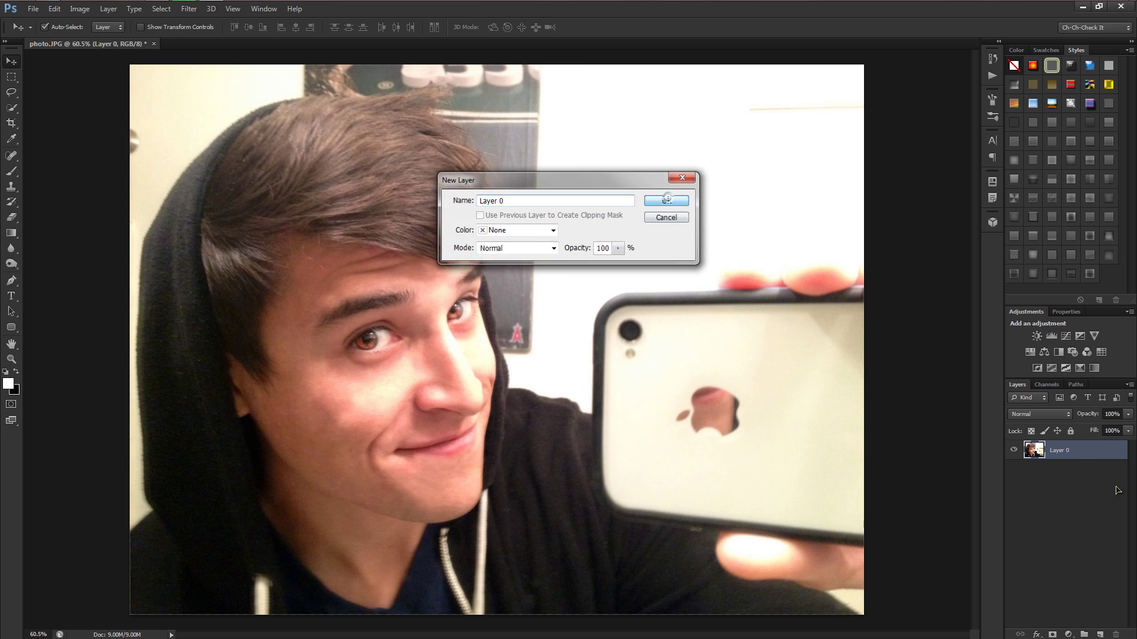
# - Rename Layer 0 to 'Photo' and add a new empty layer named 'Luma'
pyautogui.doubleClick(1059, 451)
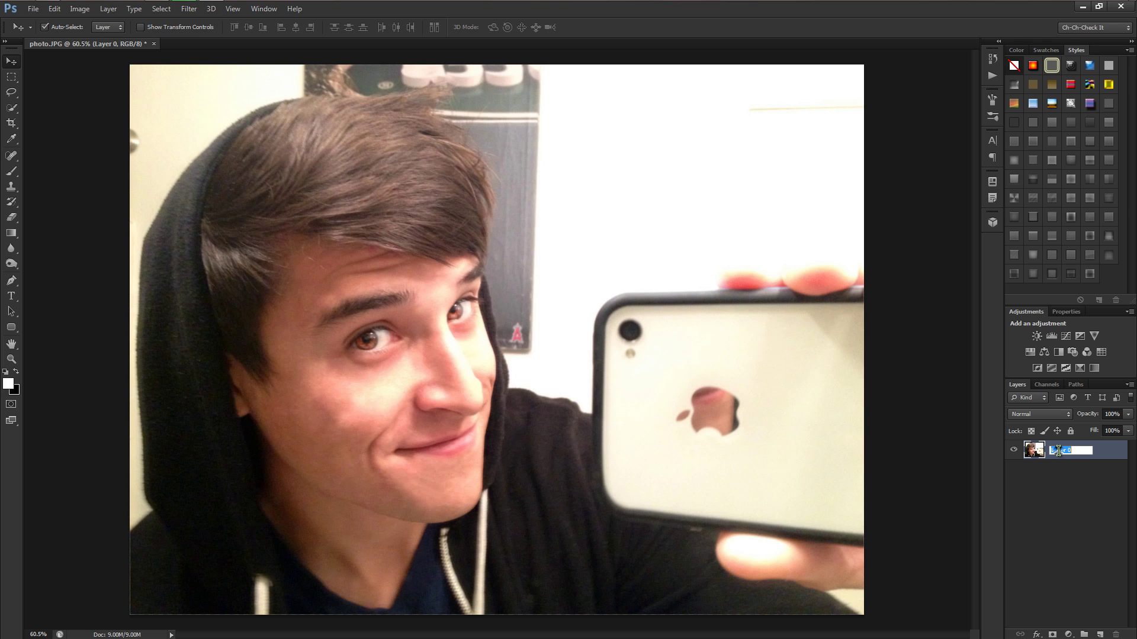
pyautogui.write('Photo')
pyautogui.press('Return')
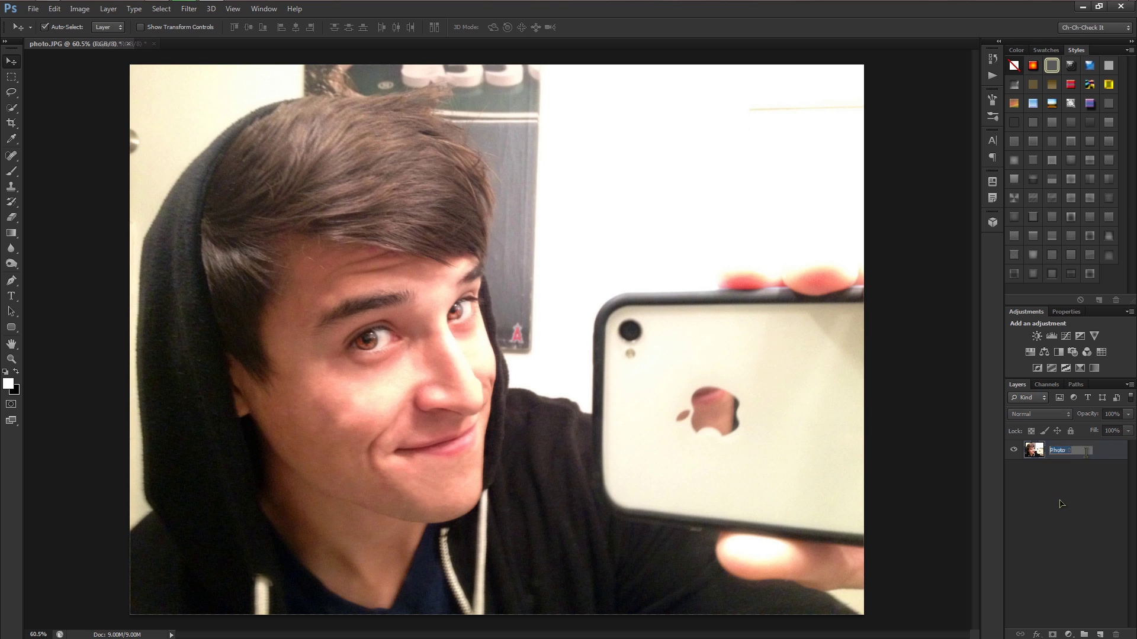
pyautogui.click(1061, 503)
pyautogui.hotkey('ctrl', 'shift', 'n')
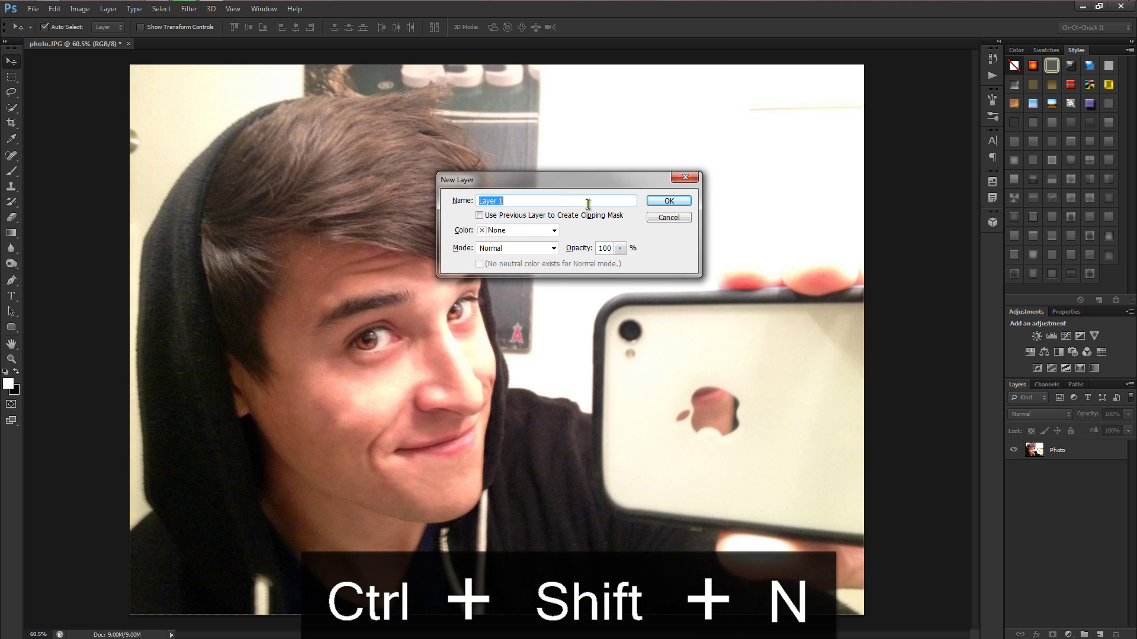
pyautogui.write('Luma')
pyautogui.press('Return')
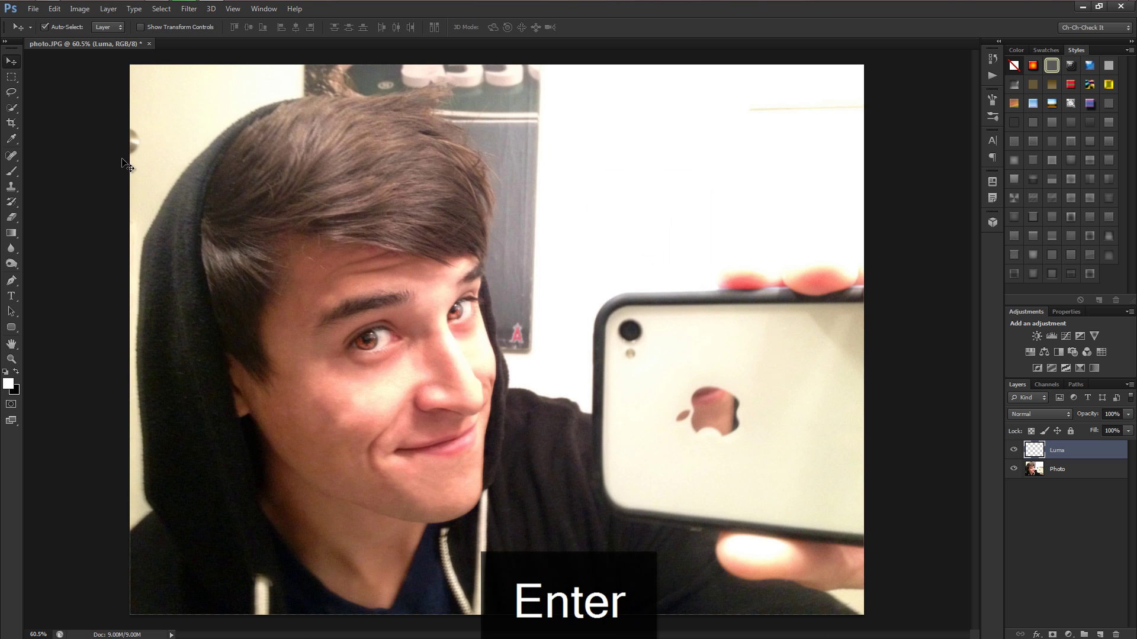
# - Fill the Luma layer with solid black and set its opacity to 75%
pyautogui.press('b')
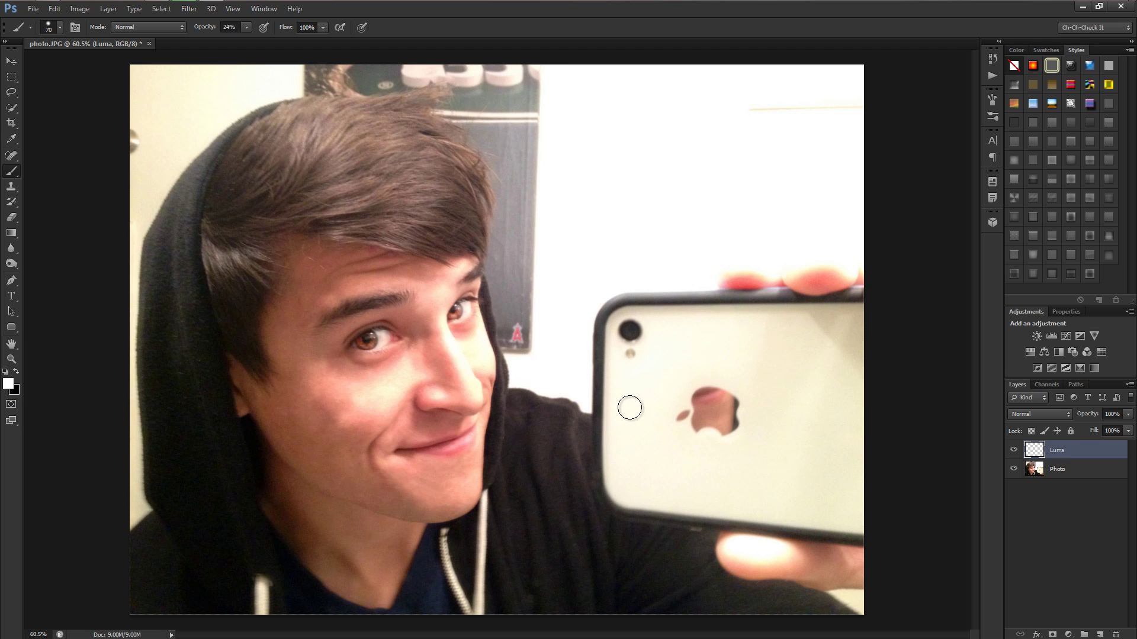
pyautogui.hotkey('ctrl', 'BackSpace')
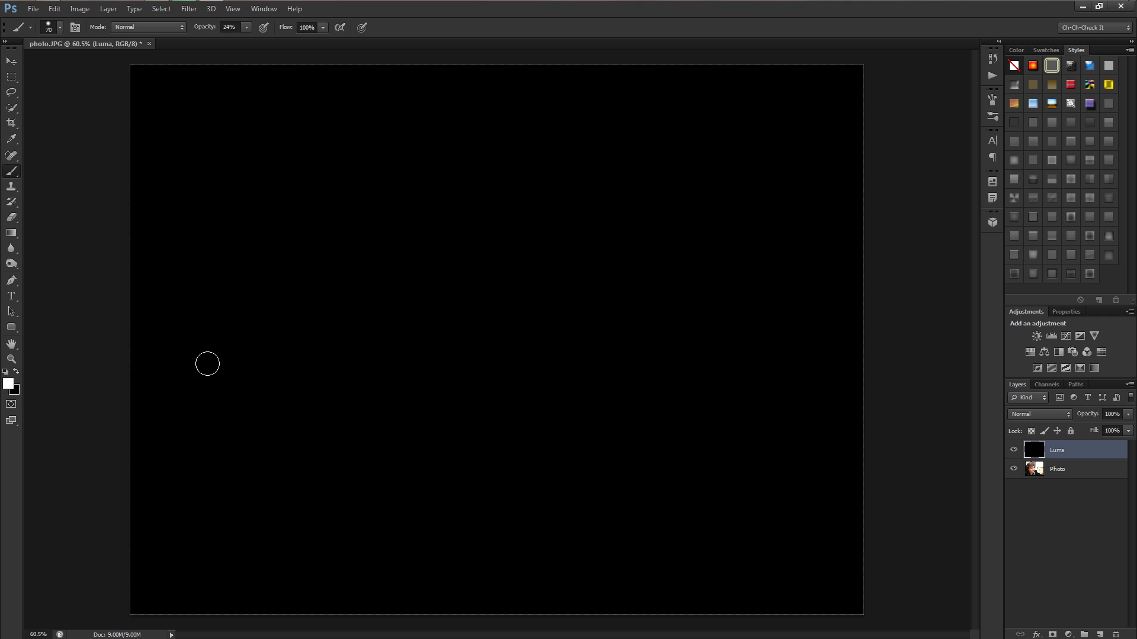
pyautogui.click(1118, 417)
pyautogui.write('75')
pyautogui.press('Return')
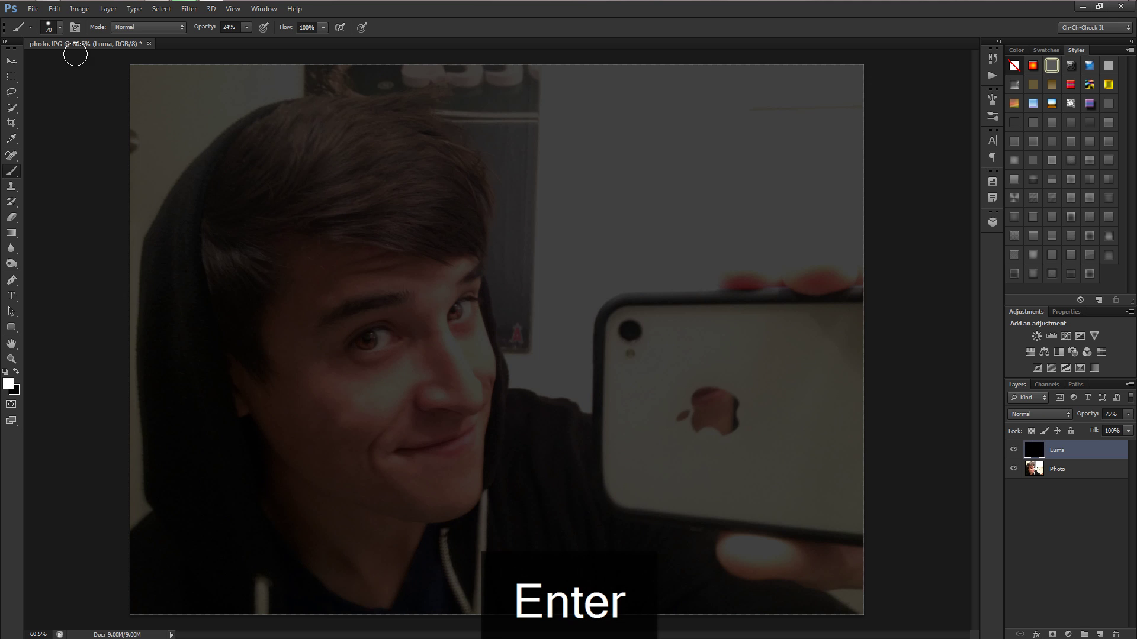
# - Set the brush hardness to 57% and the brush size to 400 px
pyautogui.click(59, 29)
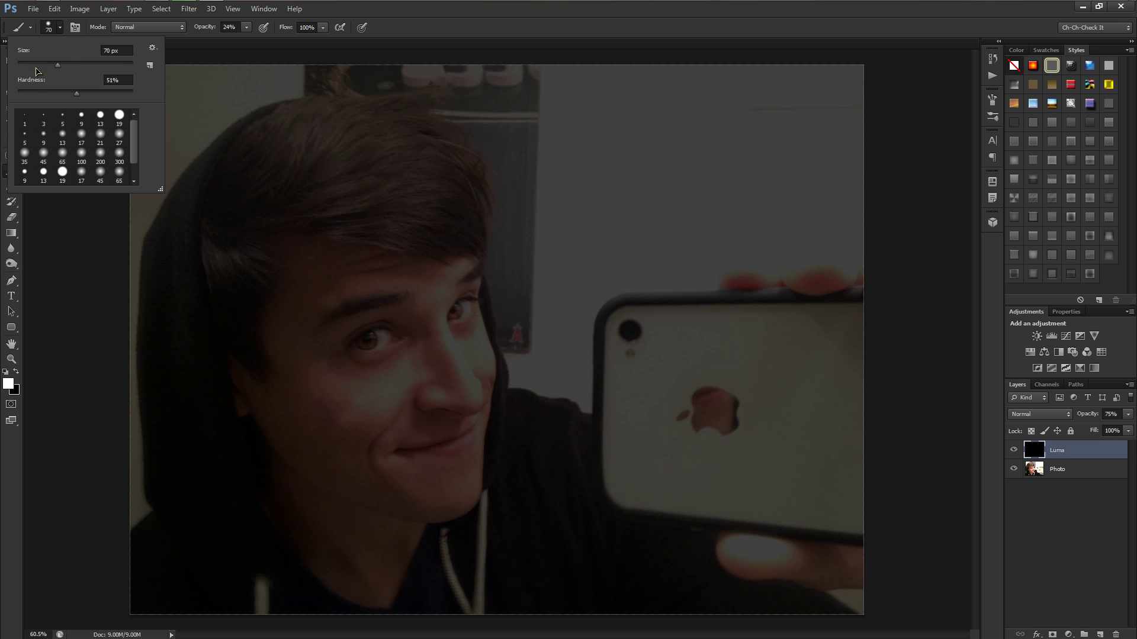
pyautogui.moveTo(79, 96); pyautogui.dragTo(88, 99)
pyautogui.click(48, 27)
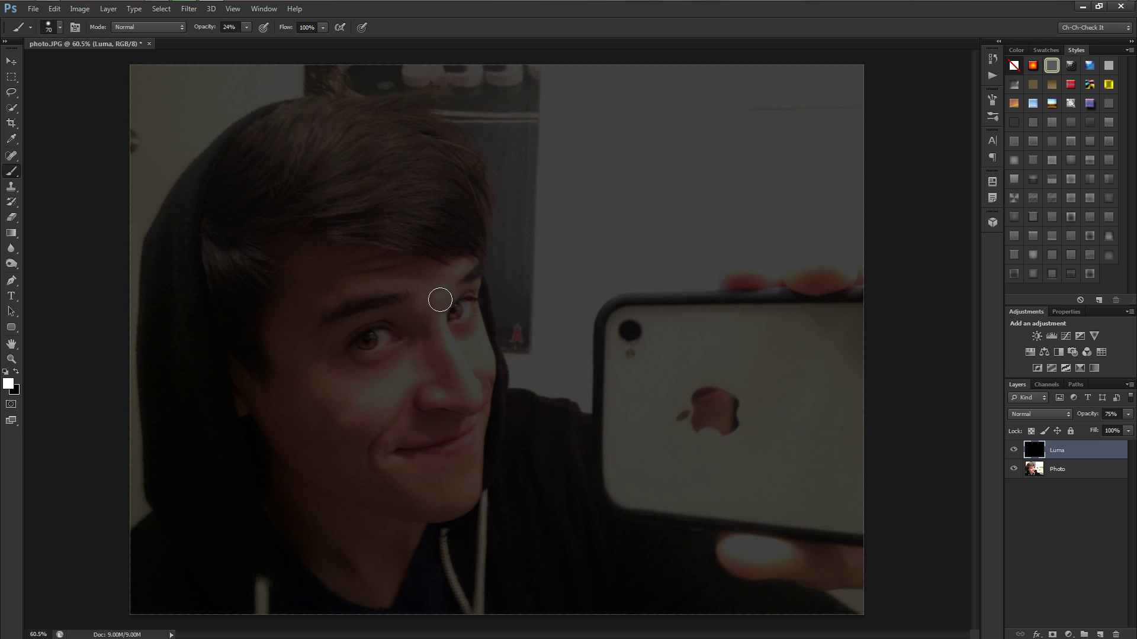
pyautogui.press(']')
pyautogui.press(']')
pyautogui.press(']')
pyautogui.press(']')
pyautogui.press(']')
pyautogui.press(']')
pyautogui.press(']')
pyautogui.press(']')
pyautogui.press(']')
pyautogui.press(']')
pyautogui.press(']')
pyautogui.press(']')
pyautogui.press(']')
pyautogui.press(']')
pyautogui.press(']')
pyautogui.press(']')
pyautogui.press('[')
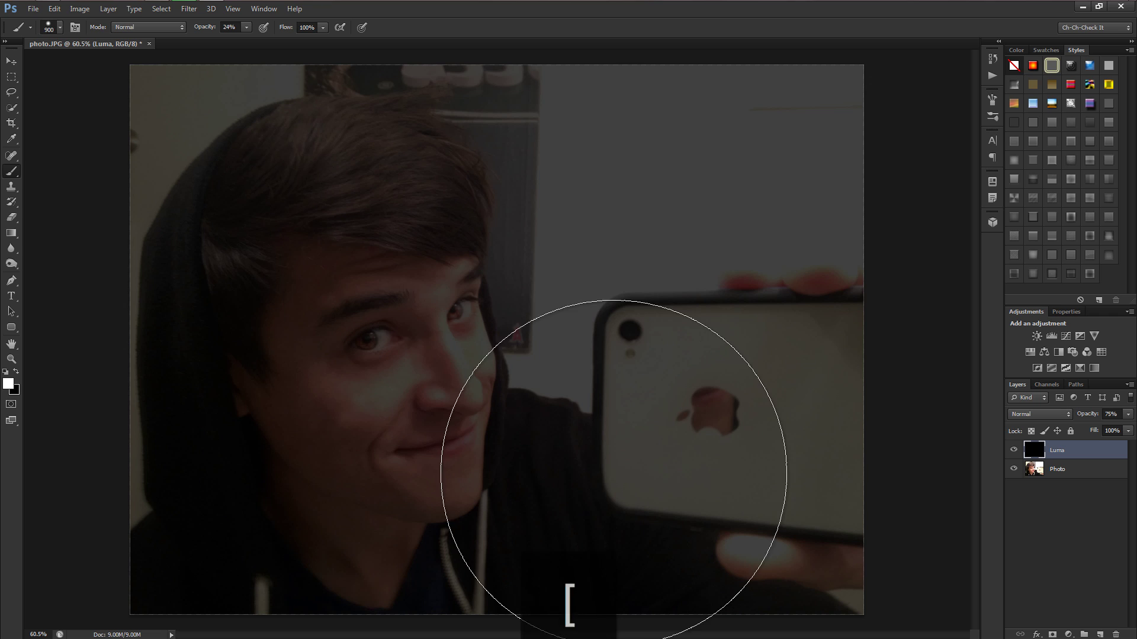
pyautogui.press('[')
pyautogui.press(']')
pyautogui.press(']')
pyautogui.press(']')
pyautogui.press(']')
pyautogui.press(']')
pyautogui.press('[')
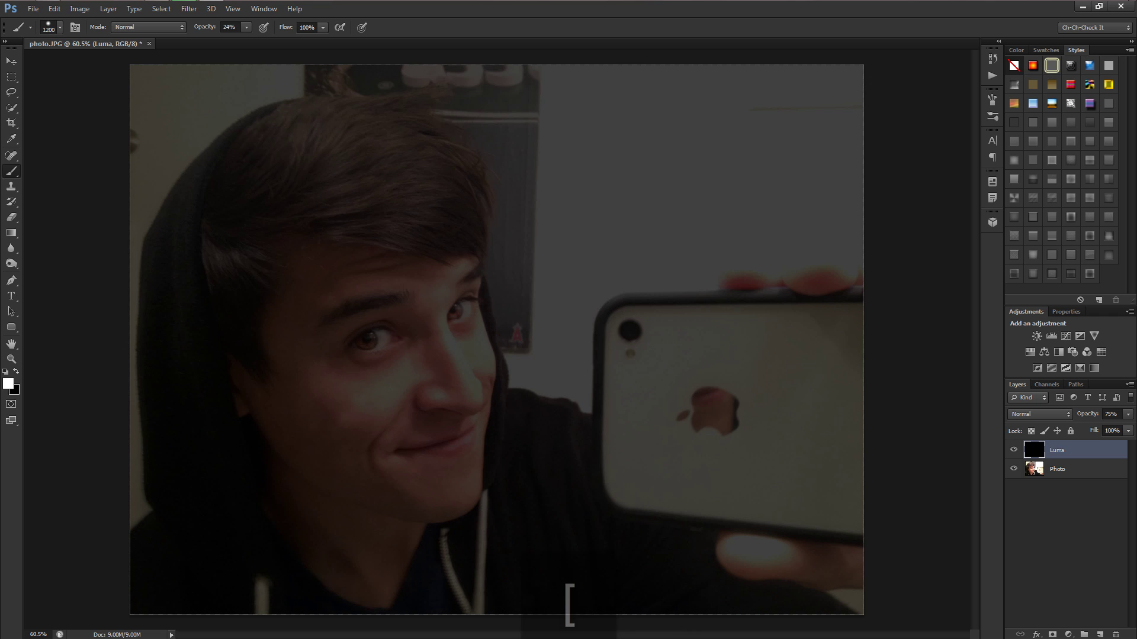
pyautogui.press('[')
pyautogui.press('[')
pyautogui.press('[')
pyautogui.press('[')
pyautogui.press('[')
pyautogui.press('[')
pyautogui.press('[')
pyautogui.press('[')
pyautogui.press('[')
pyautogui.press('[')
pyautogui.press('[')
pyautogui.press(']')
pyautogui.press(']')
pyautogui.press(']')
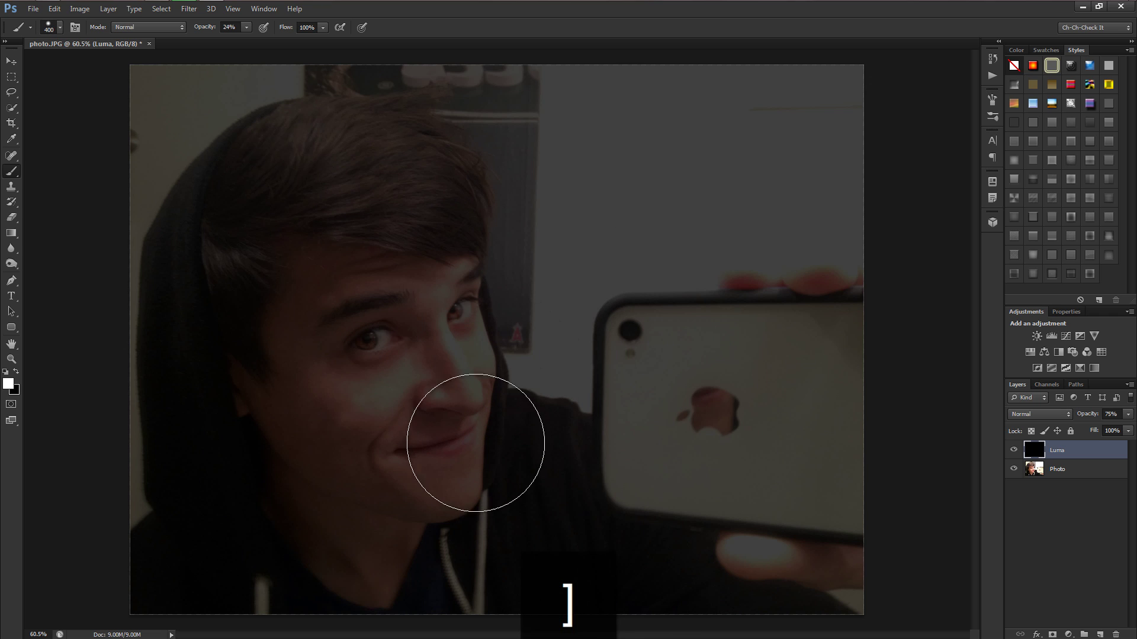
# - Paint white on the Luma layer over the phone, the subject and the phone's back
pyautogui.moveTo(675, 510)
pyautogui.mouseDown()
pyautogui.moveTo(555, 497)
pyautogui.moveTo(460, 442)
pyautogui.moveTo(442, 415)
pyautogui.moveTo(399, 186)
pyautogui.moveTo(299, 175)
pyautogui.moveTo(256, 209)
pyautogui.moveTo(223, 283)
pyautogui.moveTo(222, 524)
pyautogui.moveTo(187, 578)
pyautogui.moveTo(208, 596)
pyautogui.moveTo(346, 362)
pyautogui.moveTo(345, 261)
pyautogui.moveTo(323, 288)
pyautogui.moveTo(295, 510)
pyautogui.moveTo(406, 592)
pyautogui.moveTo(566, 600)
pyautogui.moveTo(405, 519)
pyautogui.moveTo(716, 587)
pyautogui.moveTo(785, 638)
pyautogui.moveTo(756, 614)
pyautogui.moveTo(707, 526)
pyautogui.moveTo(755, 494)
pyautogui.moveTo(847, 526)
pyautogui.moveTo(845, 354)
pyautogui.moveTo(655, 360)
pyautogui.moveTo(650, 426)
pyautogui.moveTo(703, 448)
pyautogui.moveTo(808, 438)
pyautogui.moveTo(644, 508)
pyautogui.moveTo(450, 435)
pyautogui.moveTo(420, 381)
pyautogui.moveTo(408, 193)
pyautogui.moveTo(363, 171)
pyautogui.moveTo(271, 186)
pyautogui.mouseUp()
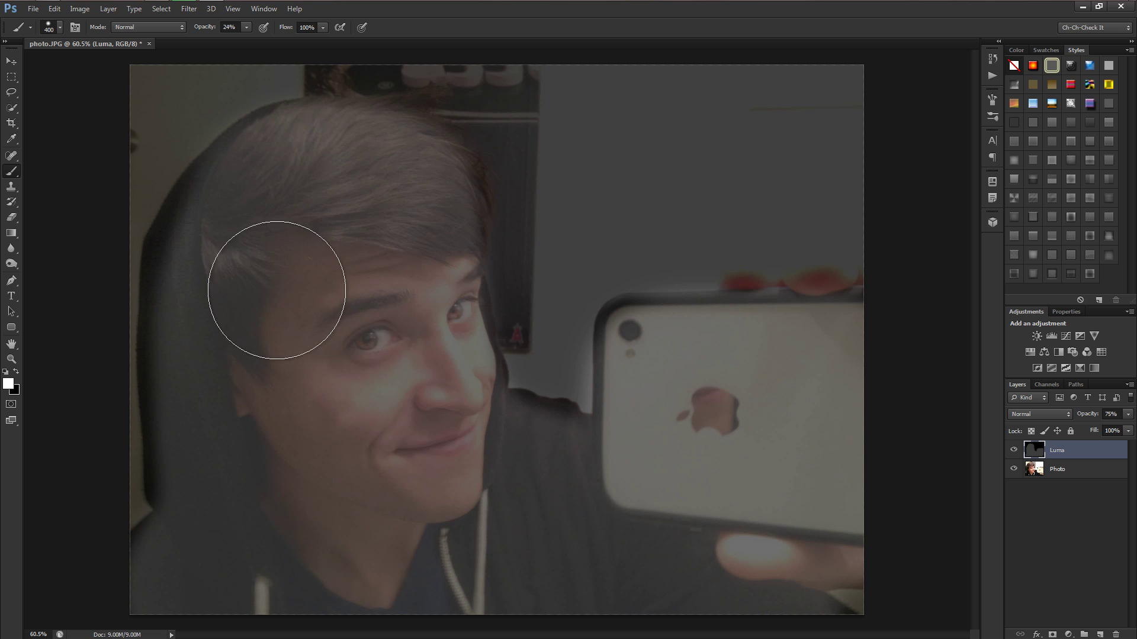
pyautogui.moveTo(277, 290)
pyautogui.mouseDown()
pyautogui.moveTo(294, 312)
pyautogui.moveTo(393, 343)
pyautogui.mouseUp()
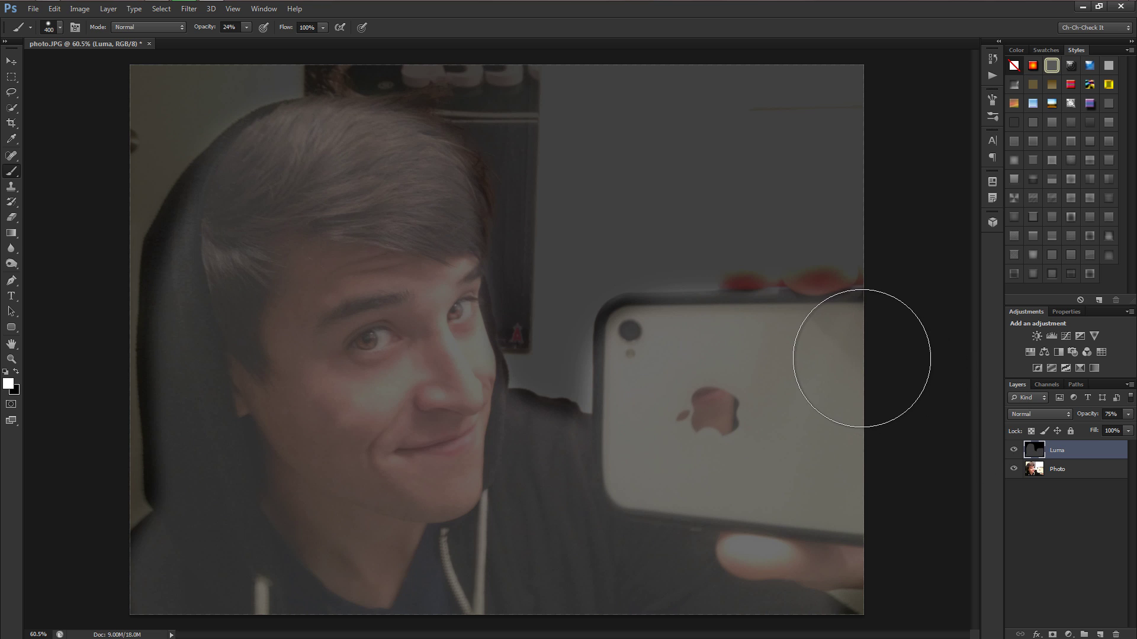
pyautogui.moveTo(861, 358)
pyautogui.mouseDown()
pyautogui.moveTo(763, 355)
pyautogui.moveTo(777, 363)
pyautogui.mouseUp()
# - Check the mask at full layer opacity, lower it again, and brighten the phone's top and left edges
pyautogui.moveTo(1089, 418); pyautogui.dragTo(1105, 418)
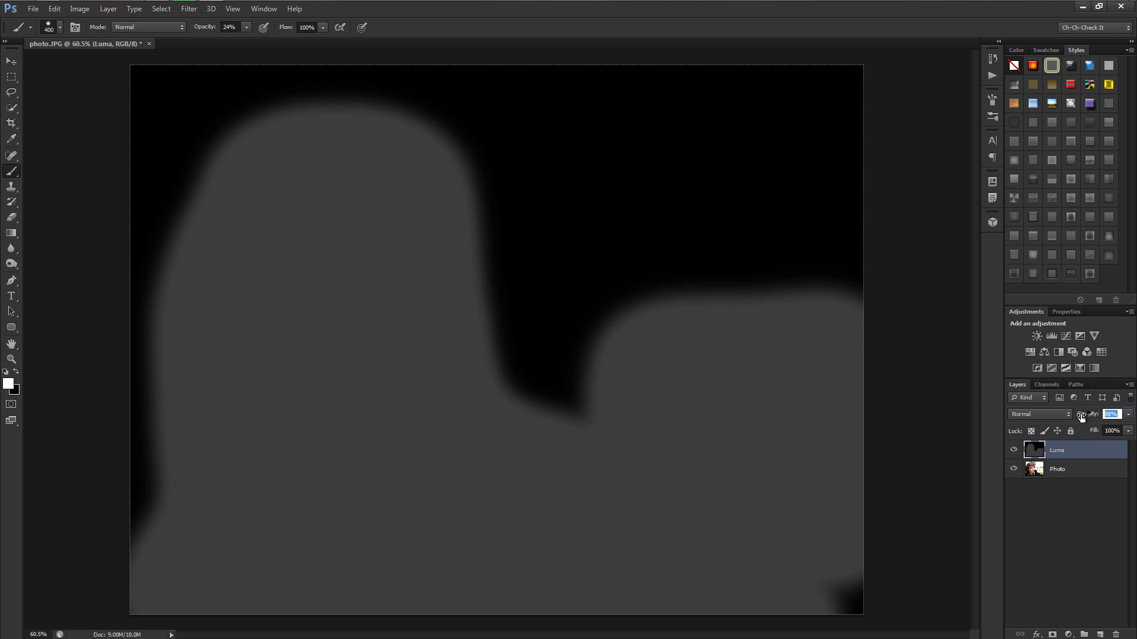
pyautogui.moveTo(1081, 416); pyautogui.dragTo(1075, 418)
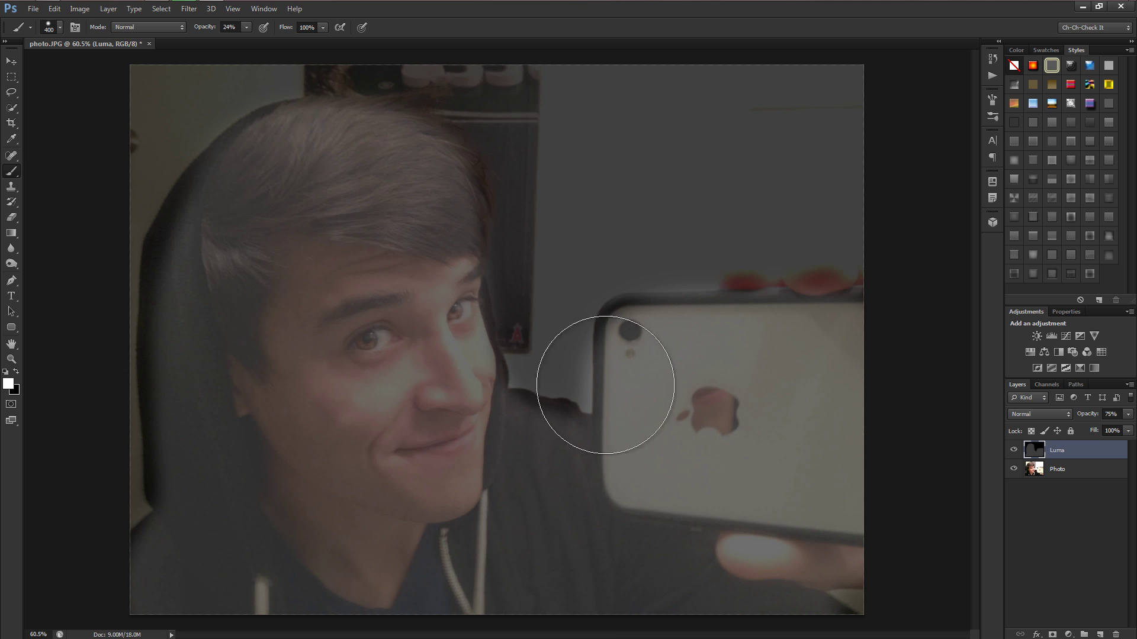
pyautogui.press('[')
pyautogui.press('[')
pyautogui.press('[')
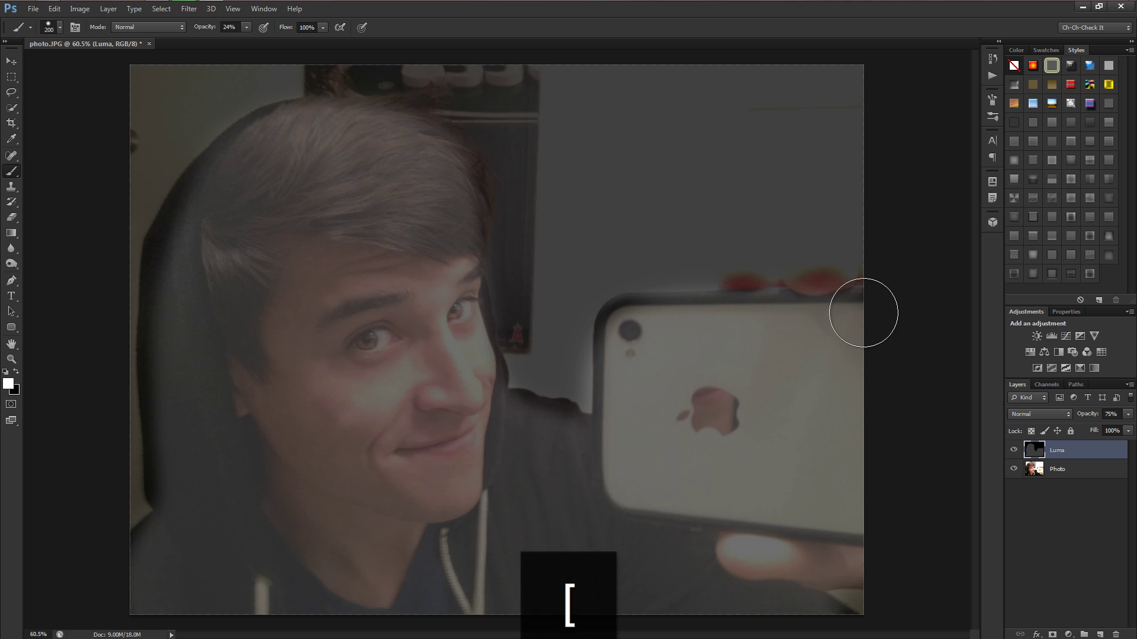
pyautogui.moveTo(858, 314)
pyautogui.mouseDown()
pyautogui.moveTo(694, 315)
pyautogui.moveTo(641, 328)
pyautogui.moveTo(641, 492)
pyautogui.moveTo(864, 502)
pyautogui.moveTo(872, 433)
pyautogui.moveTo(857, 363)
pyautogui.moveTo(850, 417)
pyautogui.moveTo(796, 460)
pyautogui.moveTo(702, 431)
pyautogui.moveTo(673, 408)
pyautogui.moveTo(686, 373)
pyautogui.moveTo(698, 426)
pyautogui.moveTo(755, 449)
pyautogui.moveTo(772, 523)
pyautogui.moveTo(762, 545)
pyautogui.moveTo(863, 546)
pyautogui.moveTo(880, 494)
pyautogui.moveTo(652, 480)
pyautogui.moveTo(629, 386)
pyautogui.moveTo(639, 341)
pyautogui.moveTo(732, 326)
pyautogui.moveTo(880, 326)
pyautogui.moveTo(700, 357)
pyautogui.moveTo(663, 438)
pyautogui.moveTo(747, 377)
pyautogui.moveTo(806, 389)
pyautogui.moveTo(826, 372)
pyautogui.moveTo(848, 402)
pyautogui.moveTo(823, 361)
pyautogui.moveTo(819, 306)
pyautogui.moveTo(860, 309)
pyautogui.moveTo(741, 310)
pyautogui.moveTo(639, 336)
pyautogui.moveTo(653, 464)
pyautogui.moveTo(728, 498)
pyautogui.moveTo(820, 397)
pyautogui.moveTo(693, 435)
pyautogui.moveTo(796, 404)
pyautogui.moveTo(748, 376)
pyautogui.moveTo(665, 384)
pyautogui.moveTo(788, 451)
pyautogui.moveTo(806, 485)
pyautogui.moveTo(746, 521)
pyautogui.mouseUp()
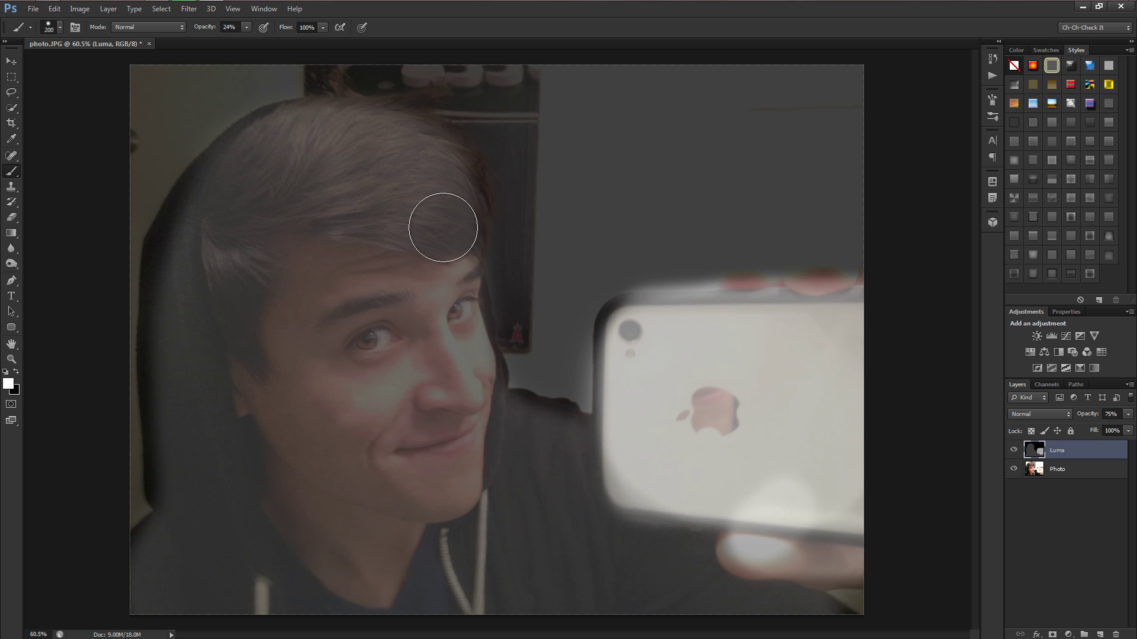
# - Paint light strokes over the hair, left cheek, eyebrow and nose bridge
pyautogui.moveTo(444, 225)
pyautogui.mouseDown()
pyautogui.moveTo(262, 189)
pyautogui.moveTo(274, 152)
pyautogui.moveTo(303, 149)
pyautogui.moveTo(378, 163)
pyautogui.moveTo(416, 202)
pyautogui.moveTo(289, 159)
pyautogui.moveTo(252, 168)
pyautogui.moveTo(221, 242)
pyautogui.moveTo(243, 256)
pyautogui.moveTo(174, 217)
pyautogui.moveTo(179, 474)
pyautogui.moveTo(259, 597)
pyautogui.mouseUp()
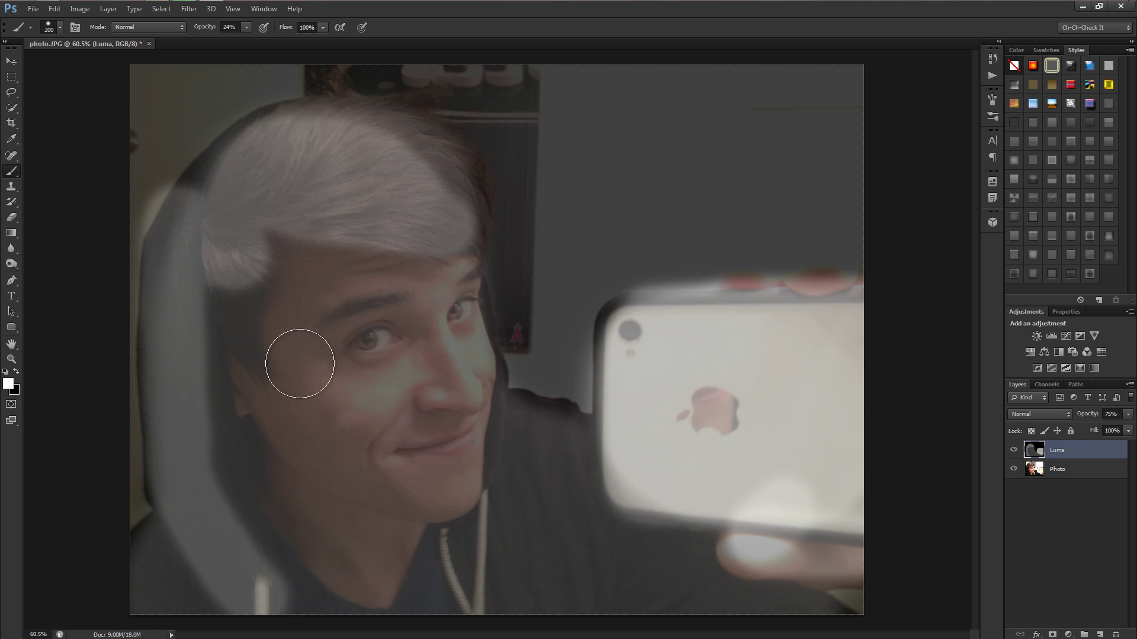
pyautogui.moveTo(345, 393)
pyautogui.mouseDown()
pyautogui.moveTo(402, 385)
pyautogui.moveTo(447, 394)
pyautogui.moveTo(429, 297)
pyautogui.moveTo(306, 297)
pyautogui.mouseUp()
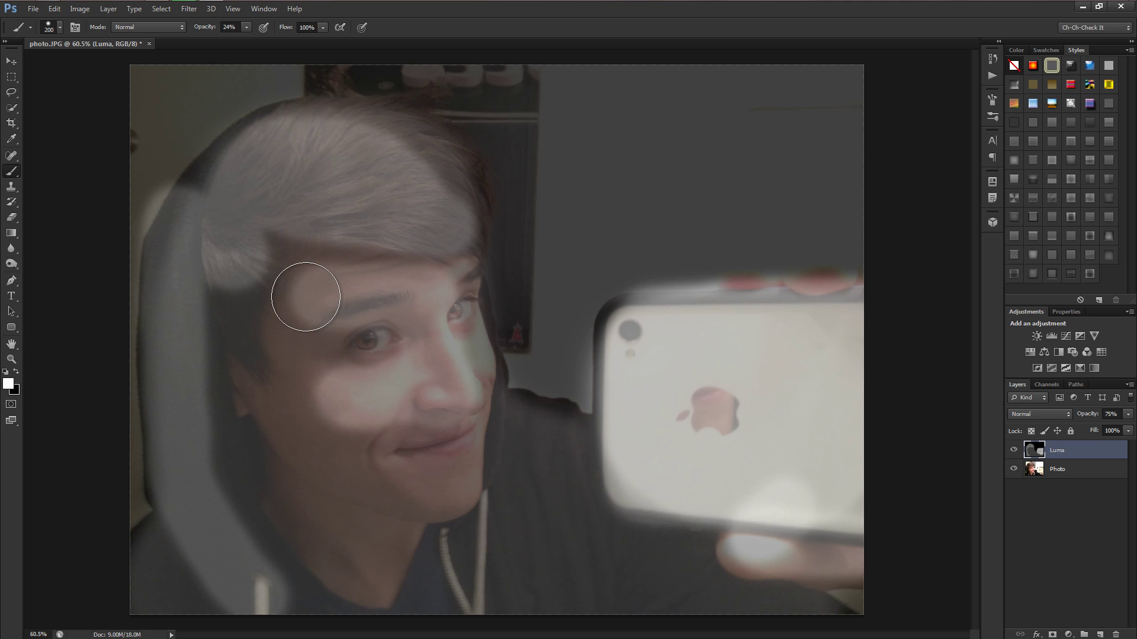
pyautogui.press('[')
pyautogui.press('[')
pyautogui.press('[')
pyautogui.press('[')
pyautogui.press('[')
pyautogui.press('[')
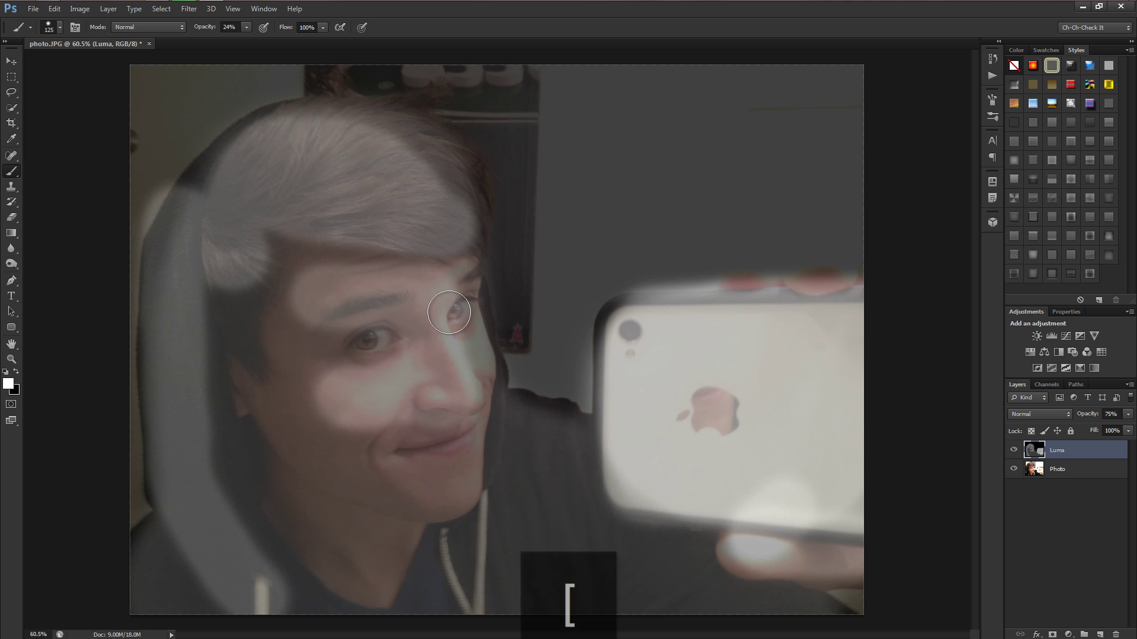
pyautogui.scroll(2, 460, 296)
pyautogui.press('[')
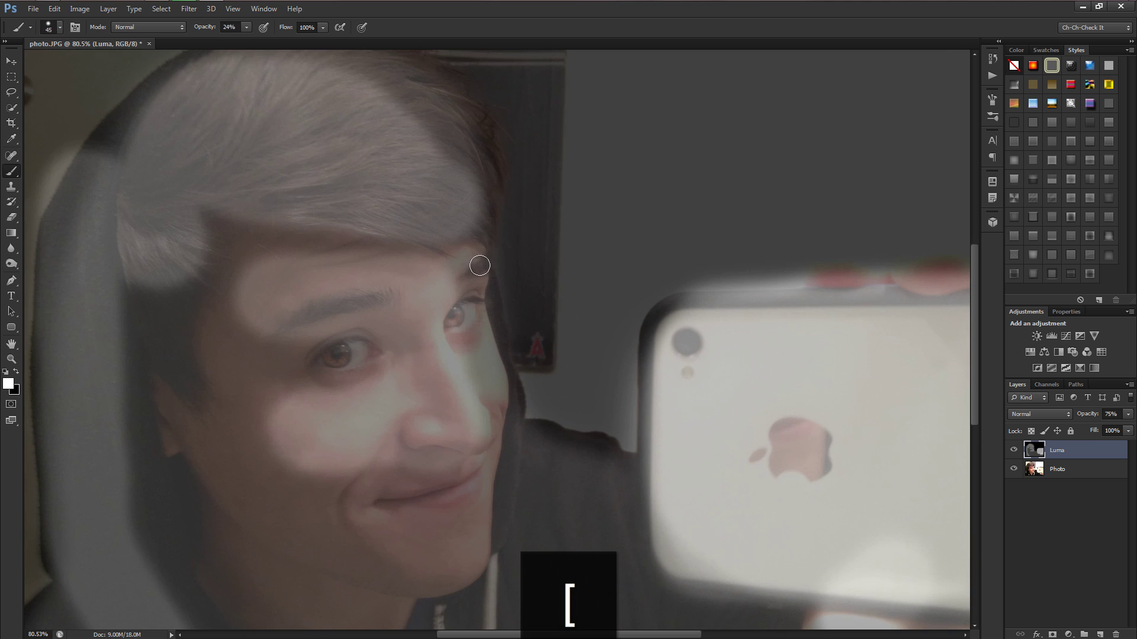
pyautogui.moveTo(453, 278); pyautogui.dragTo(286, 312)
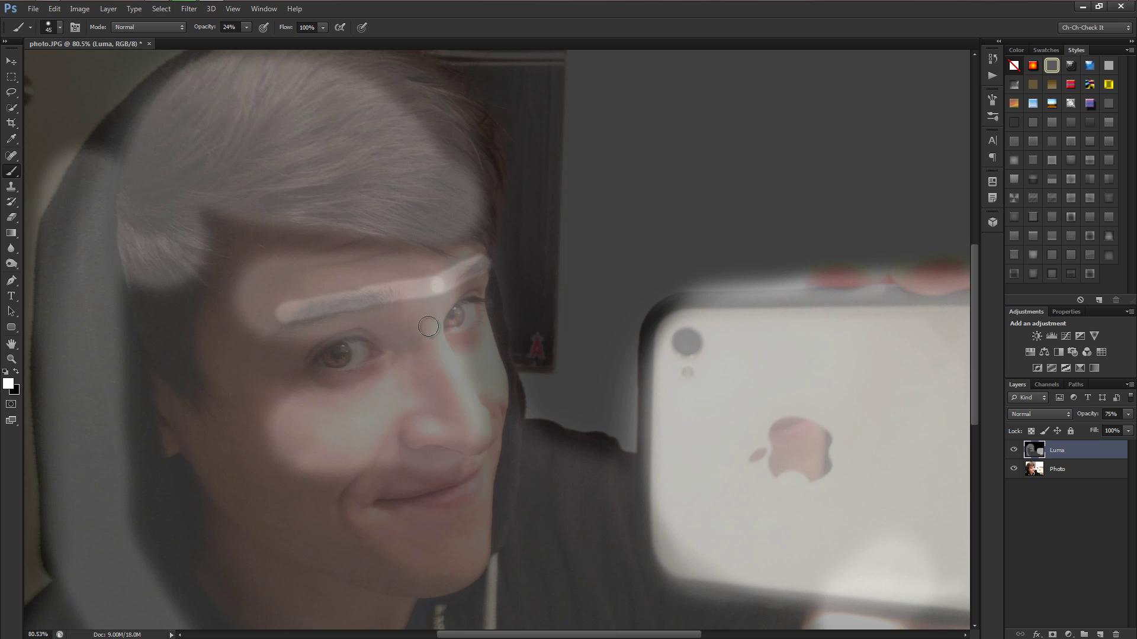
pyautogui.moveTo(428, 326)
pyautogui.mouseDown()
pyautogui.moveTo(479, 432)
pyautogui.moveTo(416, 427)
pyautogui.mouseUp()
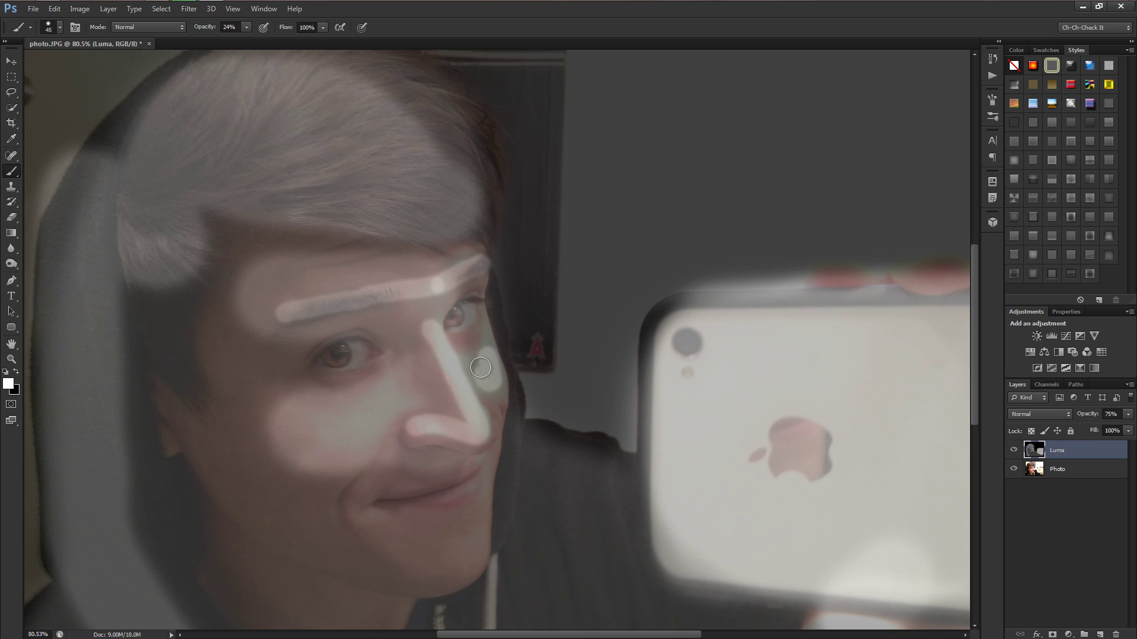
# - With a larger brush, paint light strokes across the chin and down the hoodie
pyautogui.press(']')
pyautogui.press(']')
pyautogui.press(']')
pyautogui.press(']')
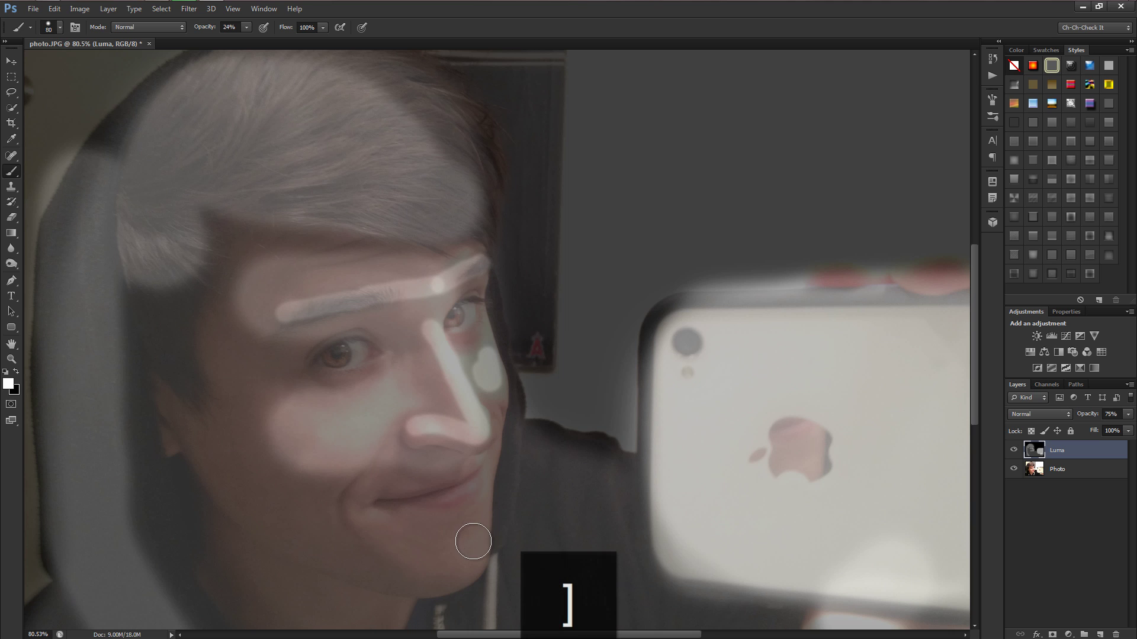
pyautogui.moveTo(470, 536)
pyautogui.mouseDown()
pyautogui.moveTo(432, 564)
pyautogui.moveTo(346, 565)
pyautogui.moveTo(203, 485)
pyautogui.mouseUp()
pyautogui.scroll(-2, 244, 475)
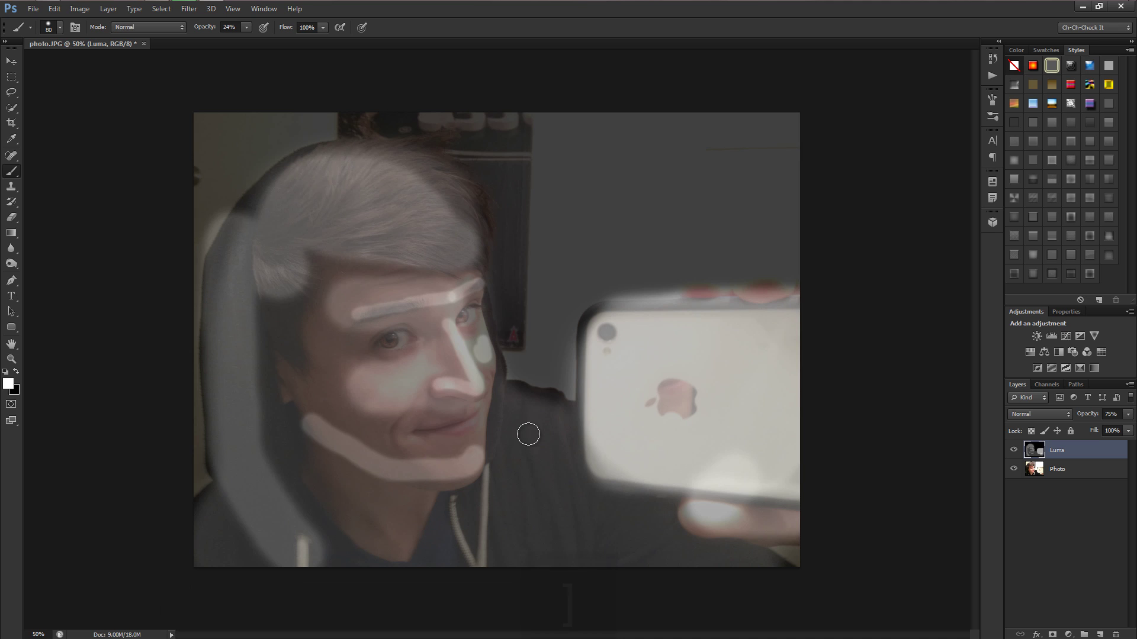
pyautogui.moveTo(525, 423); pyautogui.dragTo(538, 555)
pyautogui.moveTo(570, 510)
pyautogui.mouseDown()
pyautogui.moveTo(578, 555)
pyautogui.moveTo(652, 542)
pyautogui.moveTo(608, 554)
pyautogui.mouseUp()
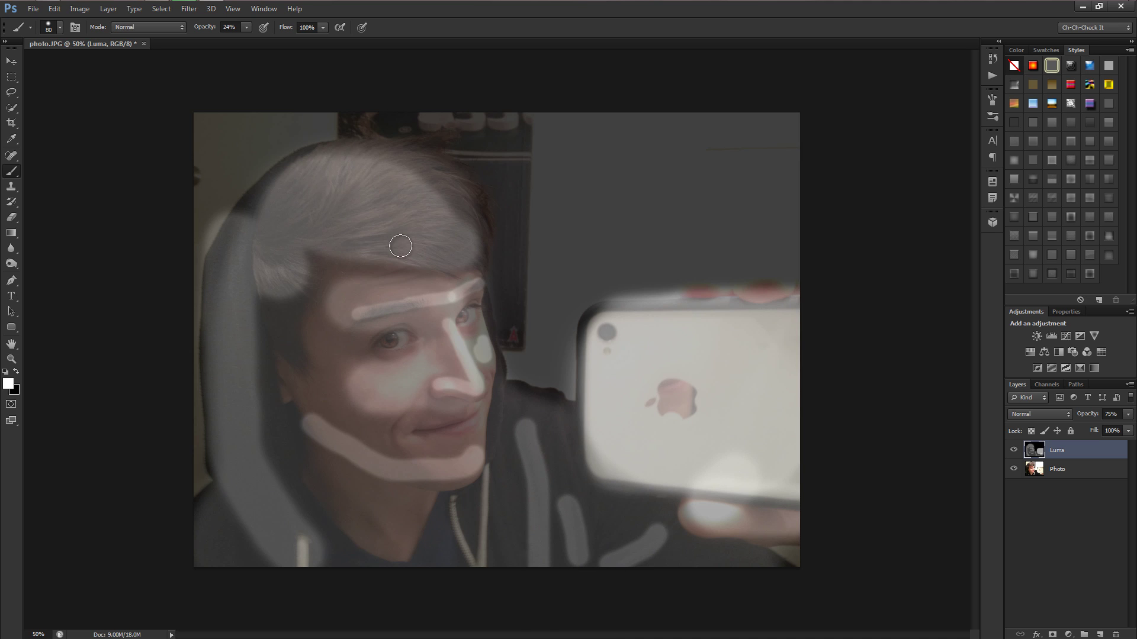
# - Add light patches on the hair and hairline, plus a thin light stroke on the hoodie
pyautogui.moveTo(426, 236)
pyautogui.mouseDown()
pyautogui.moveTo(343, 211)
pyautogui.moveTo(407, 218)
pyautogui.mouseUp()
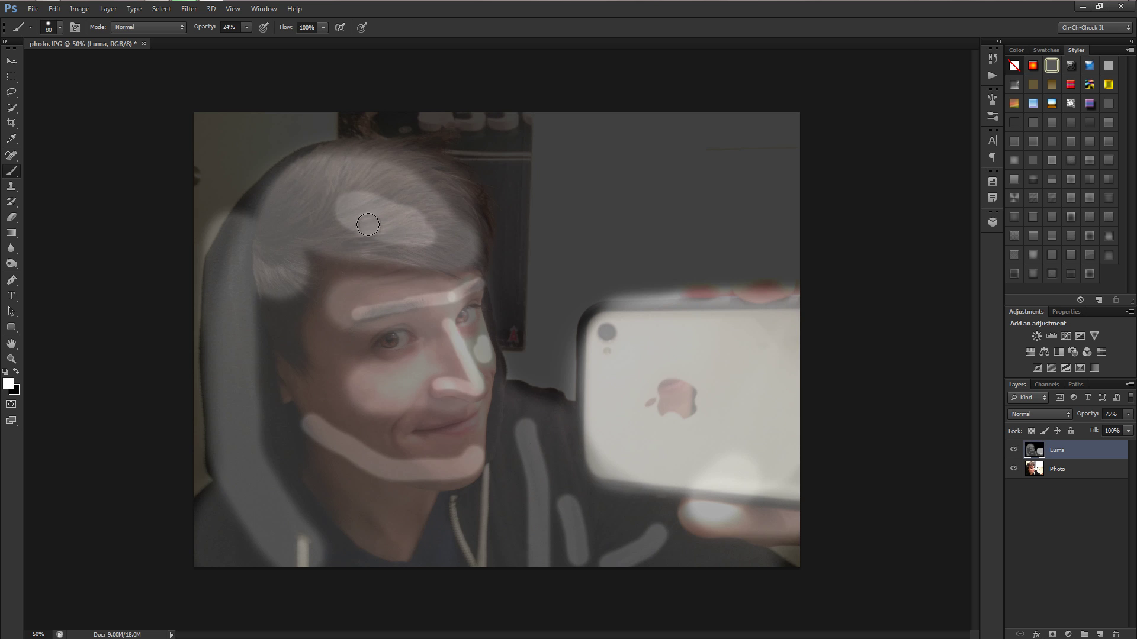
pyautogui.moveTo(288, 263); pyautogui.dragTo(283, 285)
pyautogui.scroll(3, 441, 393)
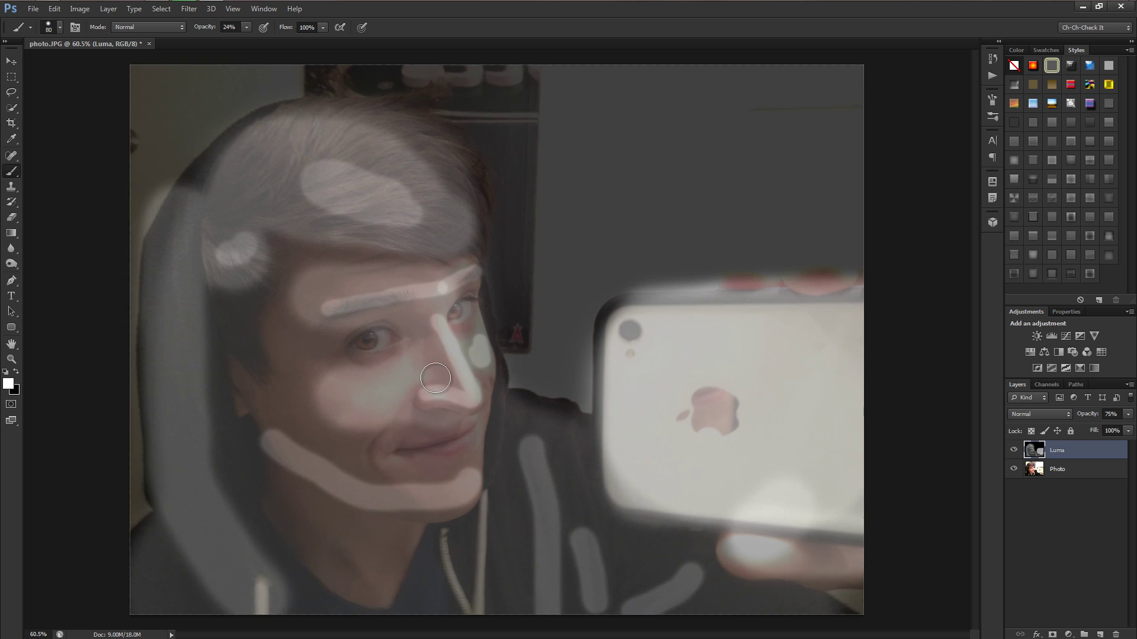
pyautogui.scroll(-1, 586, 483)
pyautogui.press(']')
pyautogui.press('[')
pyautogui.press('[')
pyautogui.press('[')
pyautogui.press('[')
pyautogui.press('[')
pyautogui.press('[')
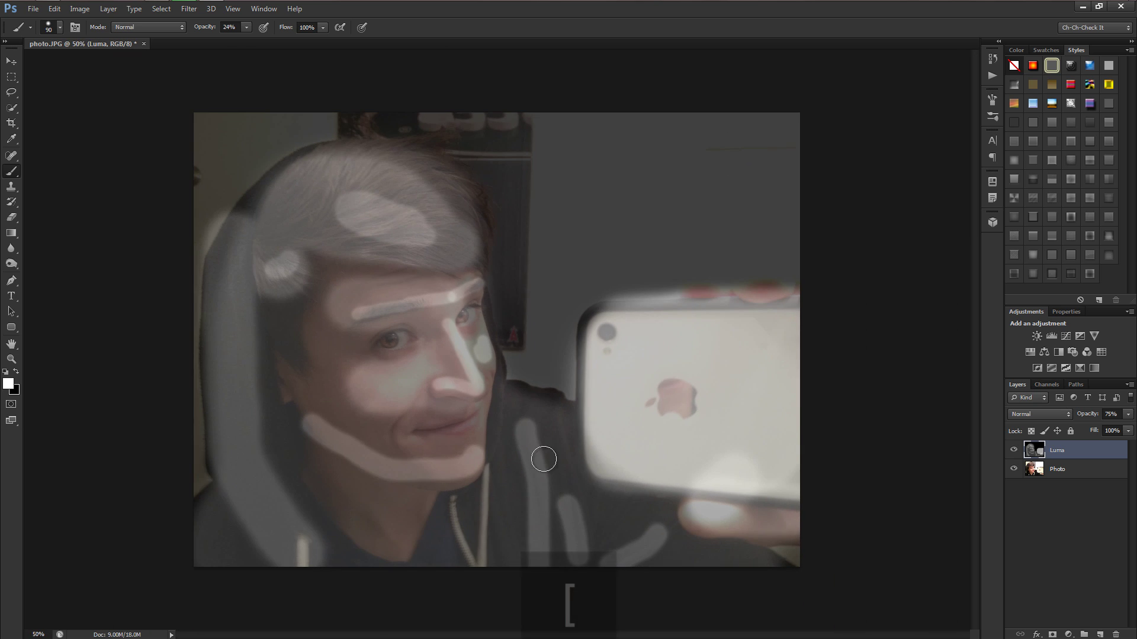
pyautogui.moveTo(525, 446); pyautogui.dragTo(525, 495)
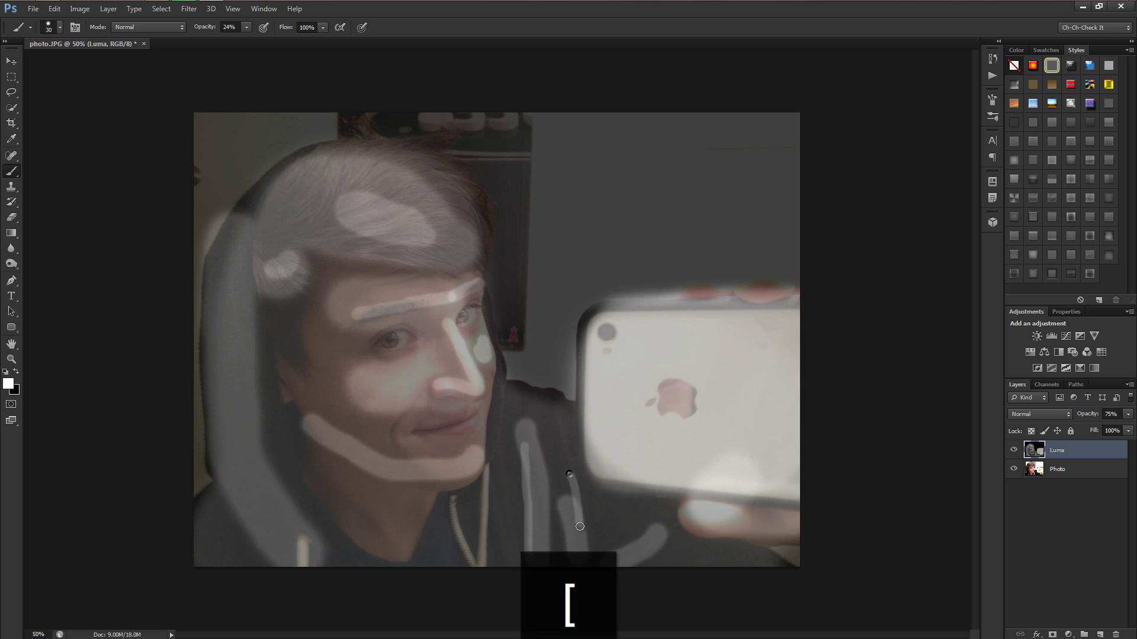
pyautogui.scroll(4, 364, 416)
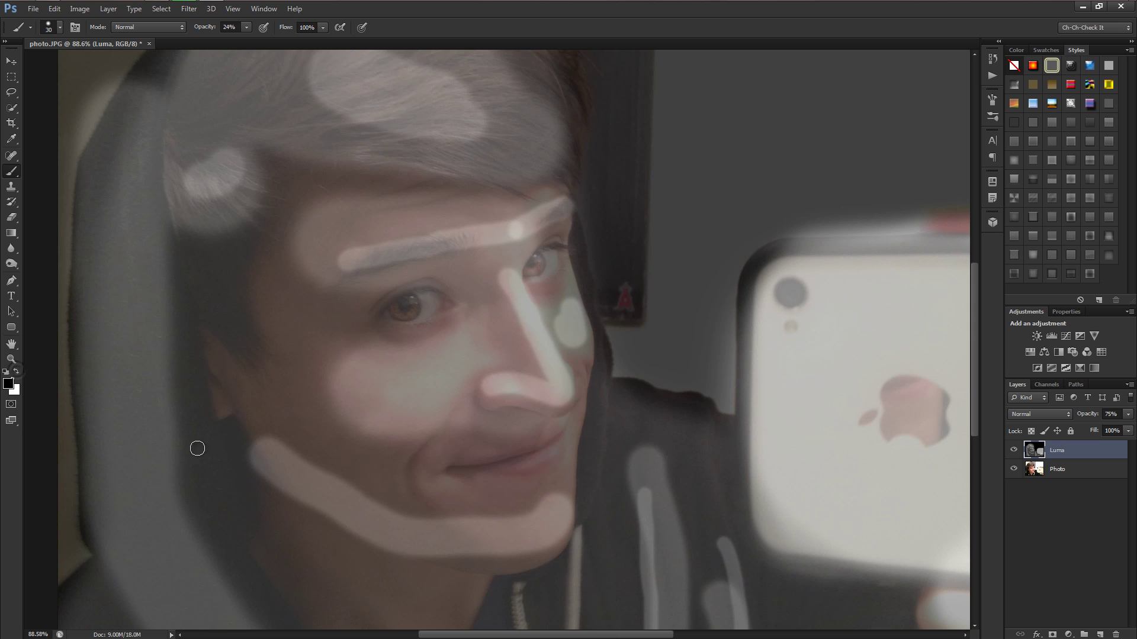
# - Paint black strokes beside the ear, along the jawline and on the hoodie folds
pyautogui.press(']')
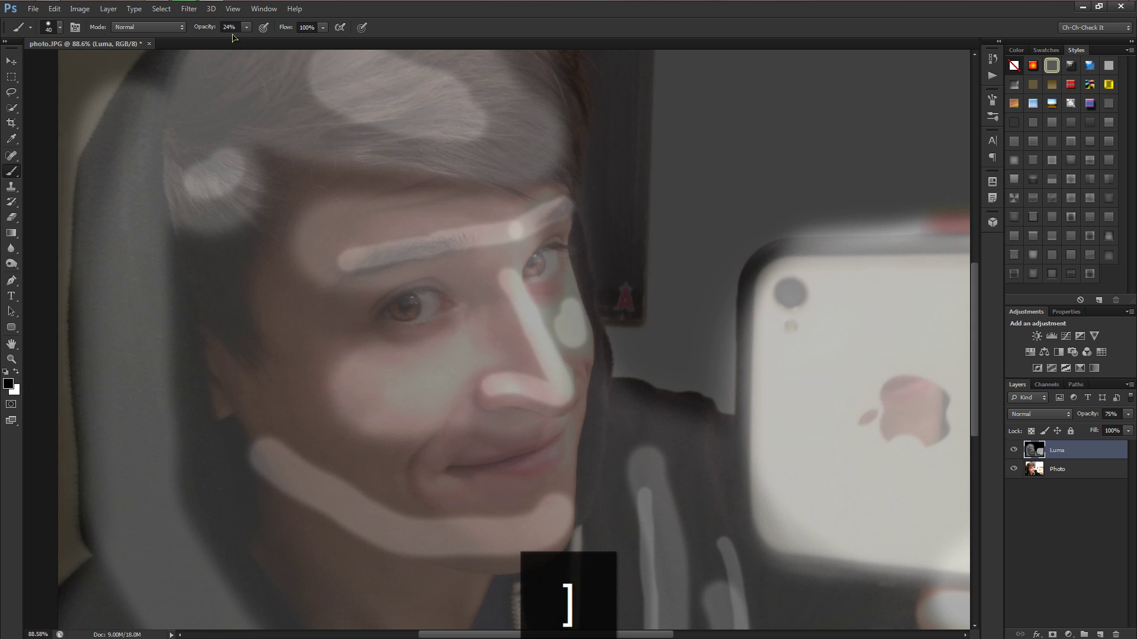
pyautogui.moveTo(226, 432)
pyautogui.mouseDown()
pyautogui.moveTo(242, 521)
pyautogui.moveTo(230, 427)
pyautogui.mouseUp()
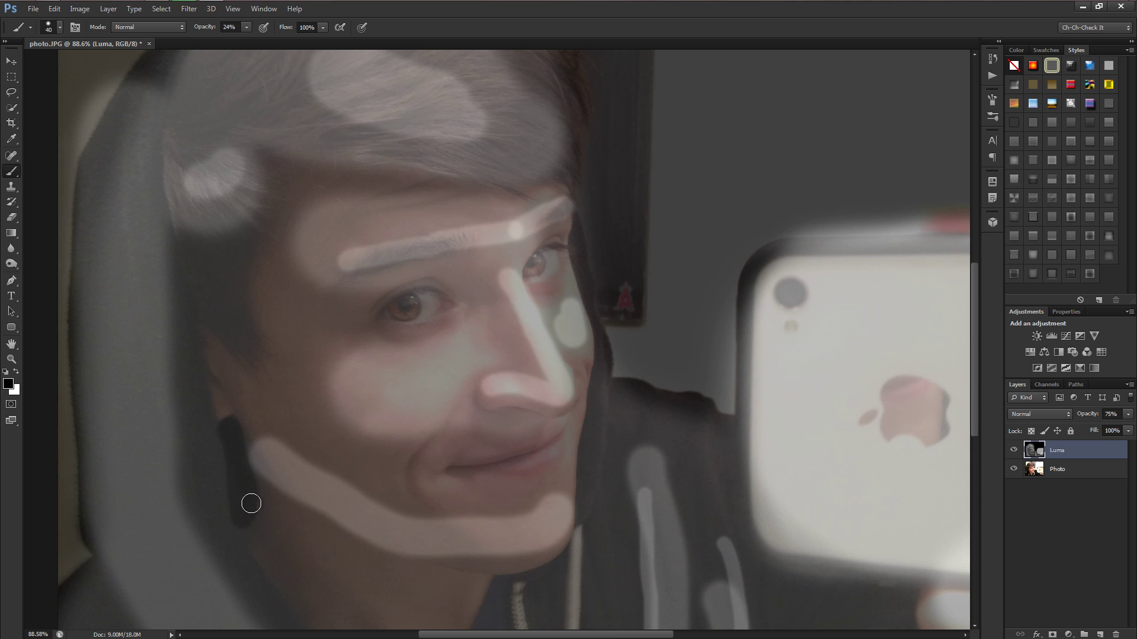
pyautogui.moveTo(269, 504); pyautogui.dragTo(364, 562)
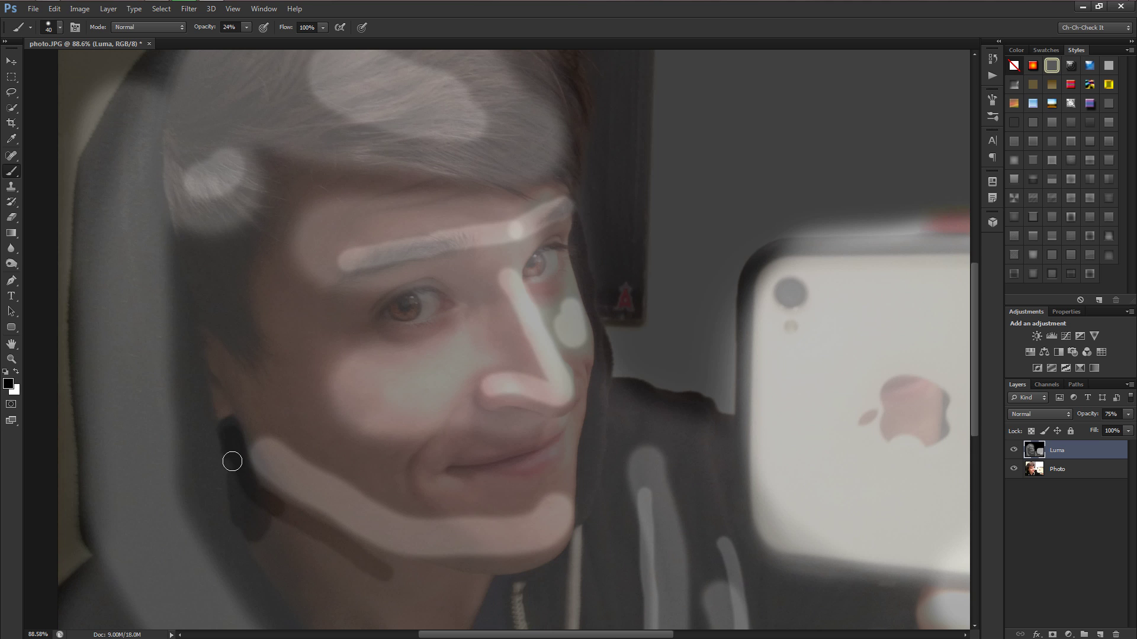
pyautogui.scroll(-4, 232, 461)
pyautogui.press(']')
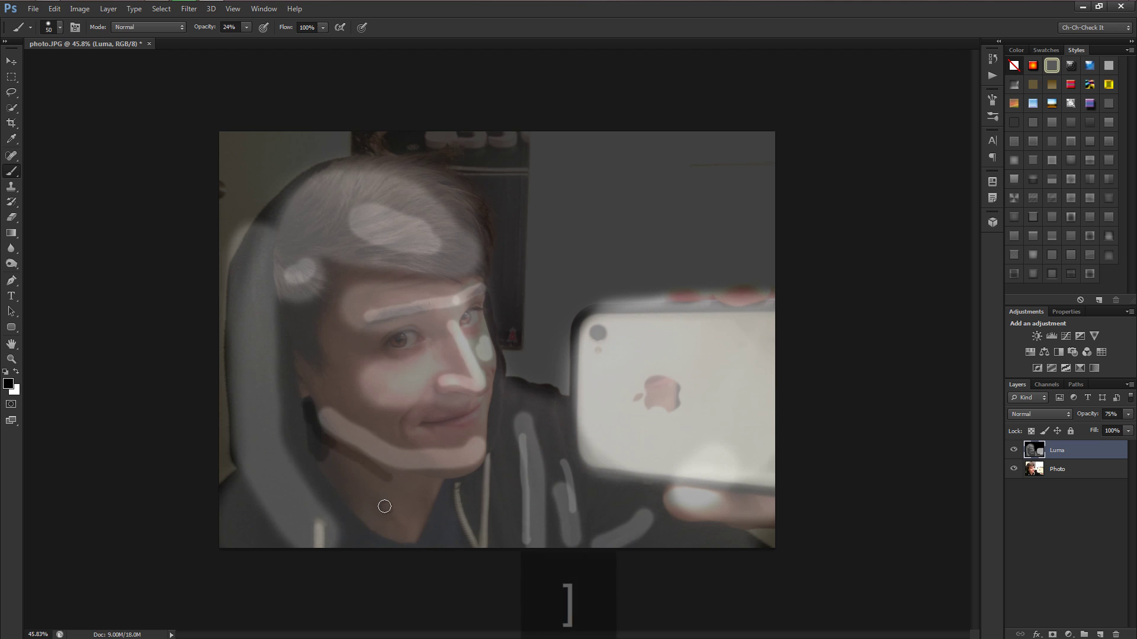
pyautogui.moveTo(369, 496)
pyautogui.mouseDown()
pyautogui.moveTo(343, 480)
pyautogui.moveTo(360, 501)
pyautogui.mouseUp()
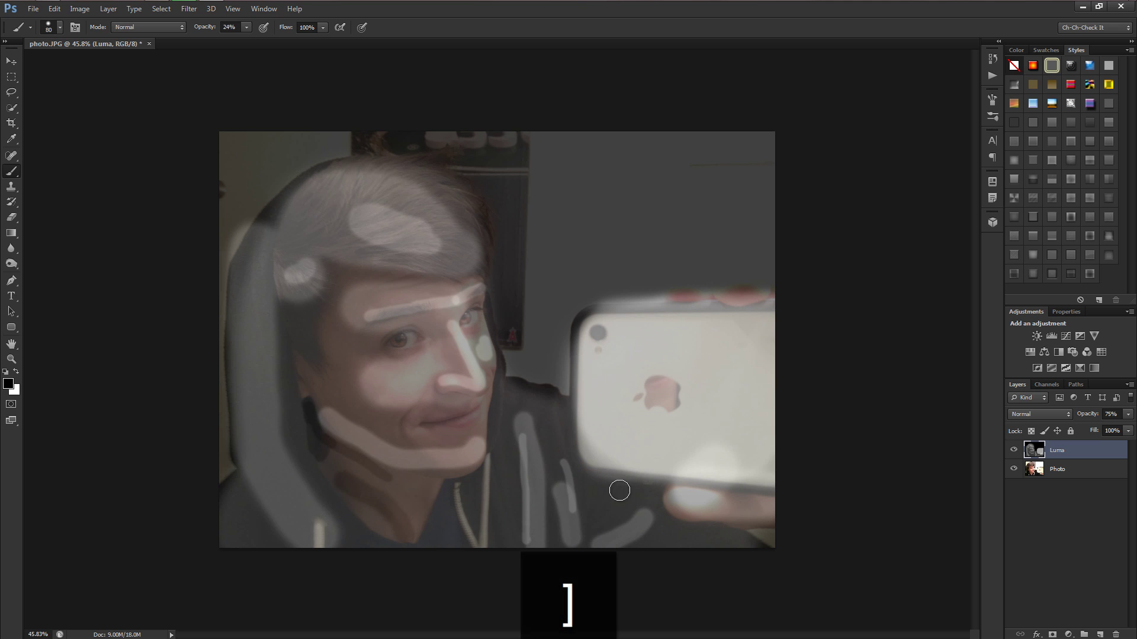
pyautogui.moveTo(567, 458)
pyautogui.mouseDown()
pyautogui.moveTo(555, 550)
pyautogui.moveTo(595, 506)
pyautogui.moveTo(592, 527)
pyautogui.moveTo(633, 511)
pyautogui.moveTo(569, 487)
pyautogui.mouseUp()
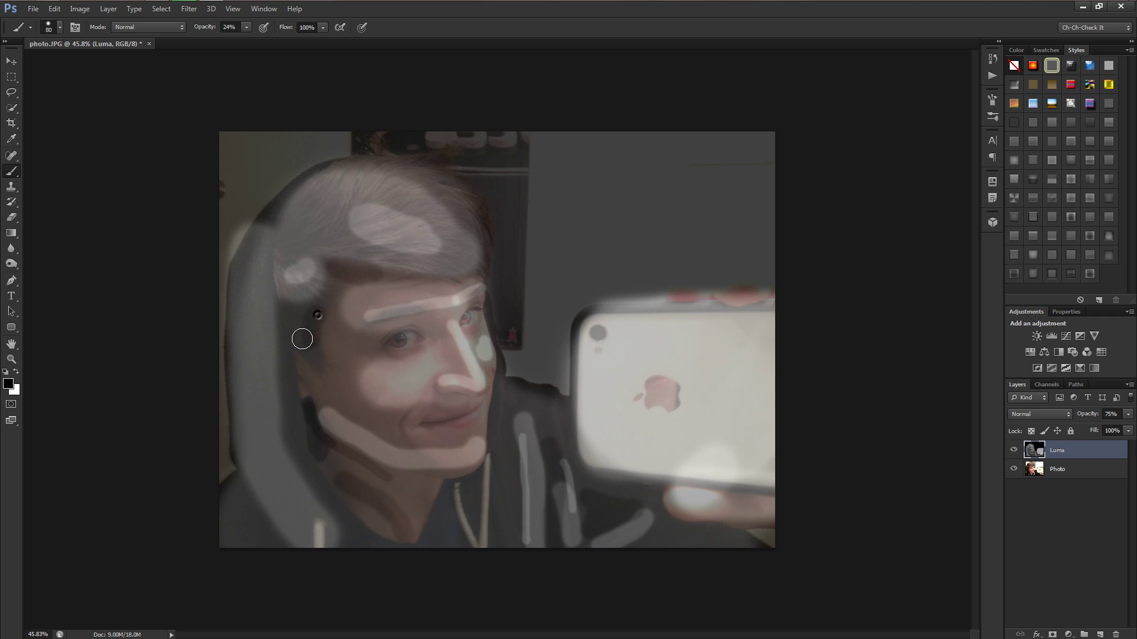
# - Darken the temple and eye area, using 41% brush opacity for the eye socket
pyautogui.moveTo(302, 338); pyautogui.dragTo(292, 313)
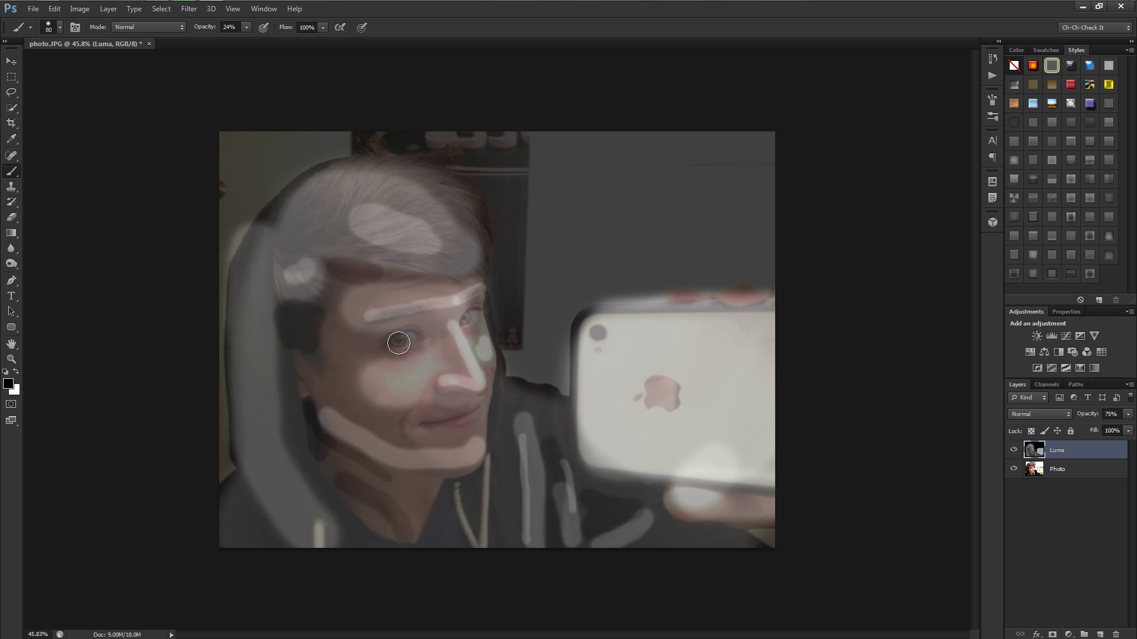
pyautogui.scroll(5, 398, 343)
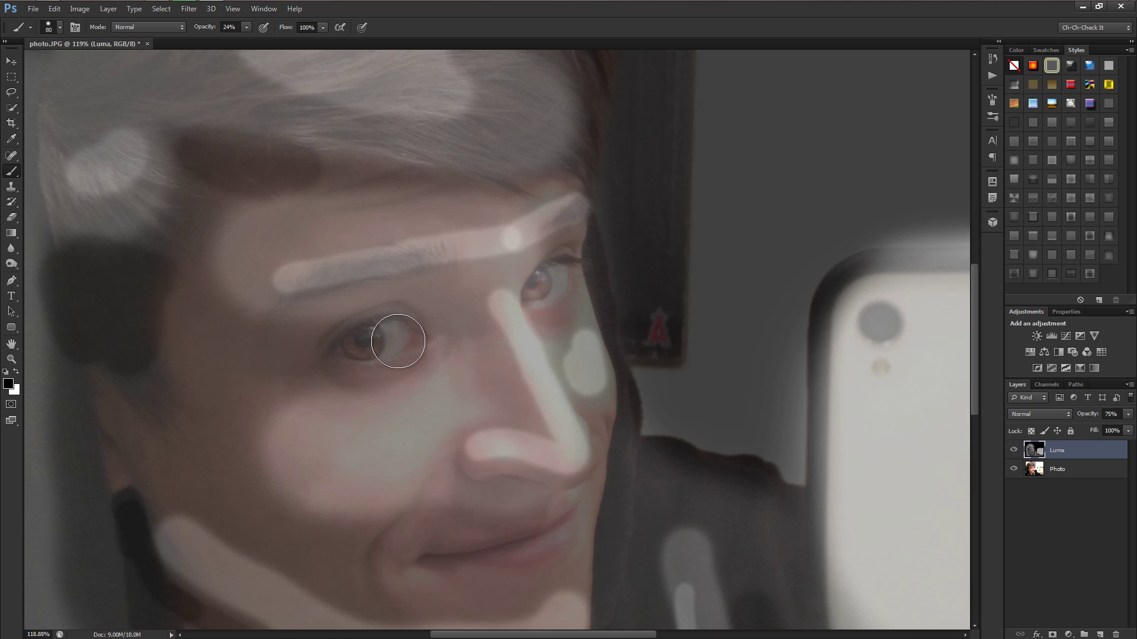
pyautogui.moveTo(398, 342)
pyautogui.mouseDown()
pyautogui.moveTo(317, 342)
pyautogui.moveTo(380, 337)
pyautogui.moveTo(335, 336)
pyautogui.mouseUp()
pyautogui.press(']')
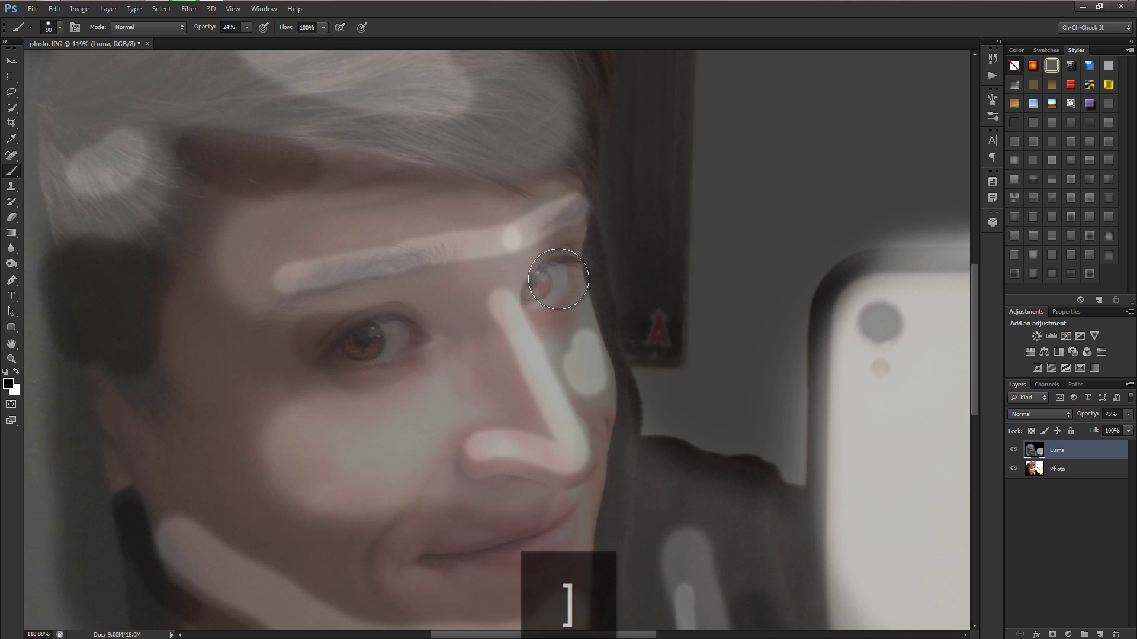
pyautogui.press('[')
pyautogui.press('[')
pyautogui.press('[')
pyautogui.press('[')
pyautogui.press('[')
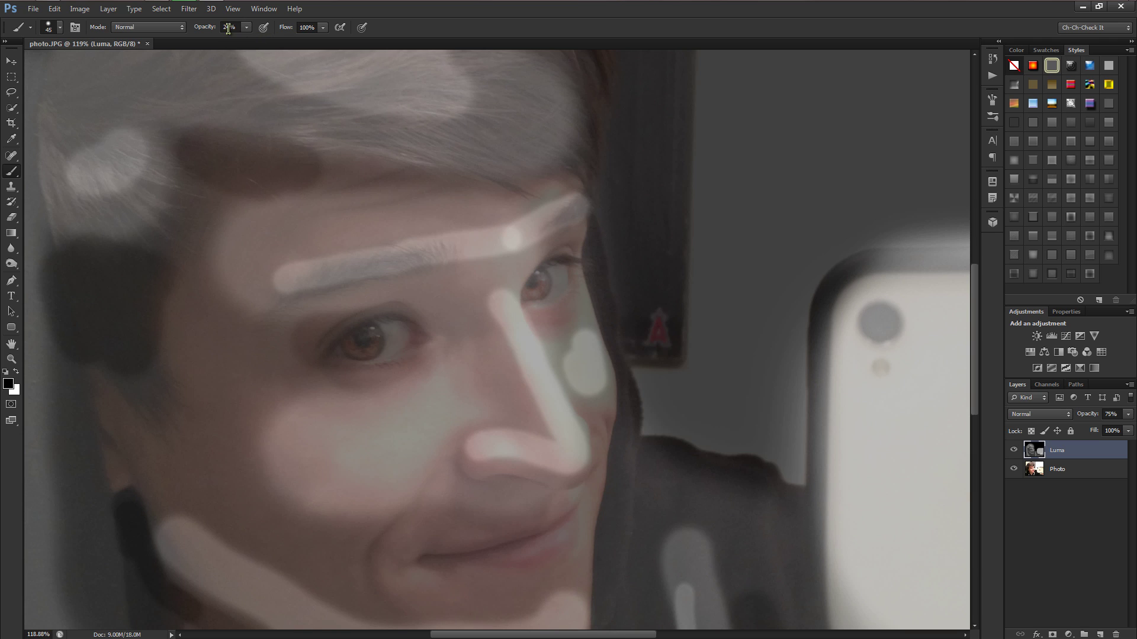
pyautogui.click(244, 27)
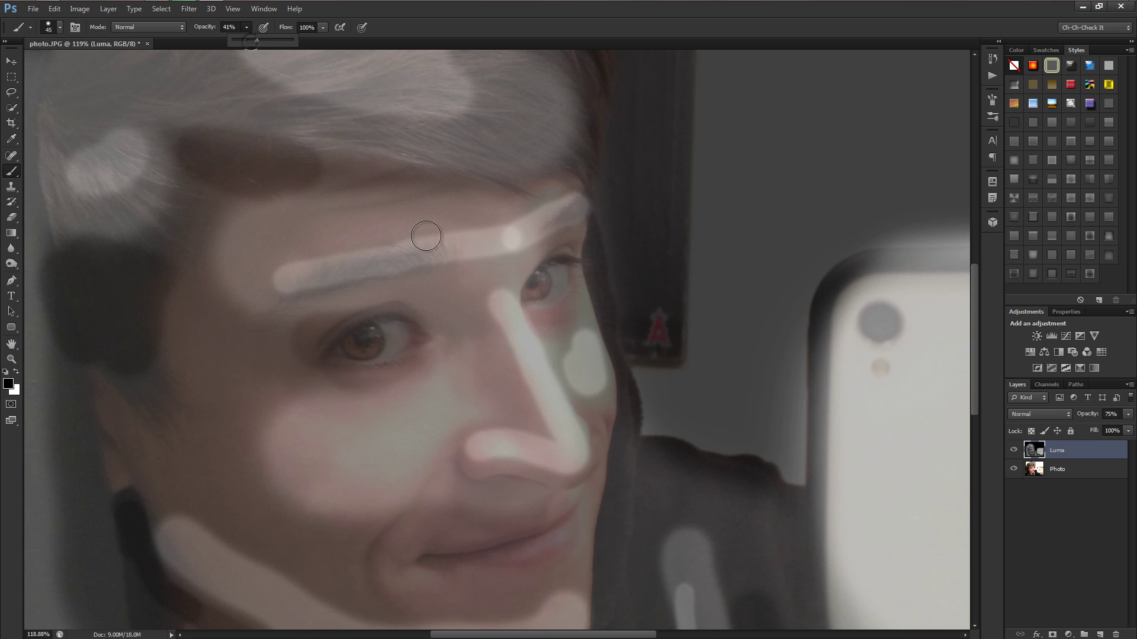
pyautogui.click(551, 284)
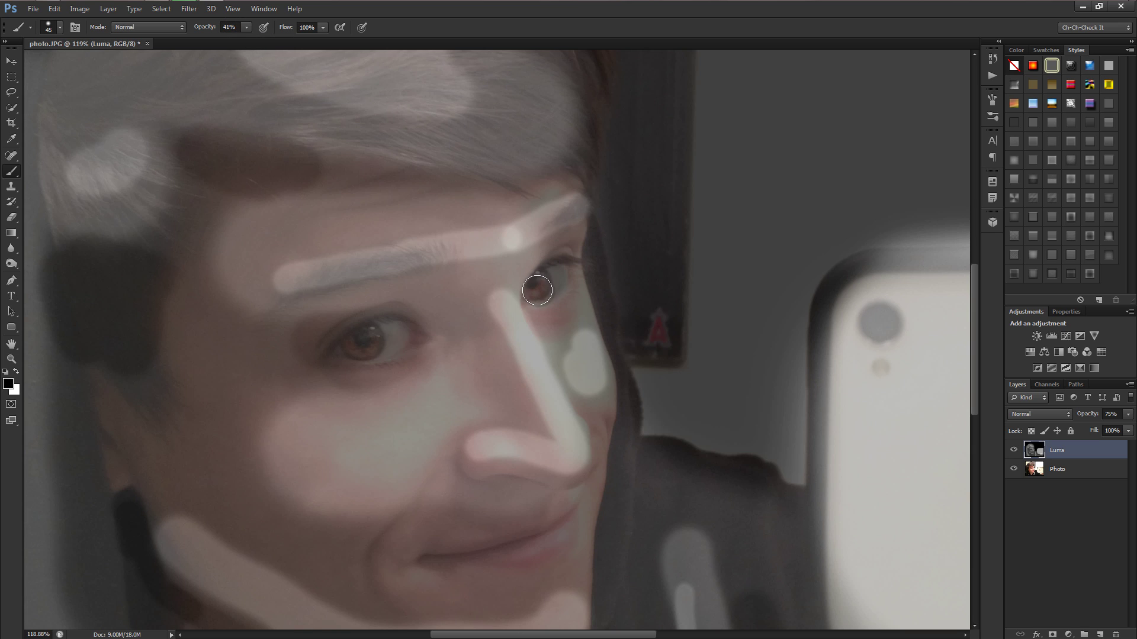
pyautogui.moveTo(389, 340); pyautogui.dragTo(353, 342)
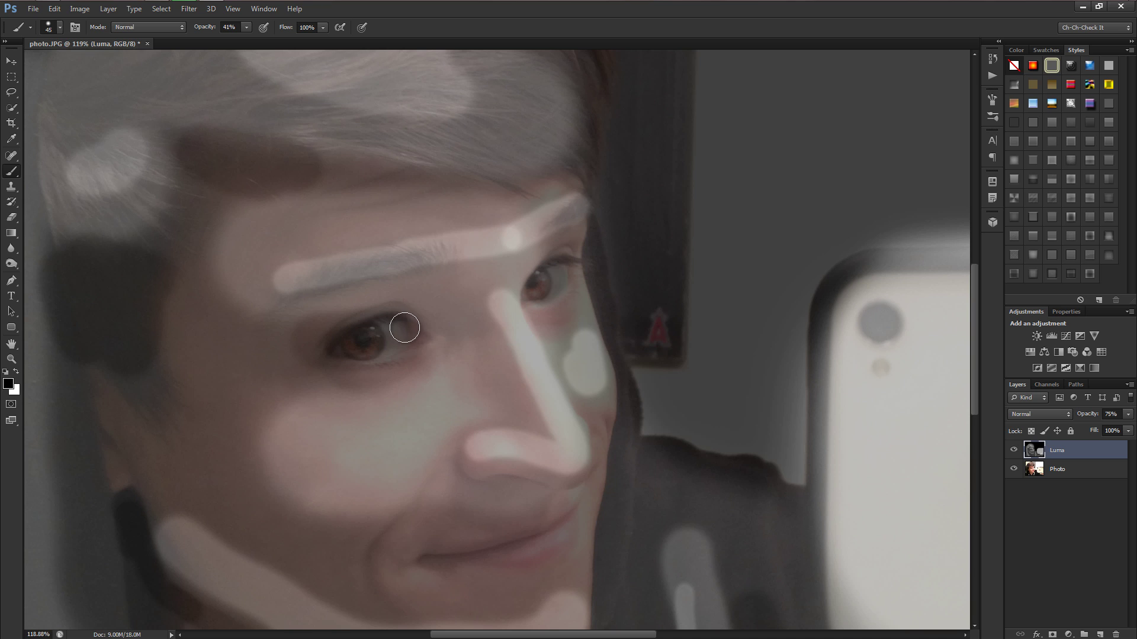
pyautogui.scroll(-3, 428, 337)
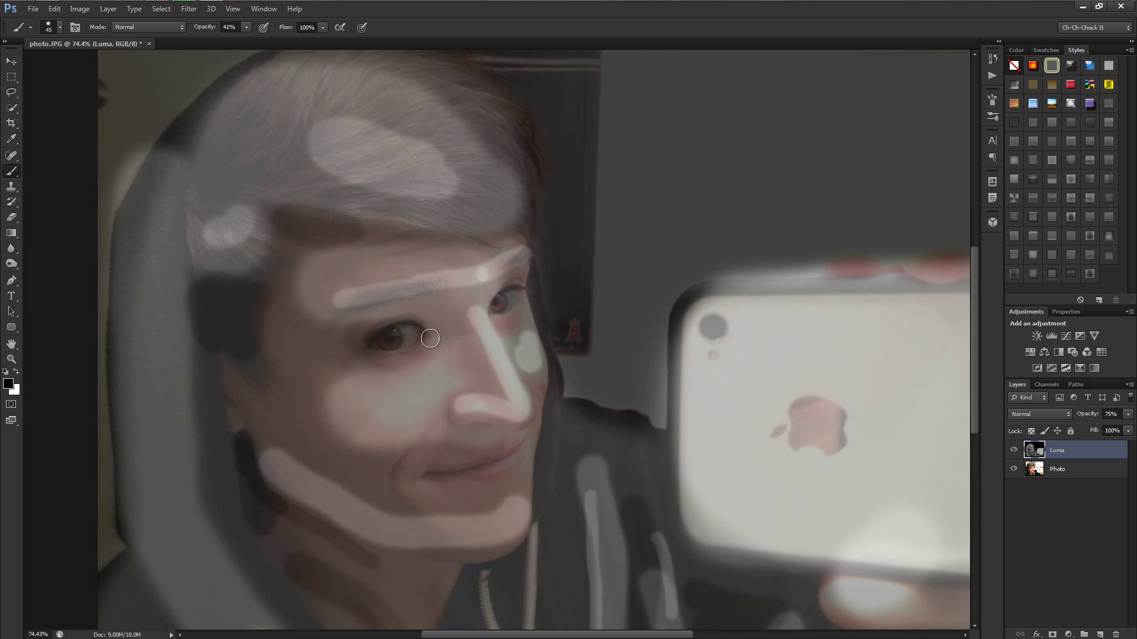
# - Lower the brush opacity to 21% and raise the Luma layer to 100% opacity
pyautogui.click(248, 30)
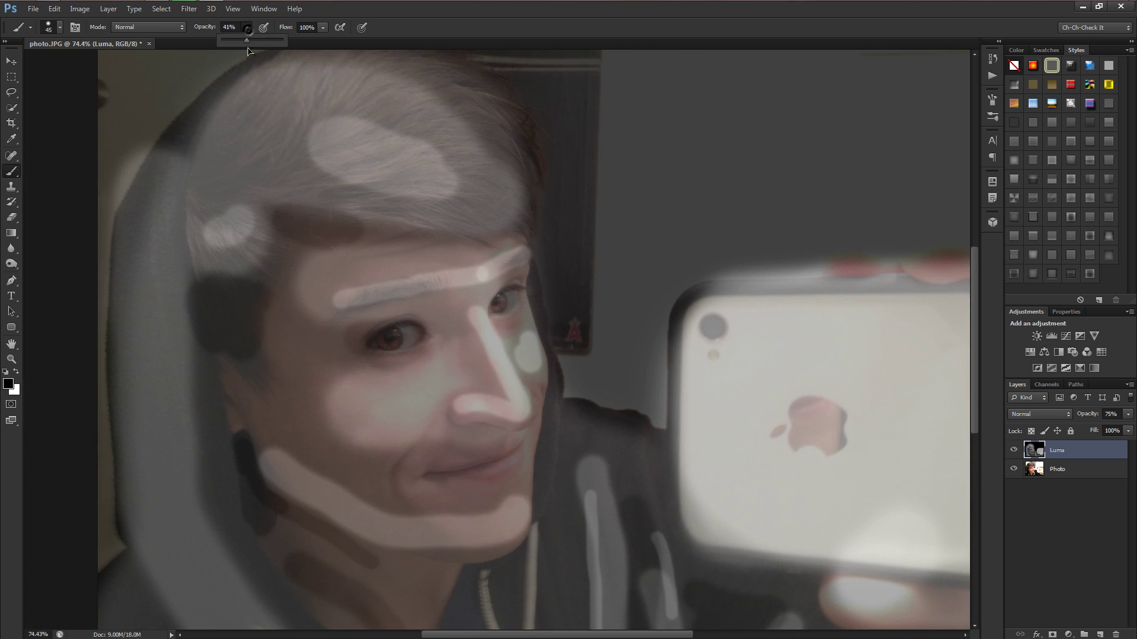
pyautogui.click(470, 350)
pyautogui.scroll(-5, 469, 379)
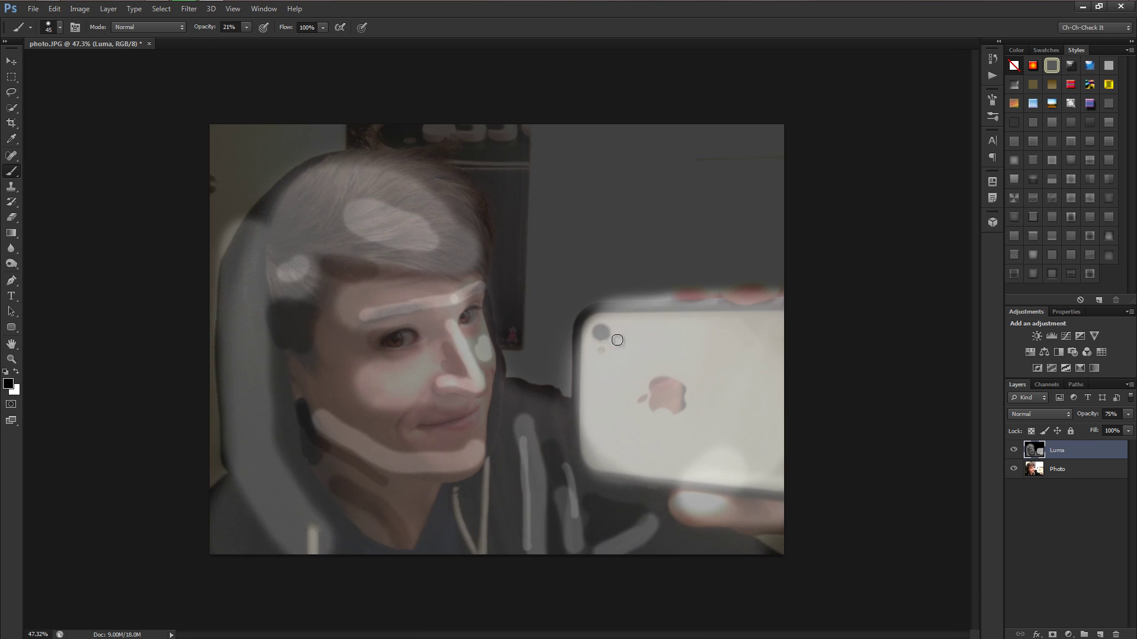
pyautogui.moveTo(1089, 419); pyautogui.dragTo(1090, 417)
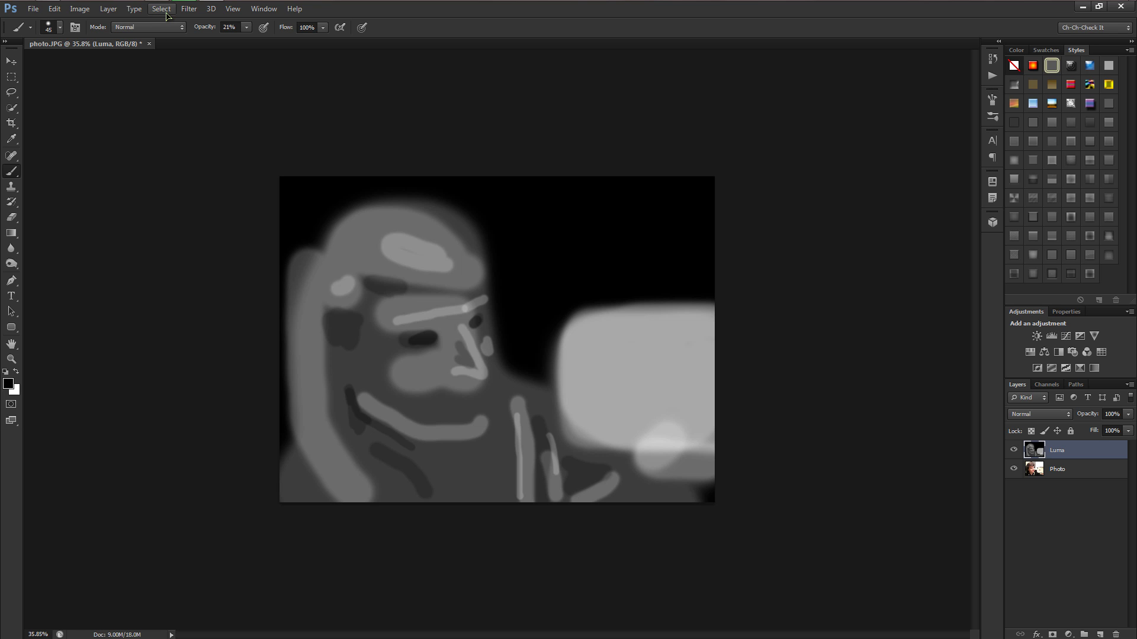
# - Apply a Gaussian Blur of 8.0 pixels to the Luma layer
pyautogui.click(189, 8)
pyautogui.moveTo(231, 129)
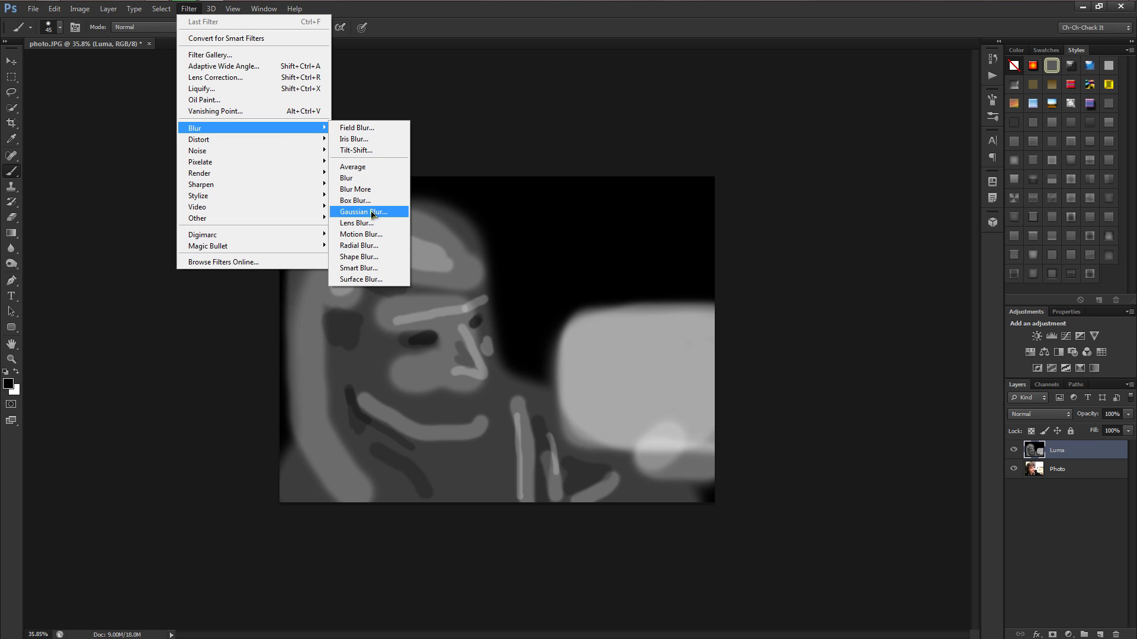
pyautogui.click(372, 211)
pyautogui.moveTo(542, 325); pyautogui.dragTo(515, 325)
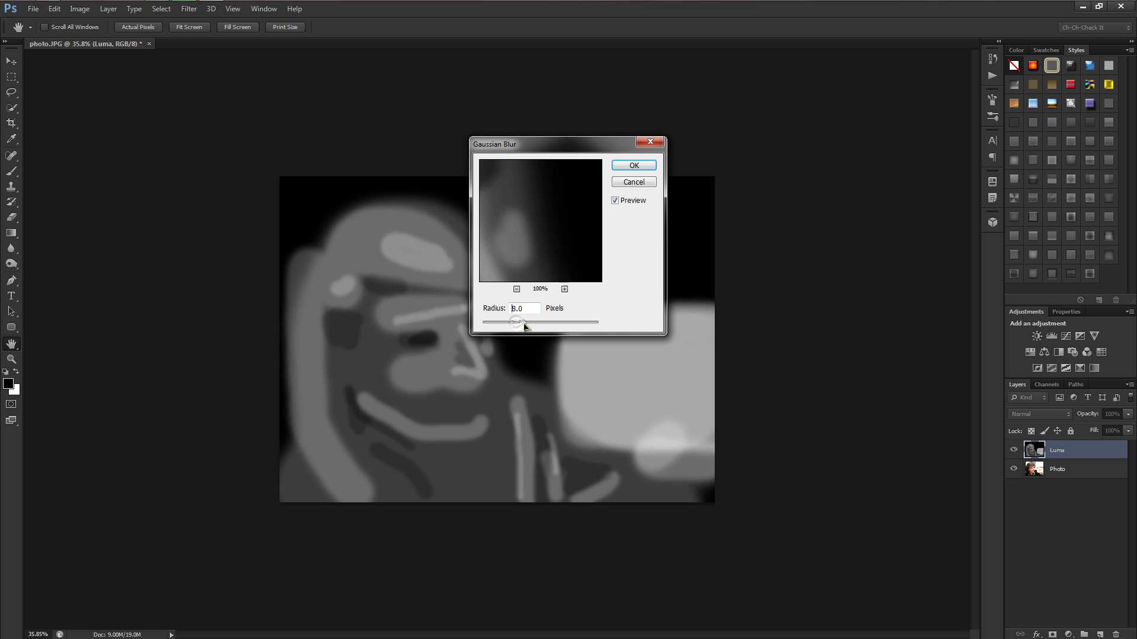
pyautogui.click(633, 165)
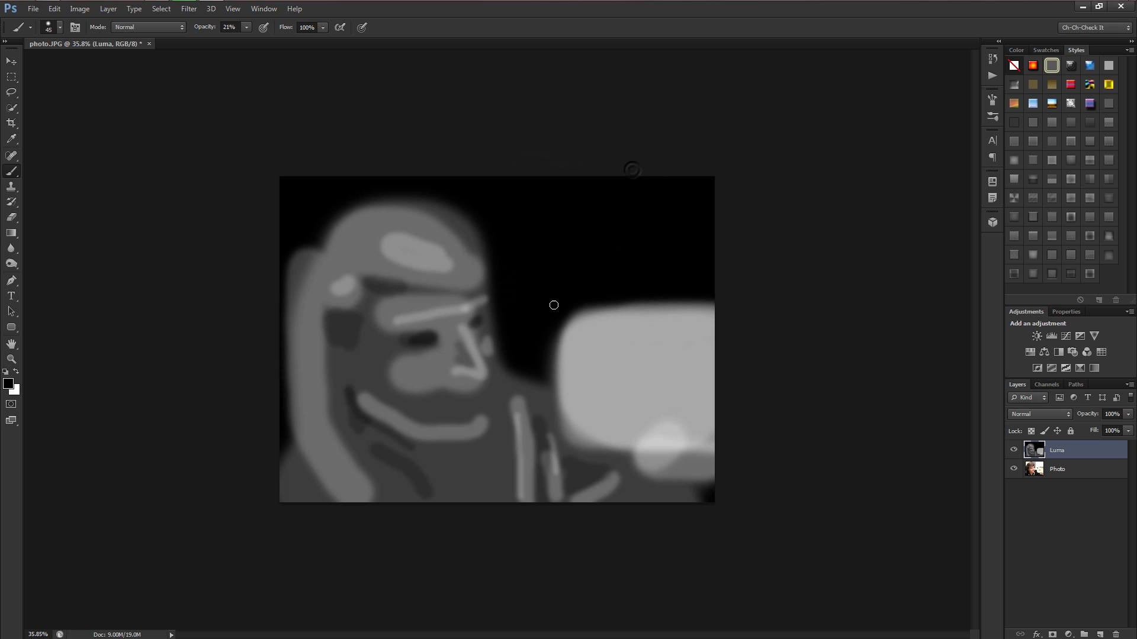
pyautogui.press('b')
pyautogui.scroll(5, 498, 320)
pyautogui.scroll(-1, 509, 314)
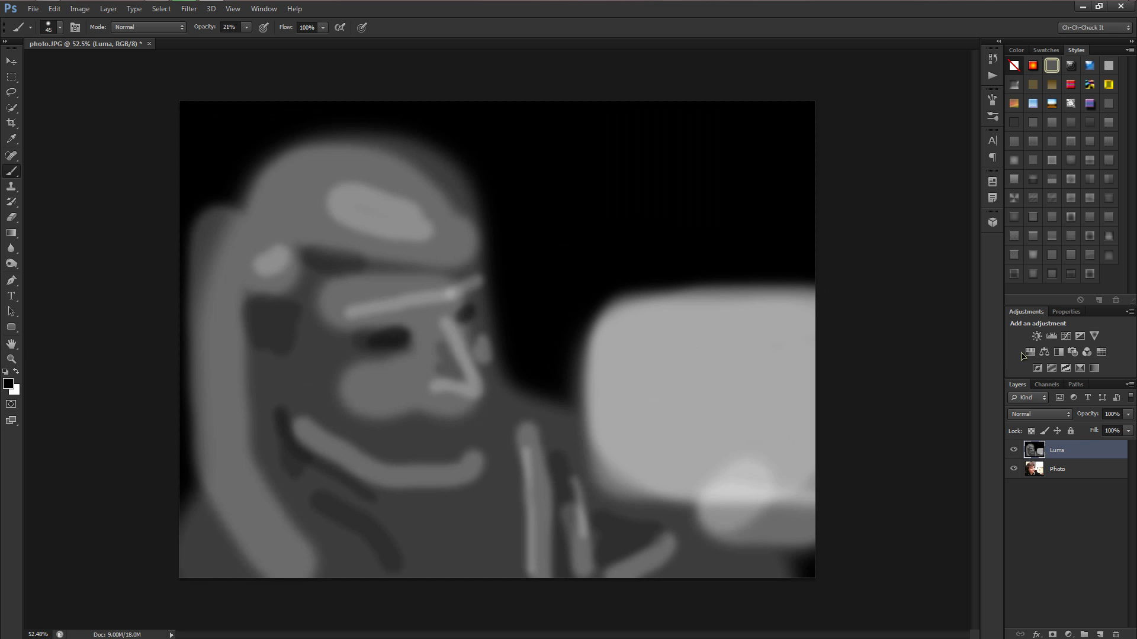
# - Select the Photo layer, save as AE Ready II.psd on the Desktop, and minimize Photoshop
pyautogui.click(1059, 472)
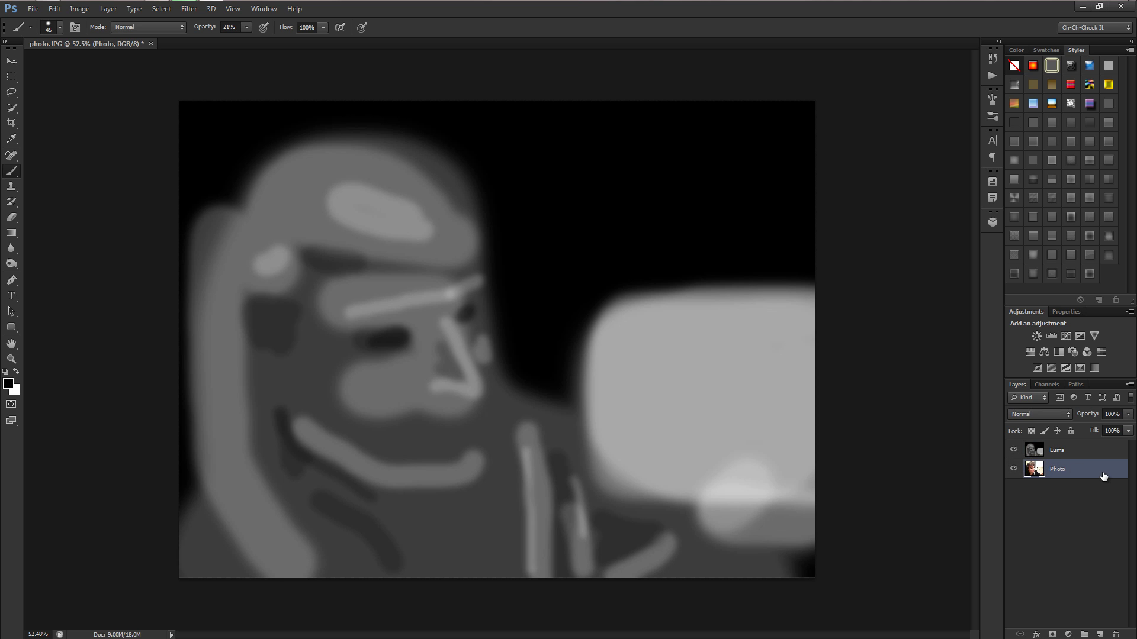
pyautogui.hotkey('ctrl', 'shift', 's')
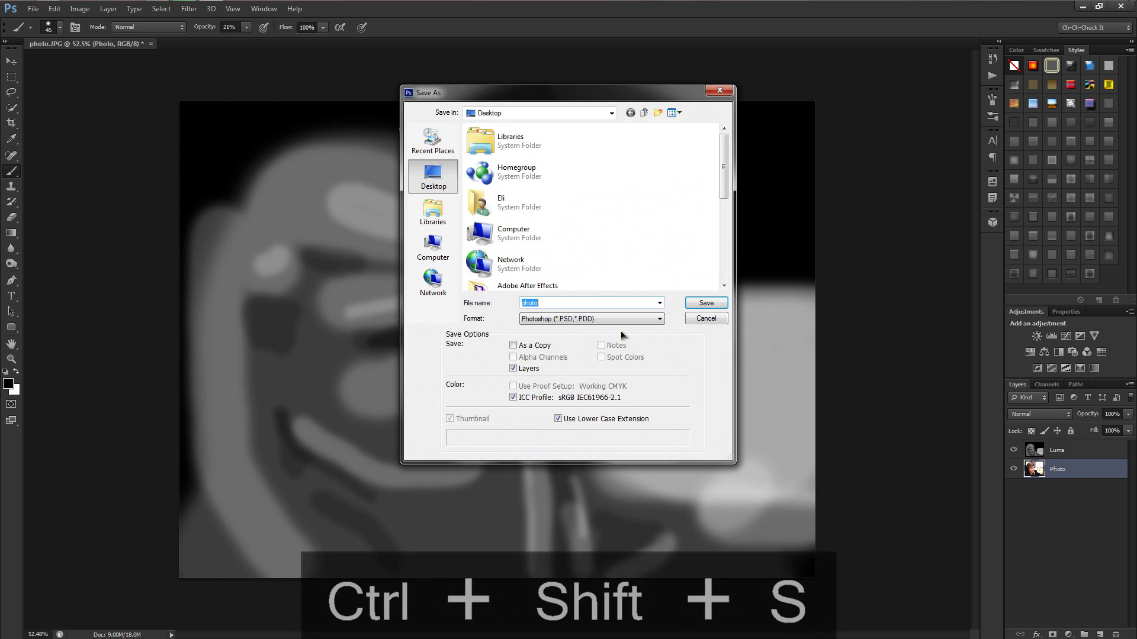
pyautogui.scroll(-1, 726, 180)
pyautogui.moveTo(726, 181); pyautogui.dragTo(724, 273)
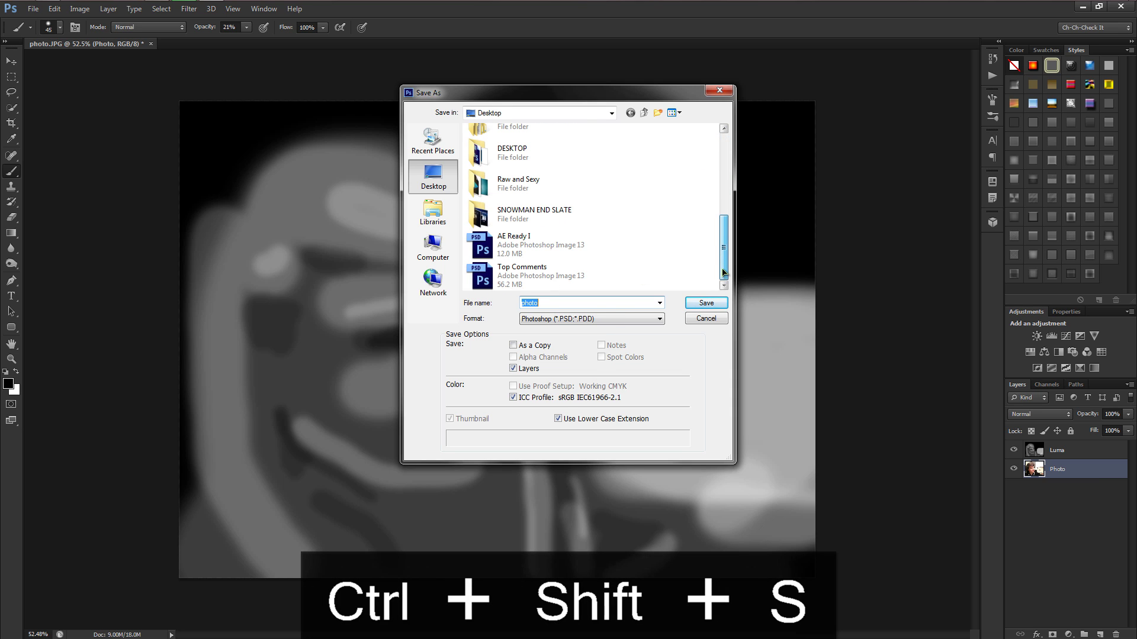
pyautogui.click(533, 244)
pyautogui.click(601, 306)
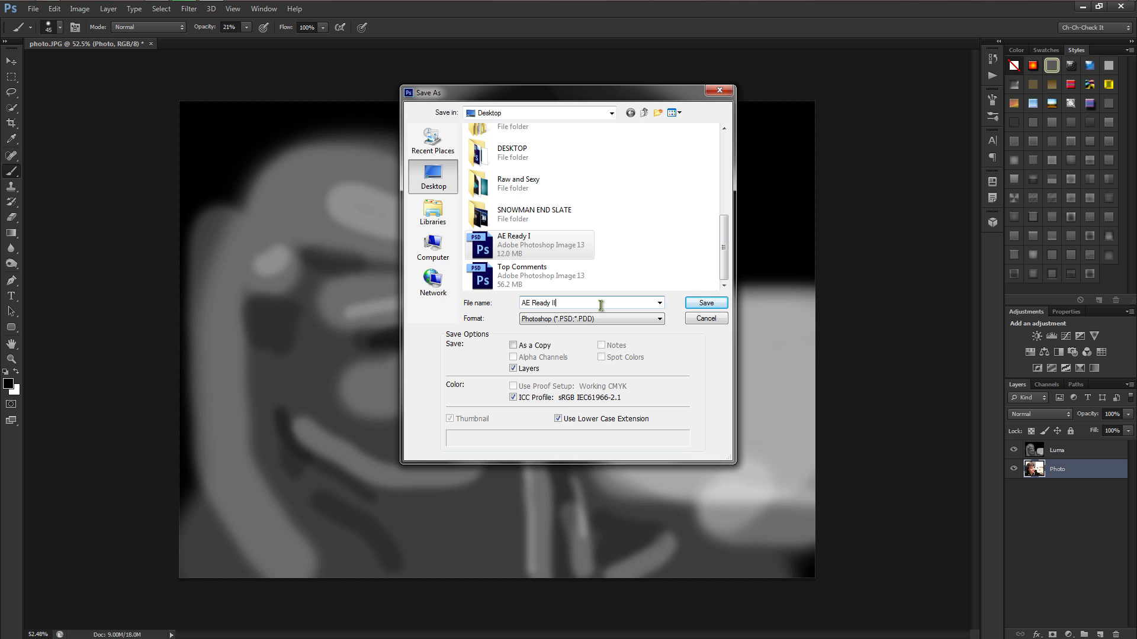
pyautogui.press('Return')
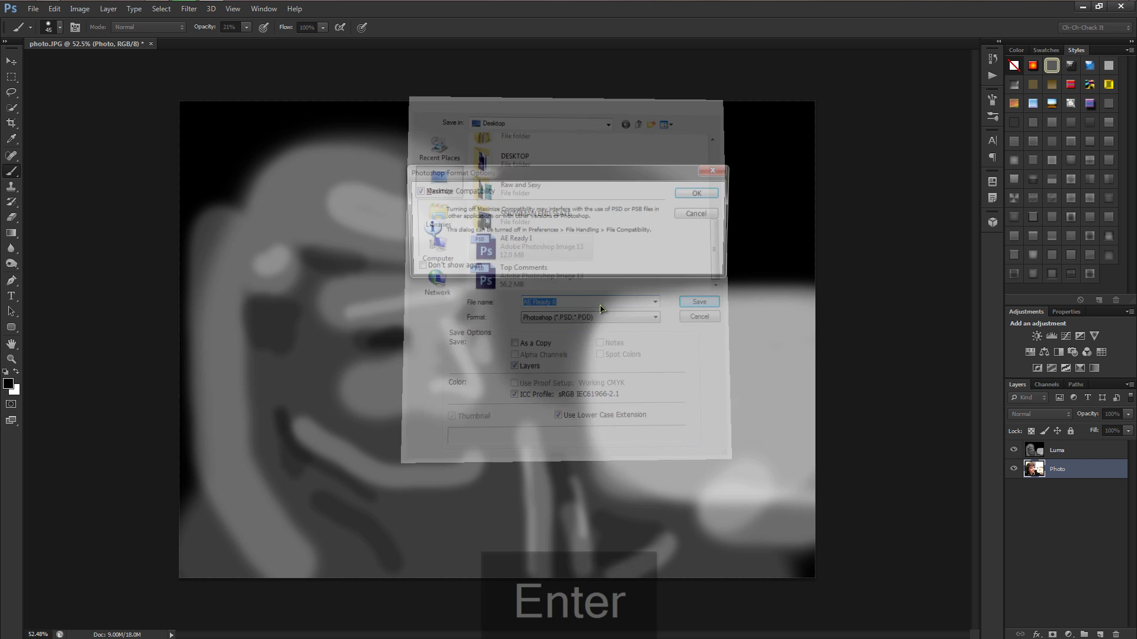
pyautogui.click(691, 193)
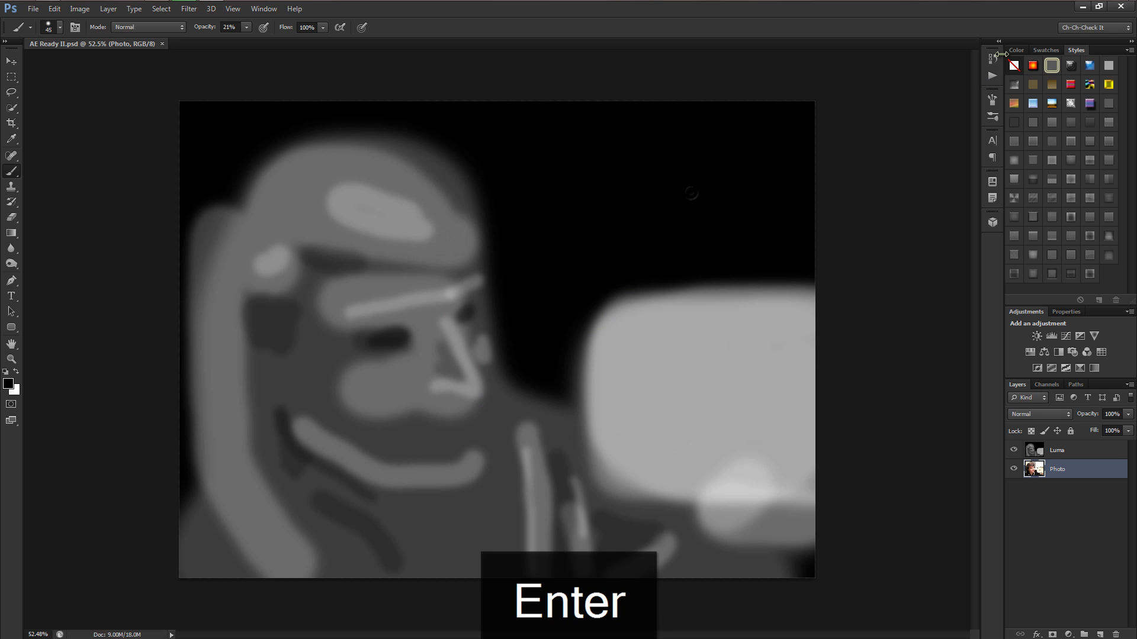
pyautogui.click(1082, 7)
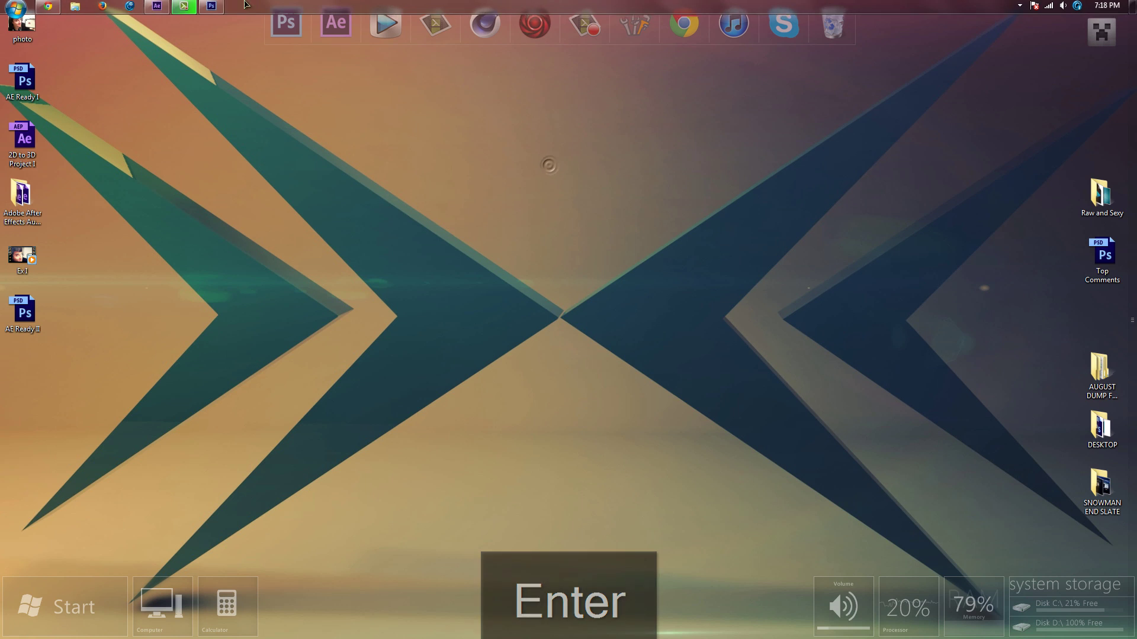
# - Start a new empty Untitled Project, saving the 2D to 3D Project Laep when prompted
pyautogui.click(157, 6)
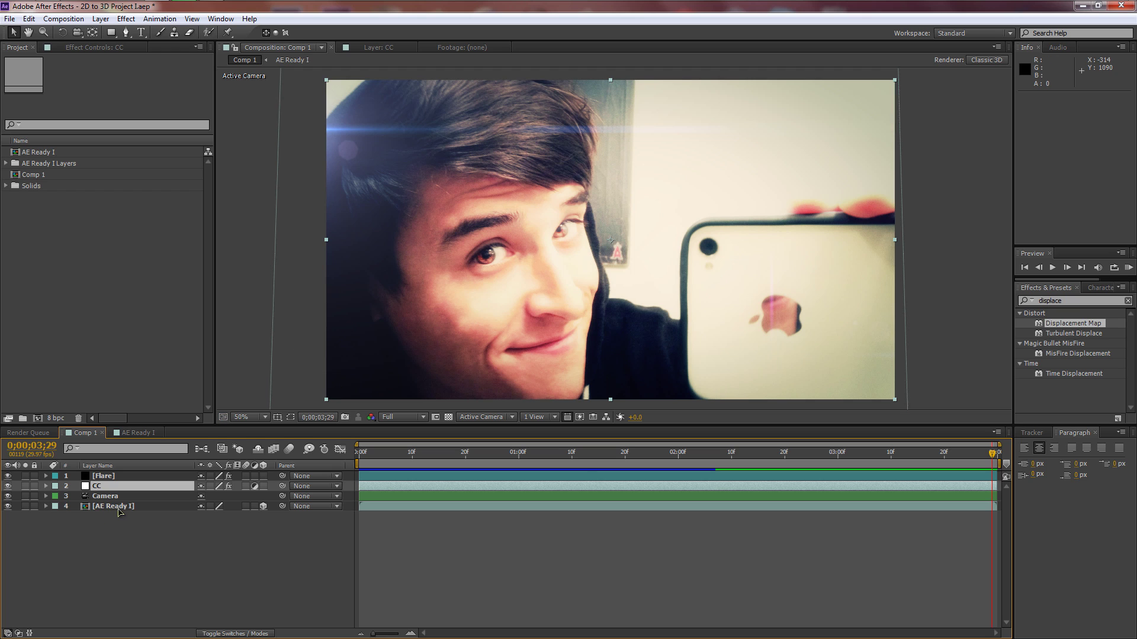
pyautogui.click(7, 19)
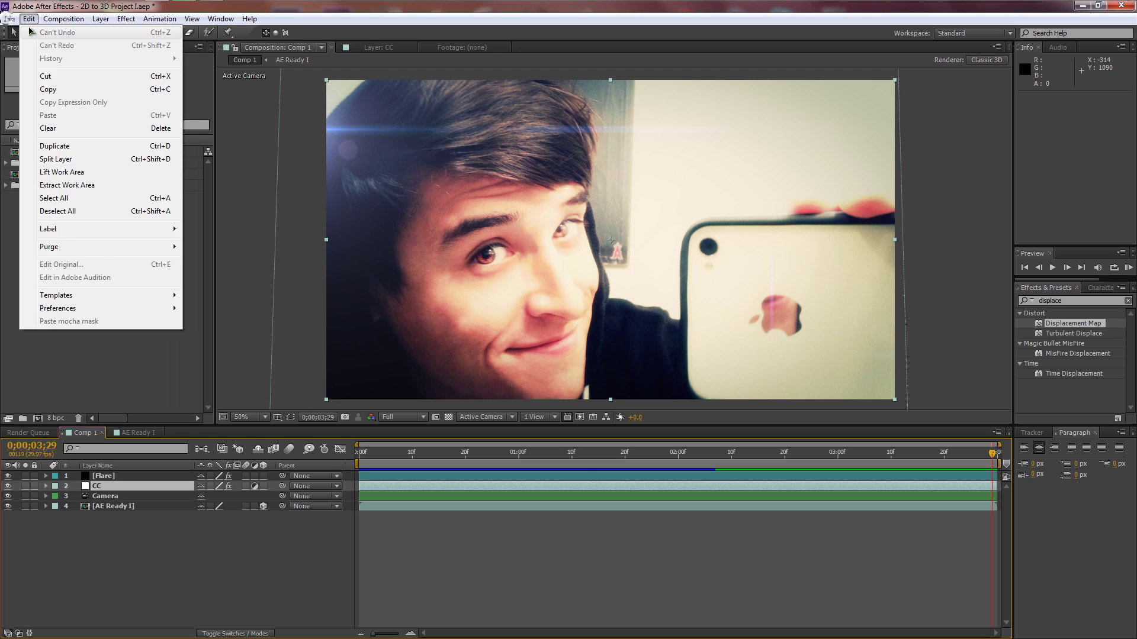
pyautogui.moveTo(35, 27)
pyautogui.click(252, 33)
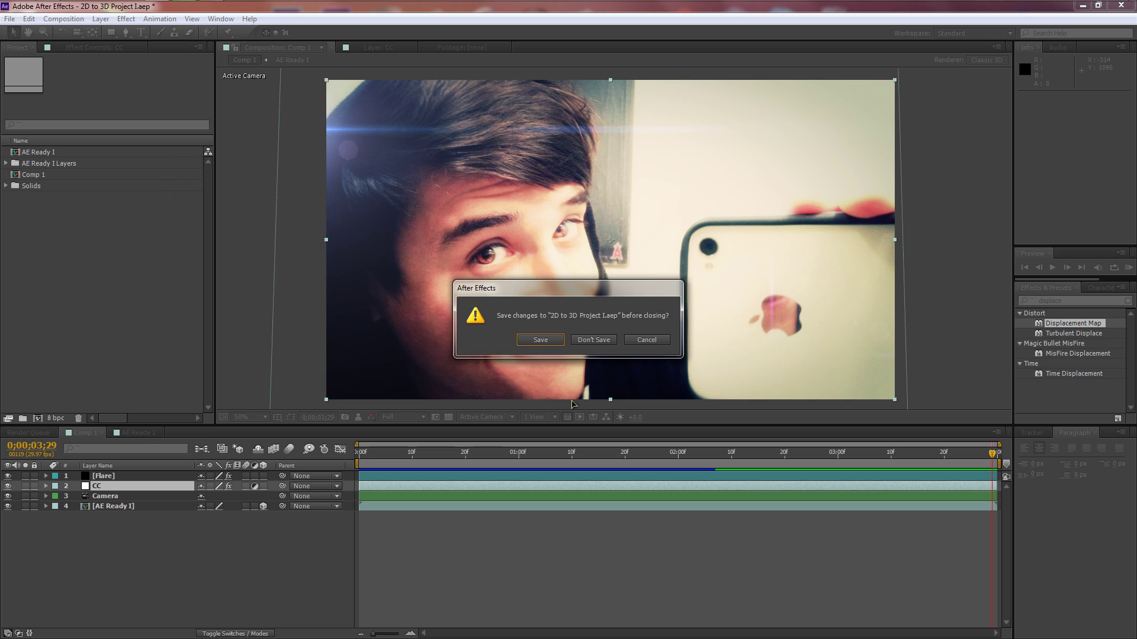
pyautogui.click(547, 341)
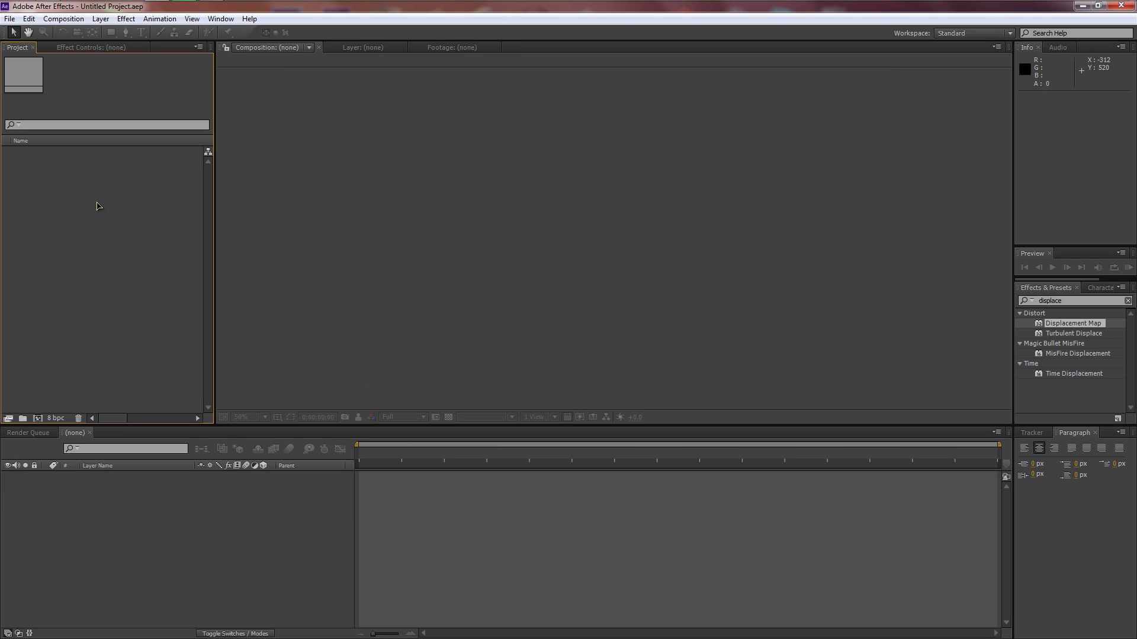
# - Import AE Ready II.psd with Import Kind Composition, adding its AE Ready II Layers folder
pyautogui.doubleClick(112, 242)
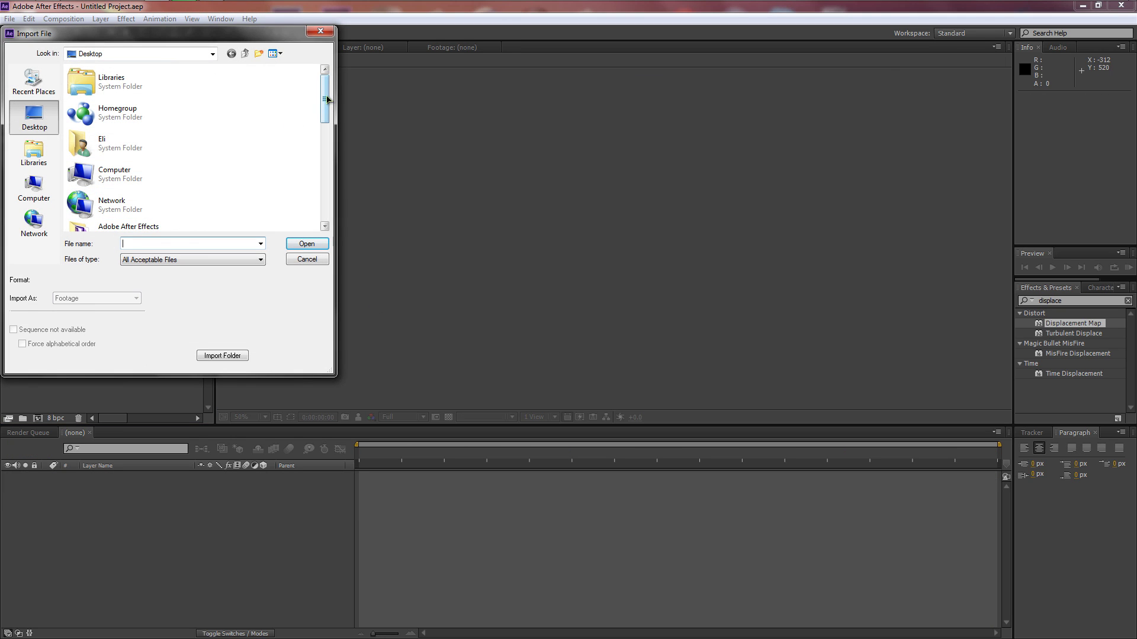
pyautogui.moveTo(327, 99); pyautogui.dragTo(325, 120)
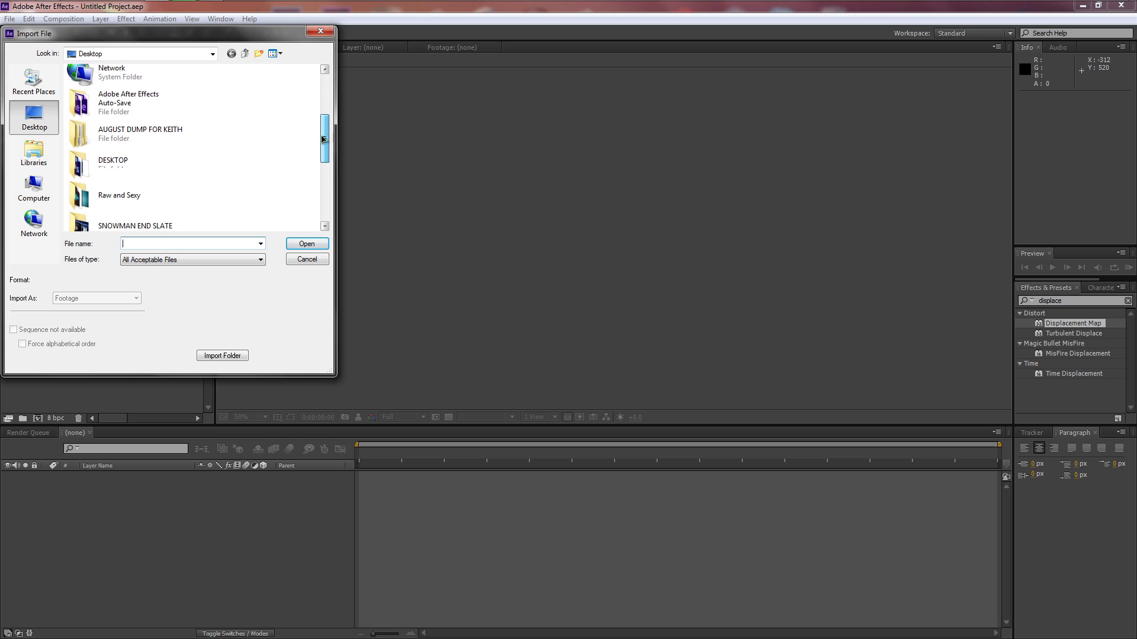
pyautogui.moveTo(324, 140); pyautogui.dragTo(323, 187)
pyautogui.click(152, 160)
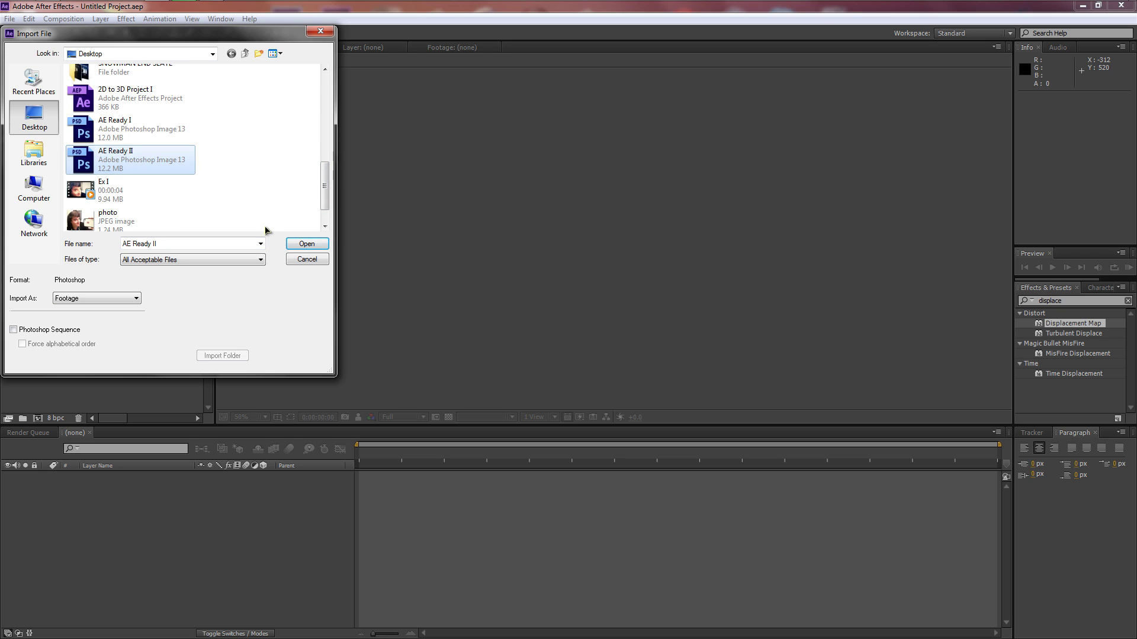
pyautogui.click(307, 244)
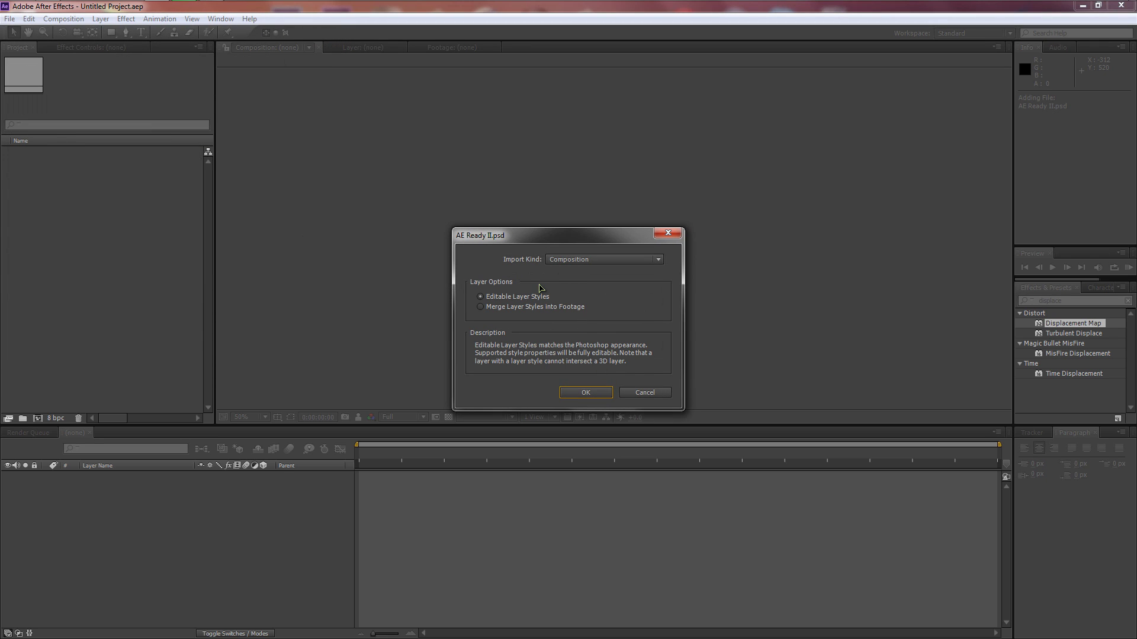
pyautogui.click(576, 261)
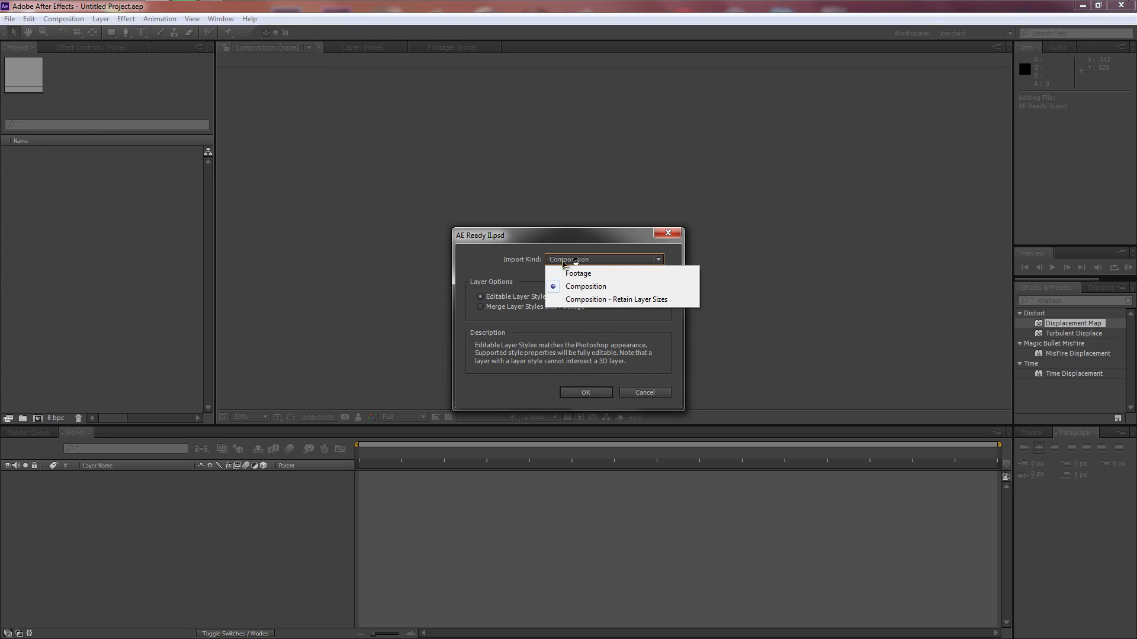
pyautogui.click(587, 287)
pyautogui.click(585, 393)
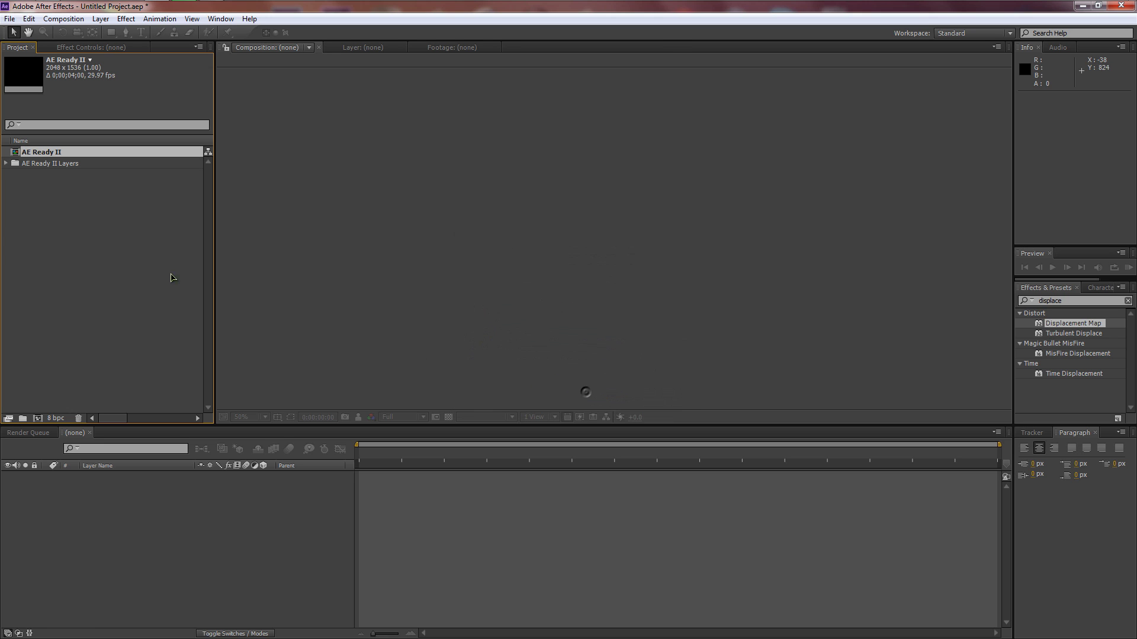
# - Create a 1920×1080 HDTV 1080 29.97 Comp 1 and place AE Ready II in it
pyautogui.click(38, 419)
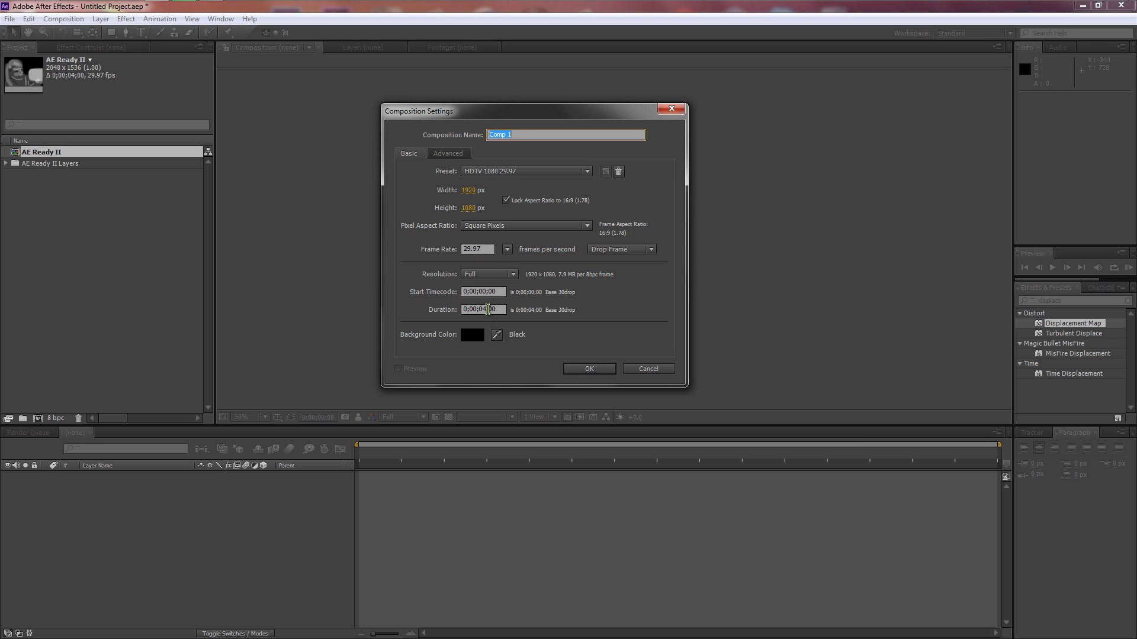
pyautogui.click(597, 372)
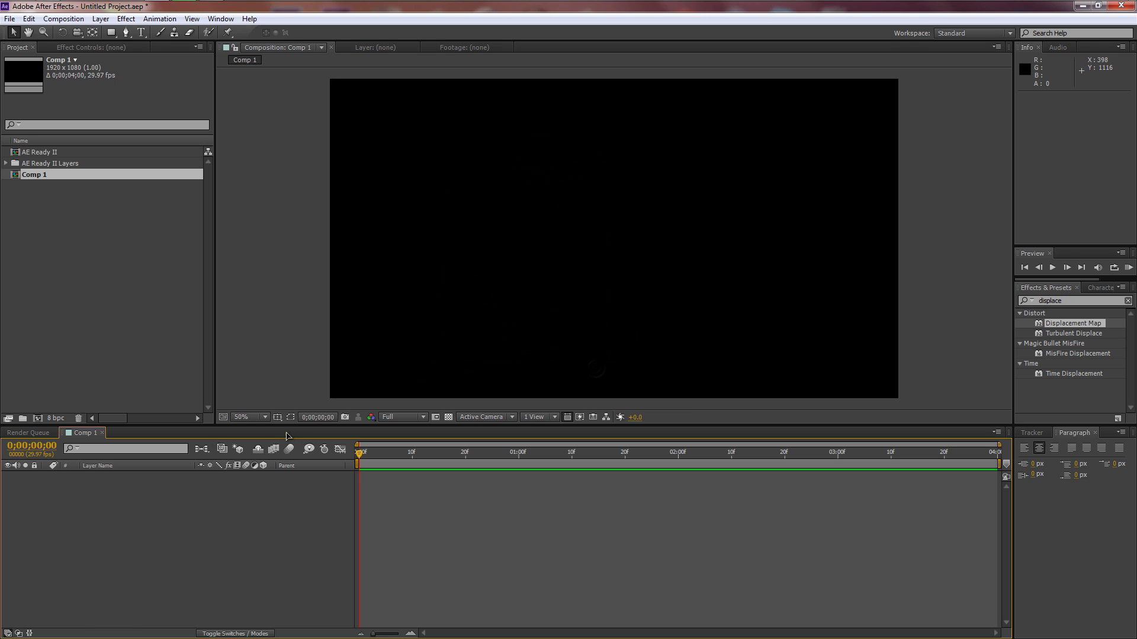
pyautogui.moveTo(40, 153); pyautogui.dragTo(132, 483)
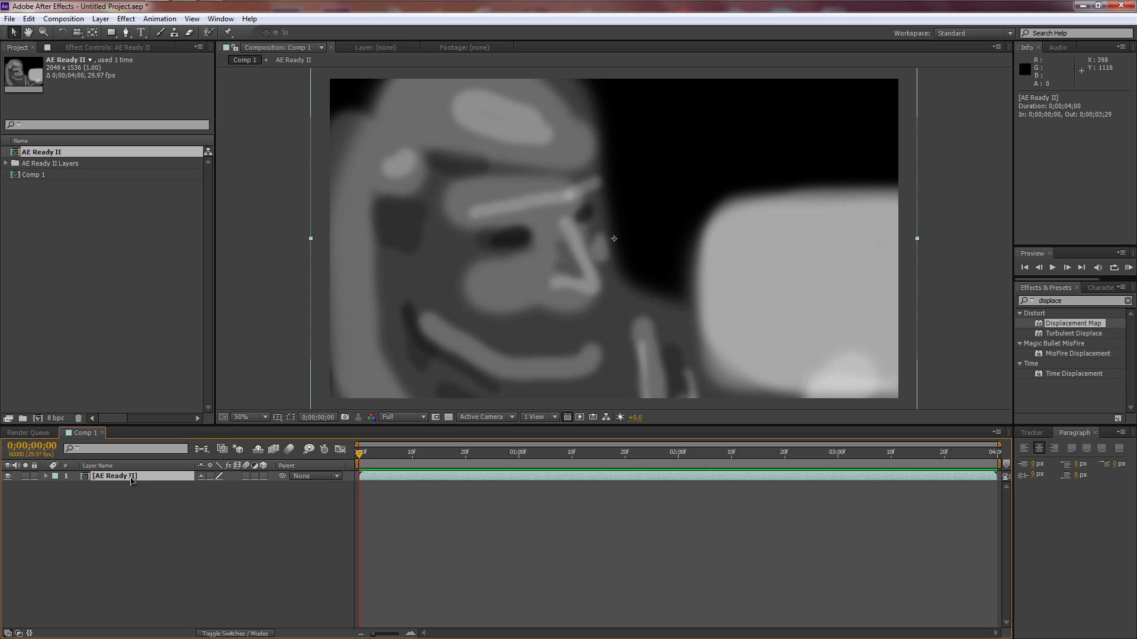
# - Inside the AE Ready II composition, hide the Luma layer so the selfie photo shows
pyautogui.doubleClick(131, 477)
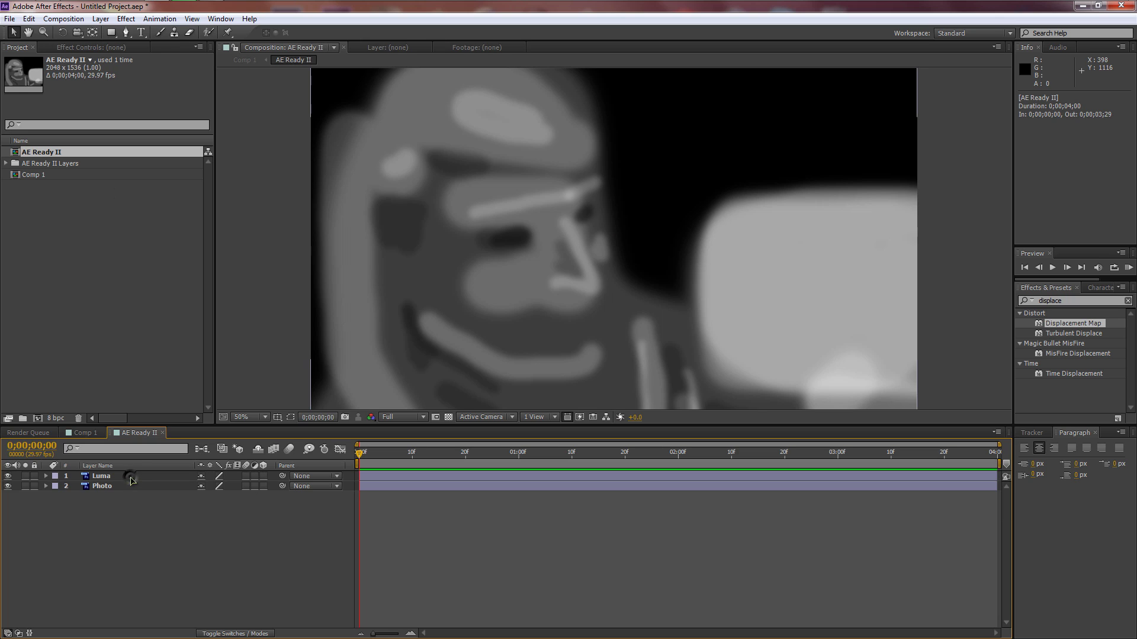
pyautogui.click(101, 477)
pyautogui.click(8, 476)
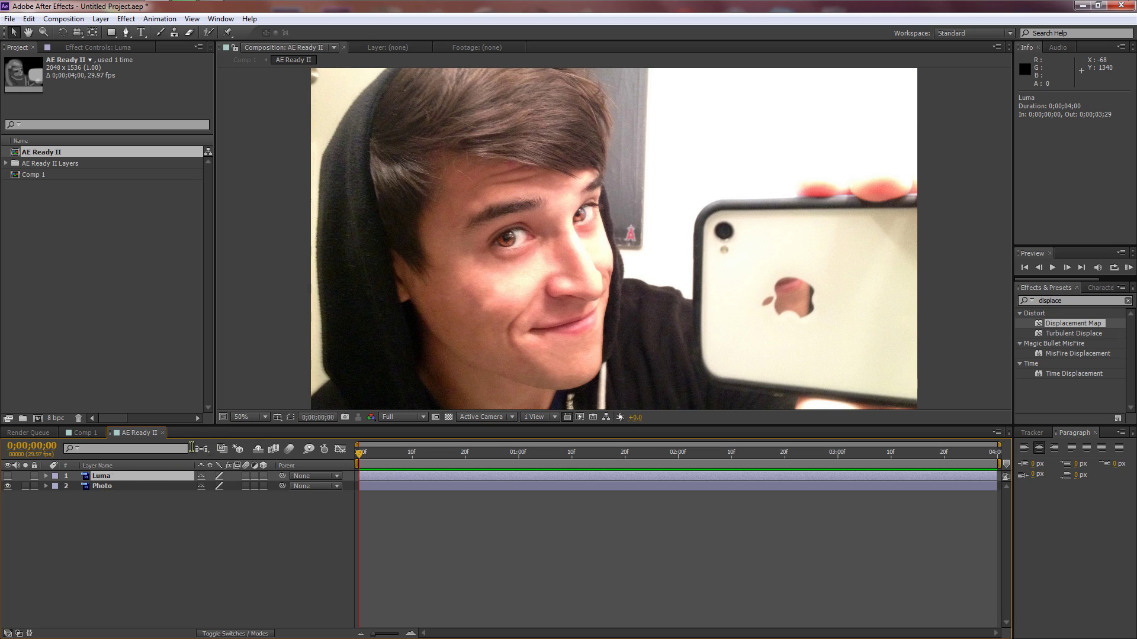
# - Apply the Displacement Map effect, found by searching 'displace', to the Photo layer
pyautogui.click(102, 486)
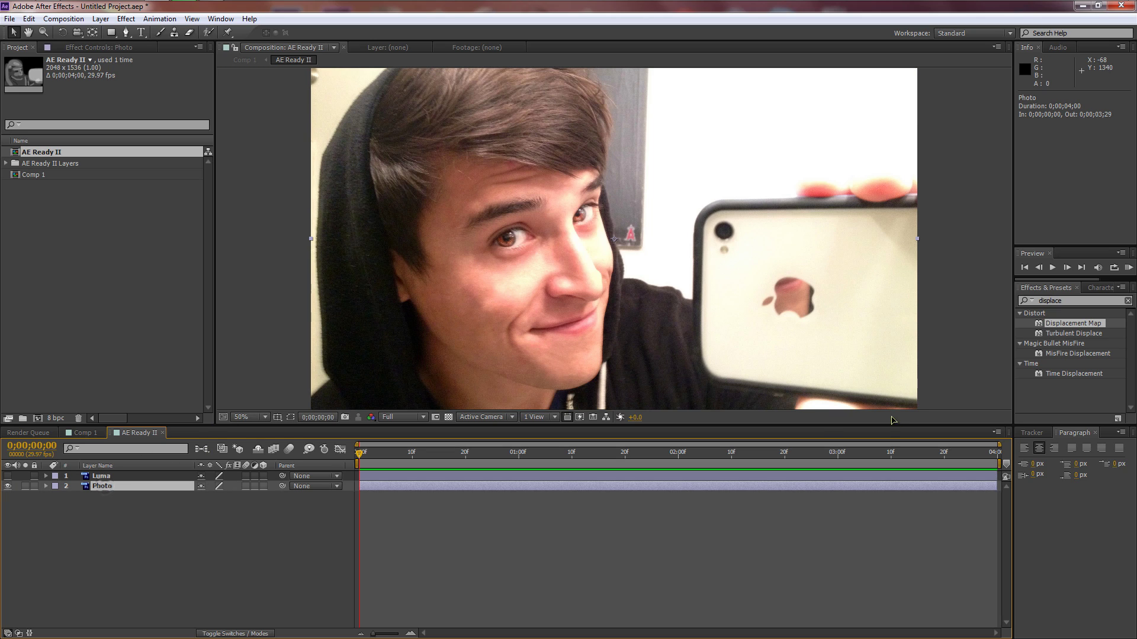
pyautogui.click(1073, 300)
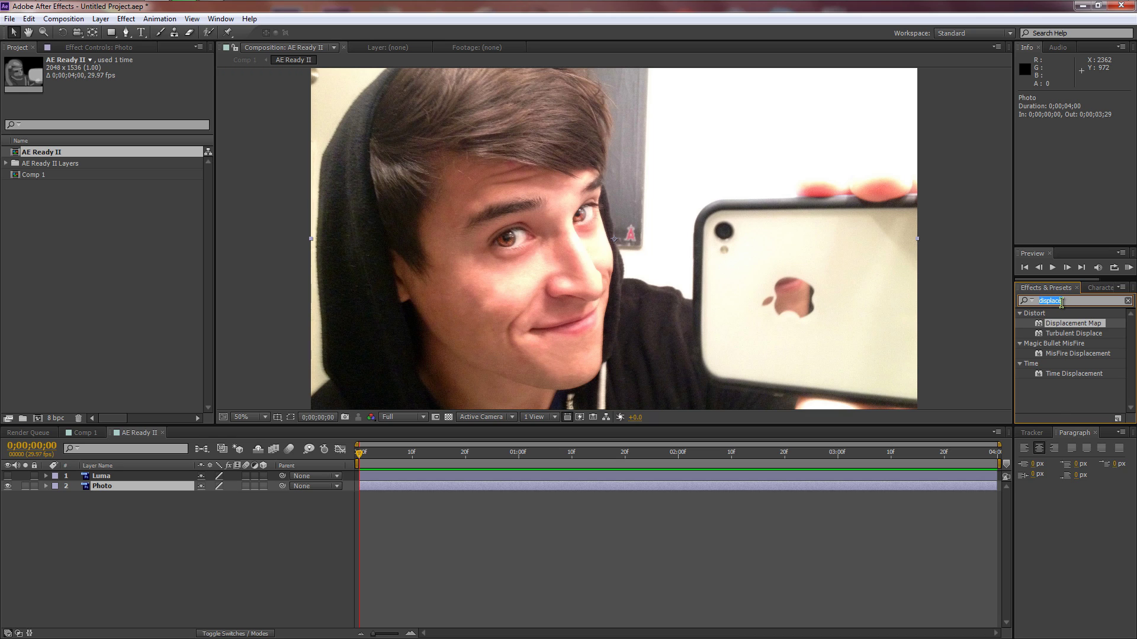
pyautogui.write('displace')
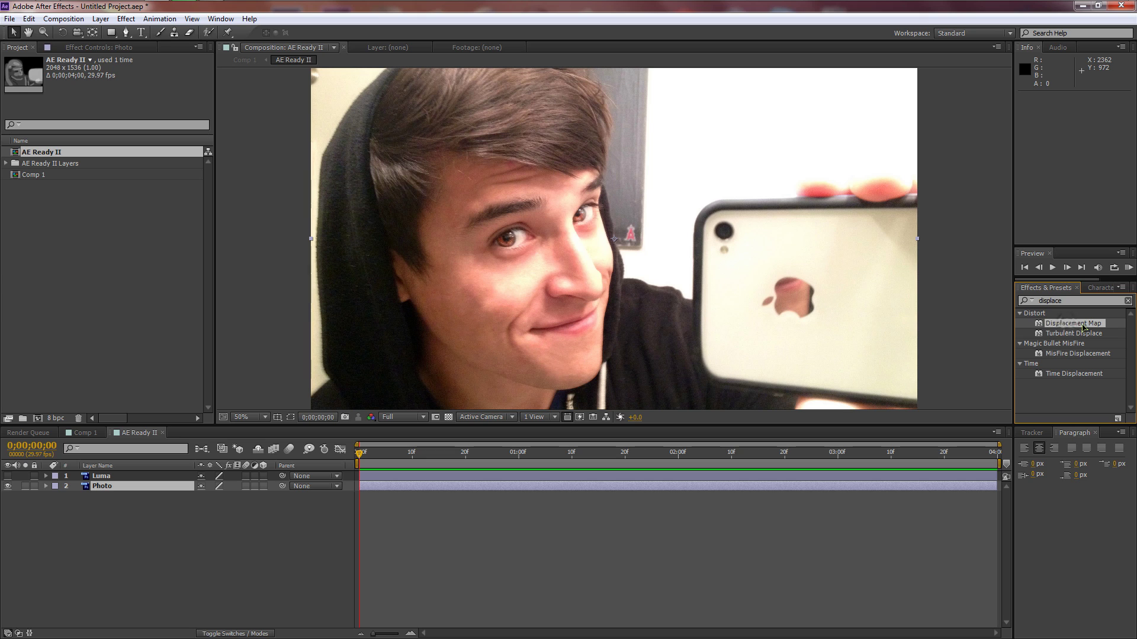
pyautogui.moveTo(1085, 328); pyautogui.dragTo(128, 483)
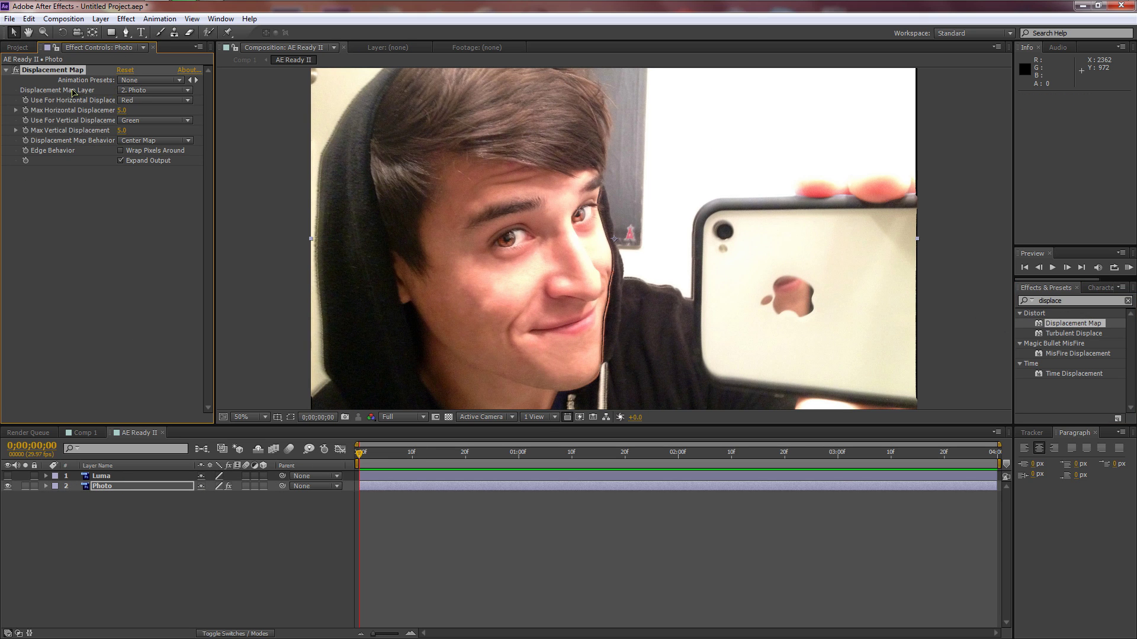
# - Set the displacement map layer to 1. Luma, with Luminance for horizontal and vertical channels
pyautogui.click(126, 93)
pyautogui.click(157, 118)
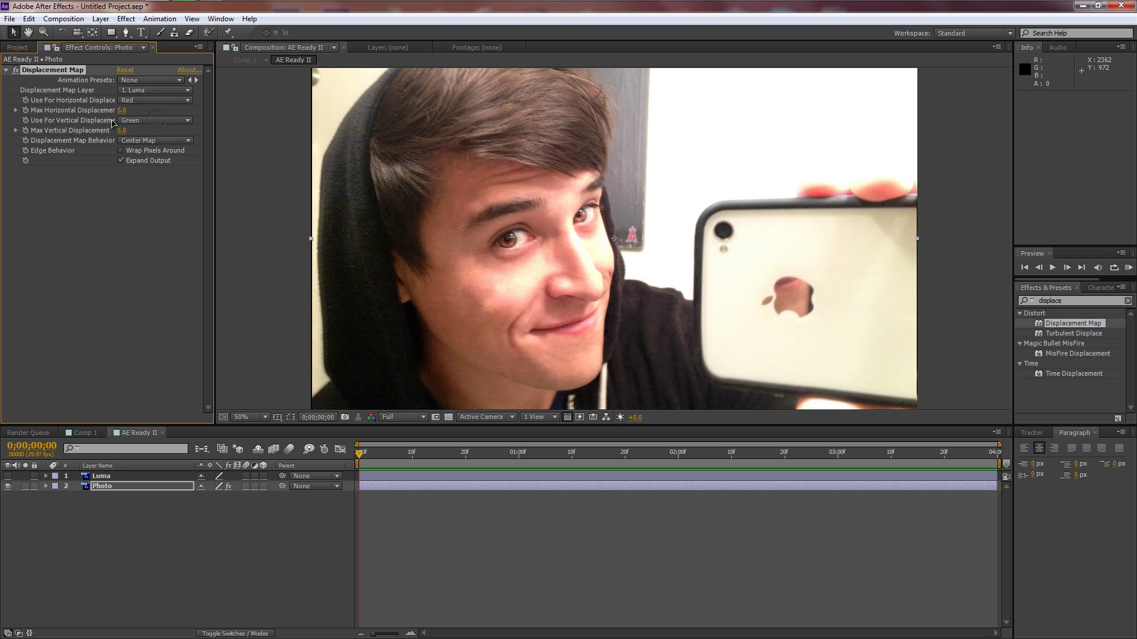
pyautogui.click(147, 106)
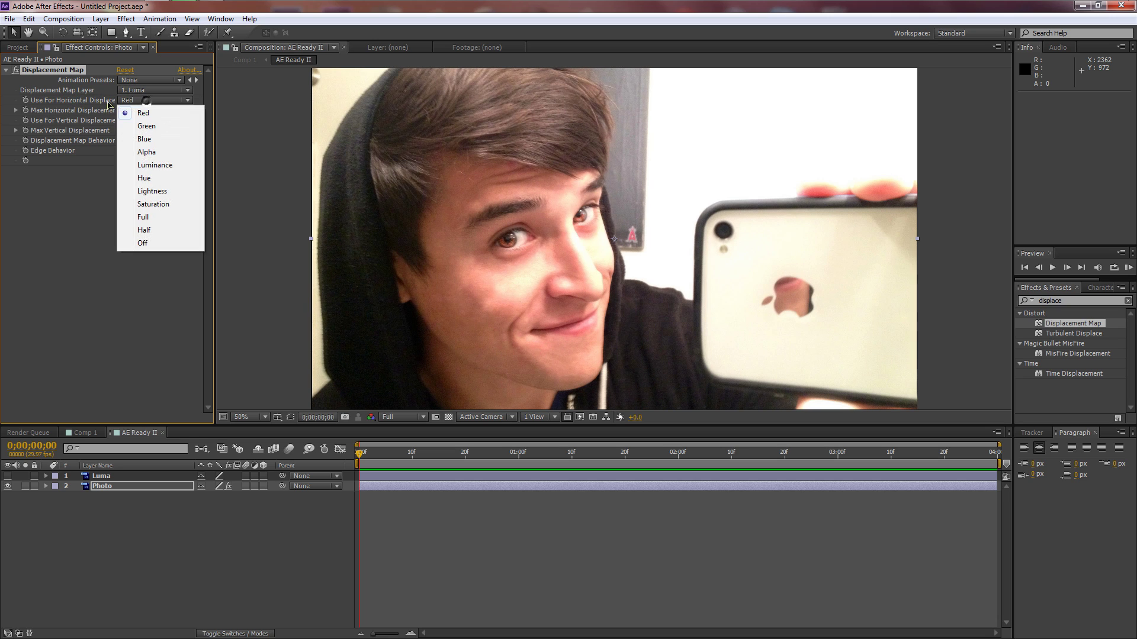
pyautogui.click(151, 164)
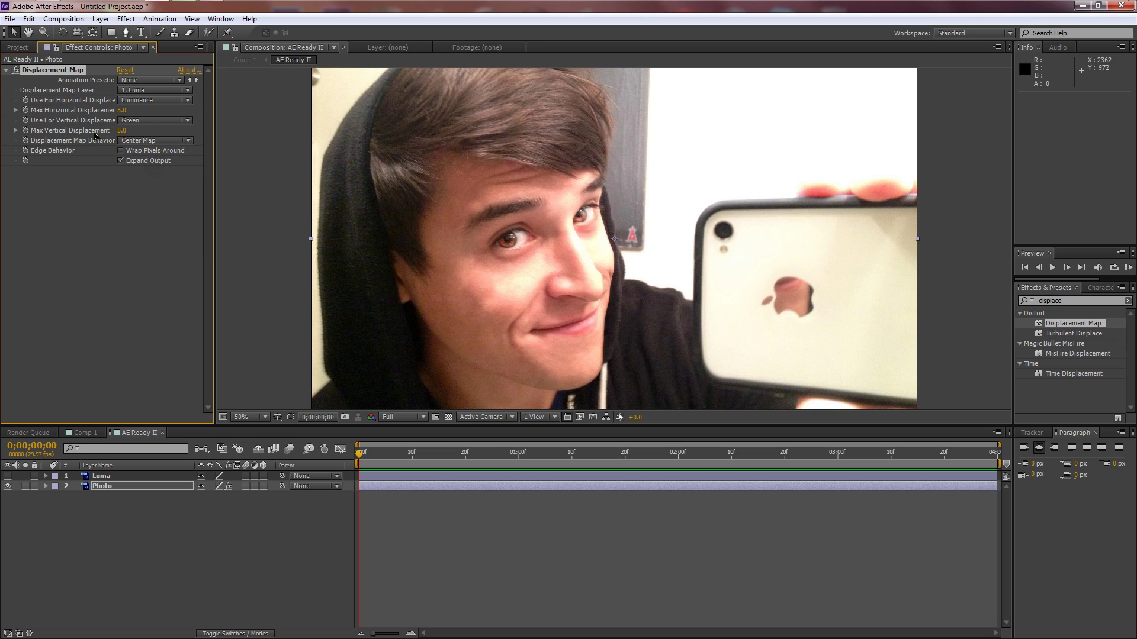
pyautogui.click(151, 121)
pyautogui.click(152, 185)
# - Enable keyframes for Max Horizontal and Max Vertical Displacement at 0;00 and inspect the distortion
pyautogui.click(285, 457)
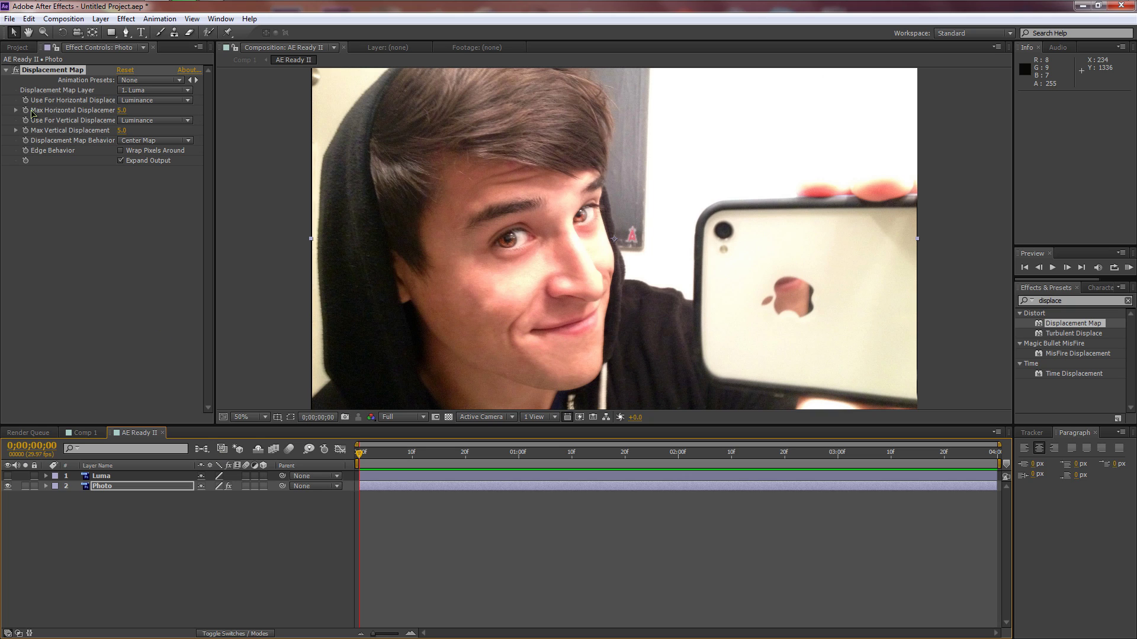
pyautogui.click(26, 111)
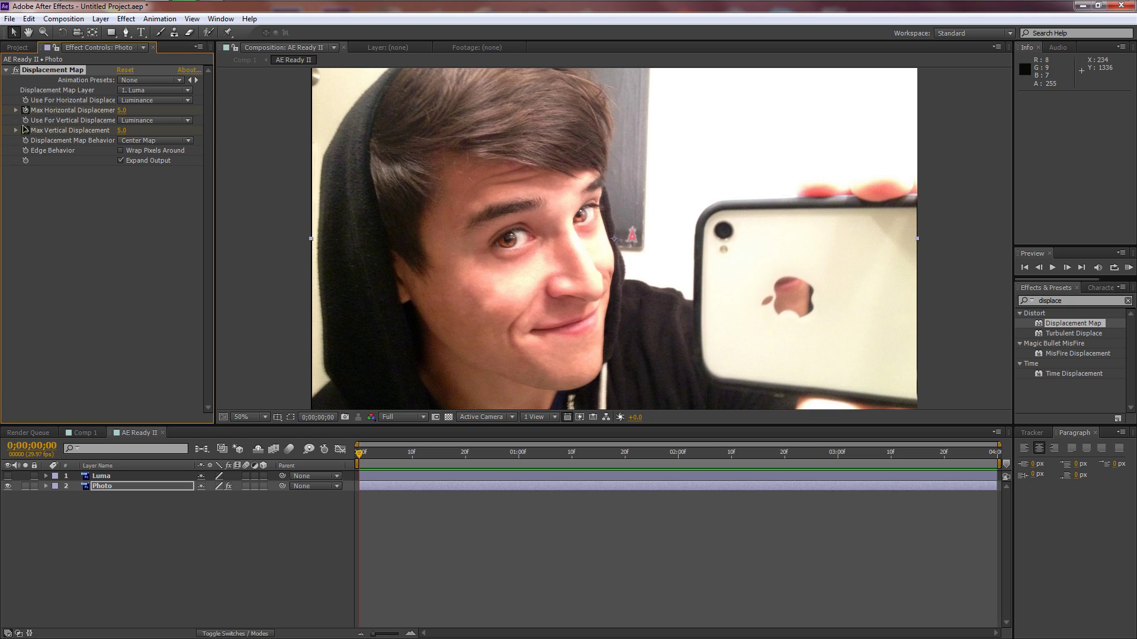
pyautogui.click(25, 130)
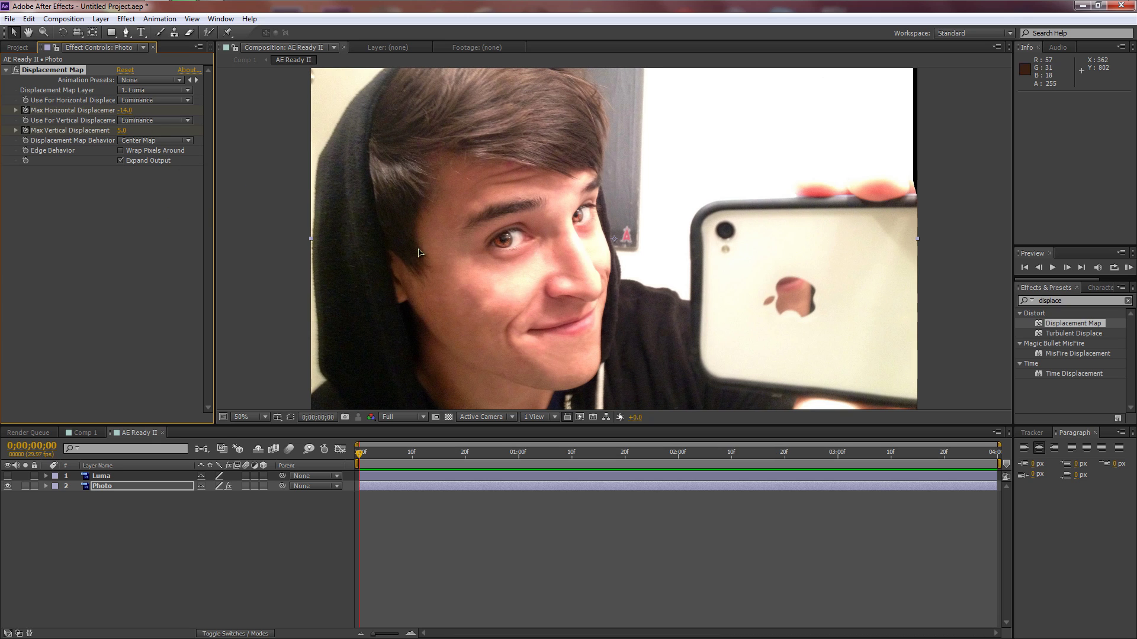
pyautogui.press('.')
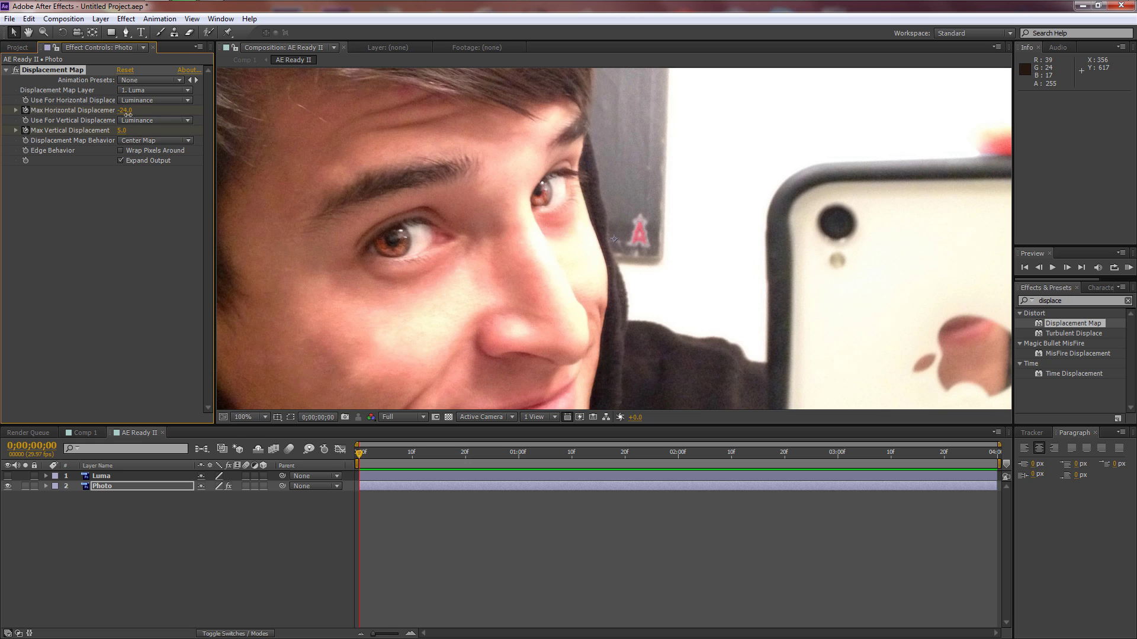
pyautogui.press(',')
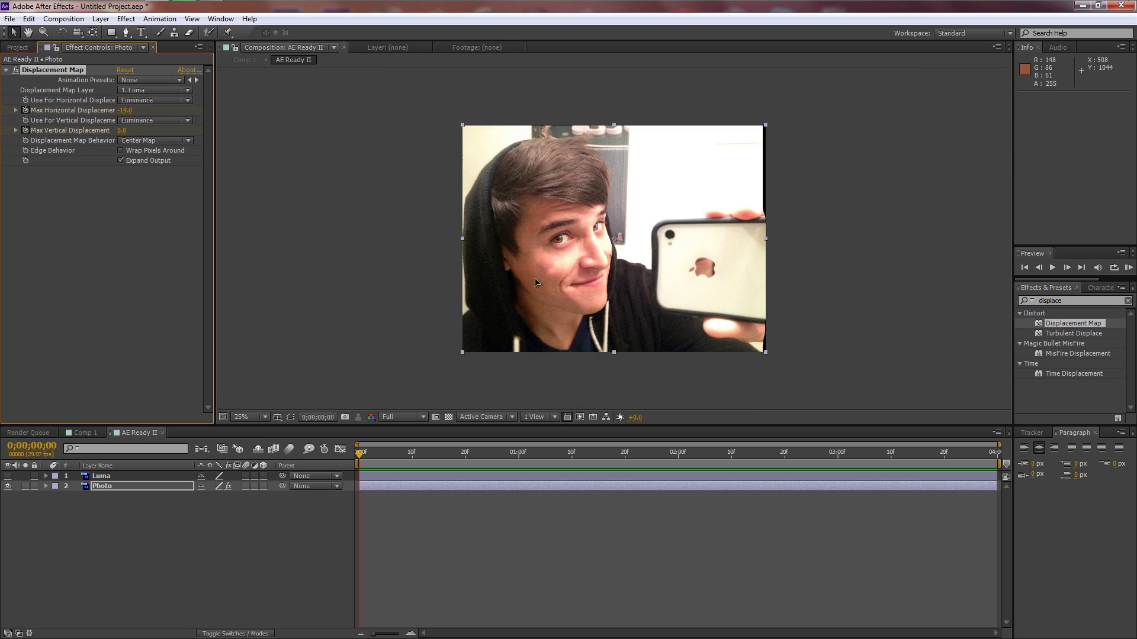
pyautogui.press('.')
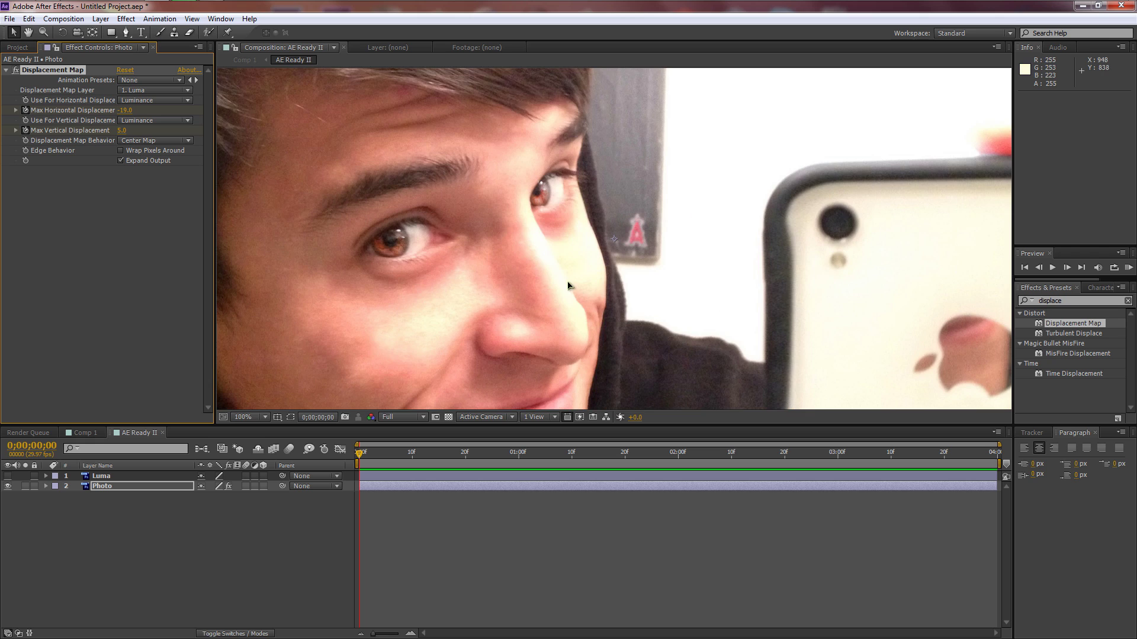
pyautogui.moveTo(597, 266); pyautogui.dragTo(581, 235)
pyautogui.press(',')
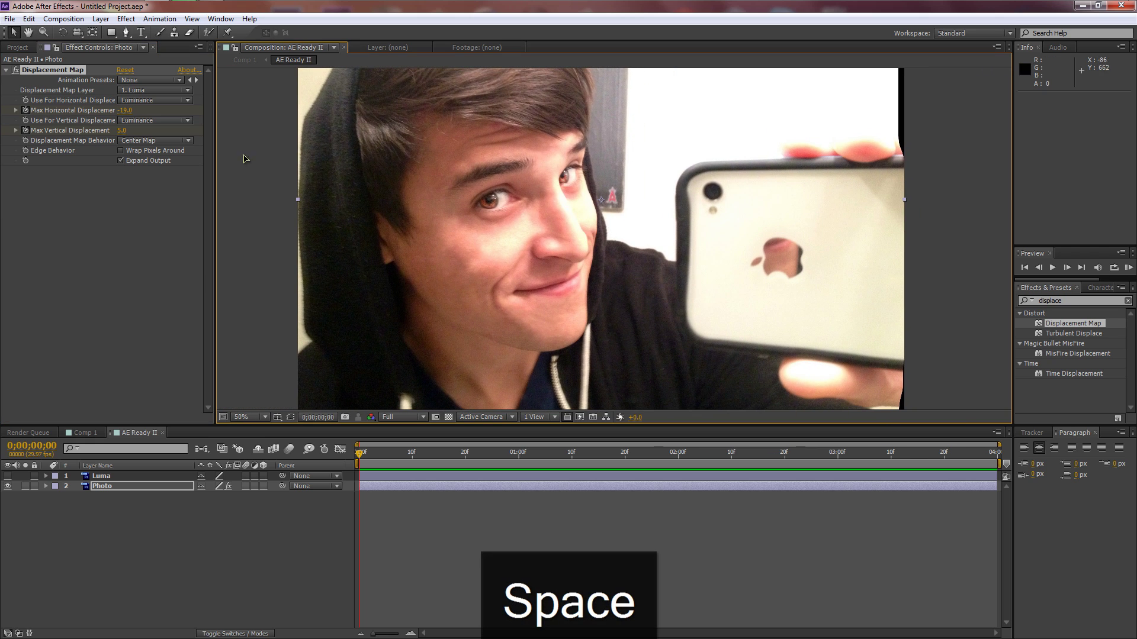
# - Scrub Max Horizontal Displacement down to roughly -28, checking the distorted face up close
pyautogui.moveTo(126, 118)
pyautogui.mouseDown()
pyautogui.moveTo(153, 130)
pyautogui.moveTo(116, 110)
pyautogui.mouseUp()
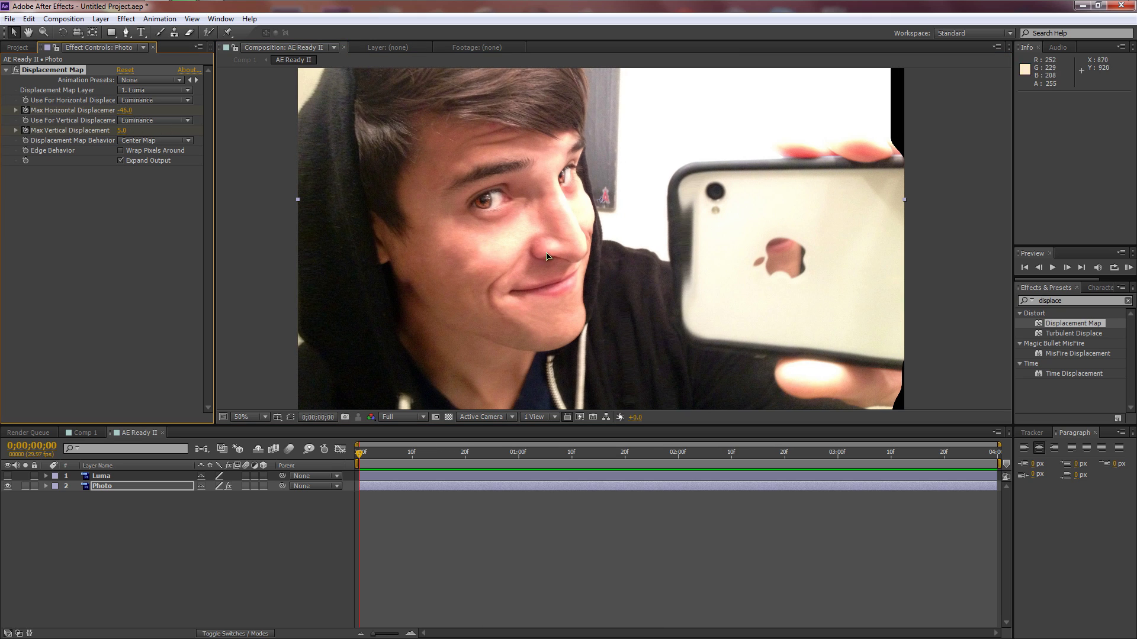
pyautogui.press('.')
pyautogui.press('space')
pyautogui.moveTo(562, 249); pyautogui.dragTo(622, 254)
pyautogui.press(',')
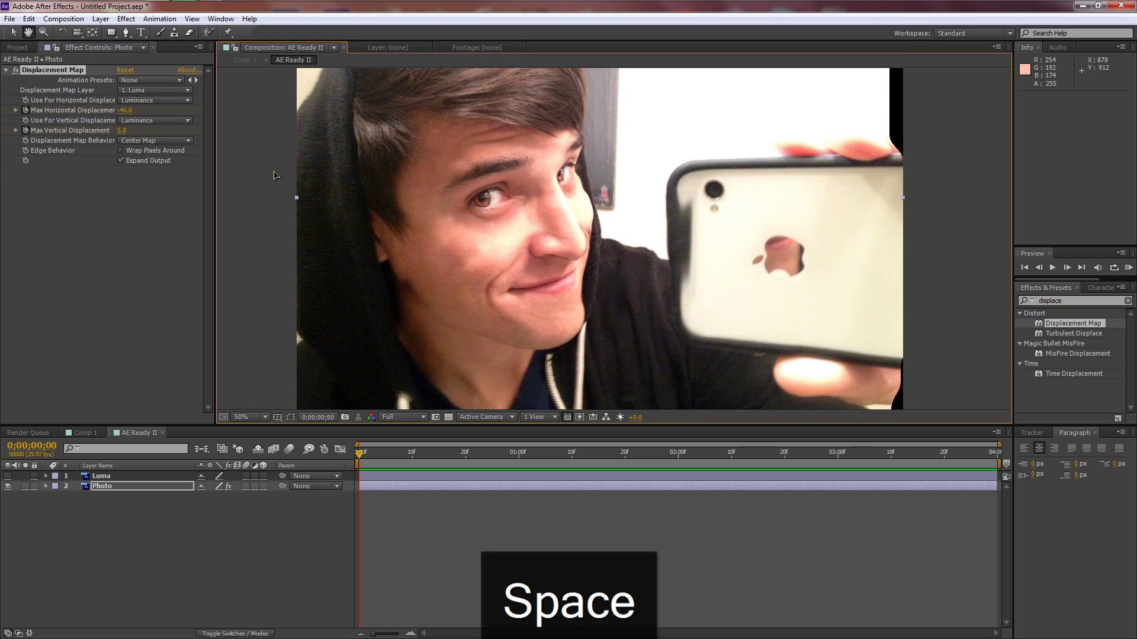
pyautogui.moveTo(131, 114)
pyautogui.mouseDown()
pyautogui.moveTo(147, 122)
pyautogui.moveTo(124, 112)
pyautogui.mouseUp()
# - Type -20 as the Max Horizontal Displacement value
pyautogui.click(127, 111)
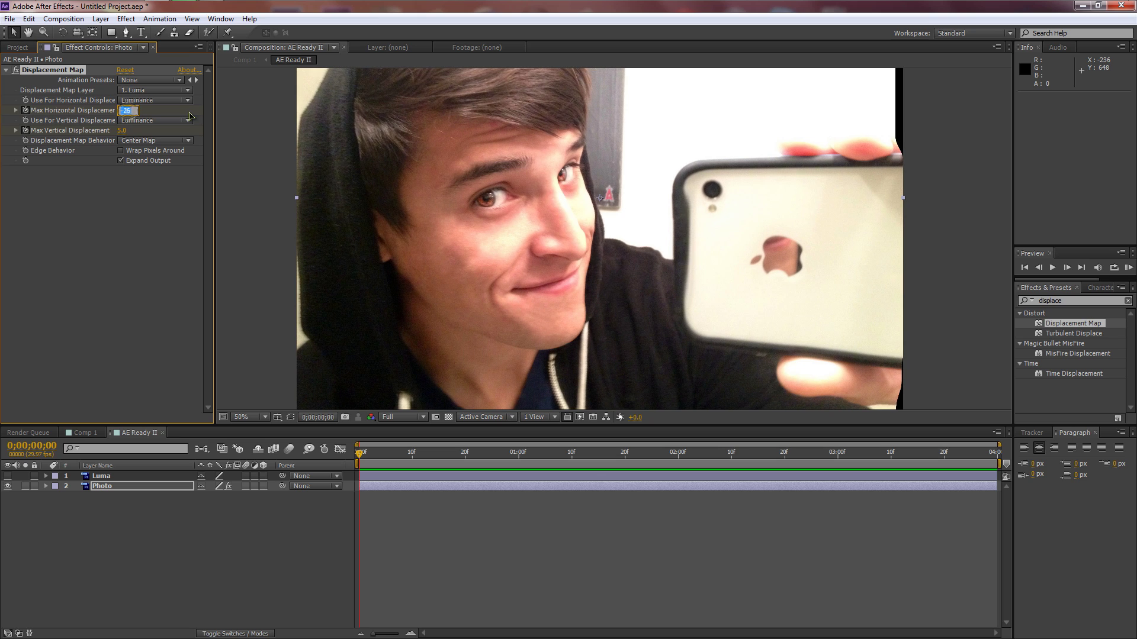
pyautogui.write('2')
pyautogui.press('Return')
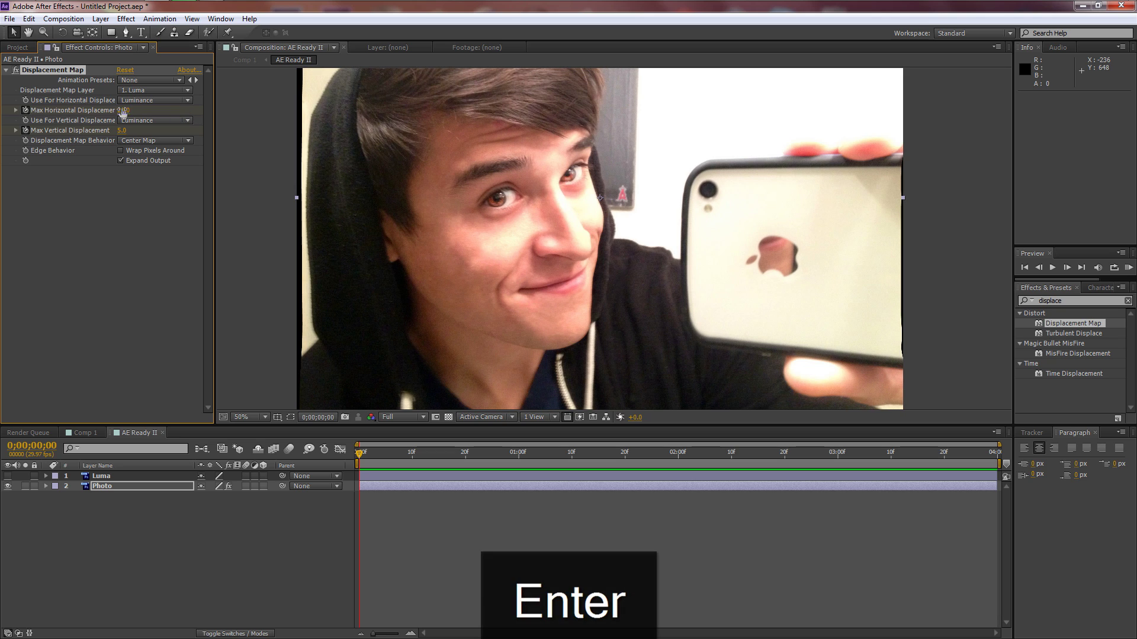
pyautogui.write('-20')
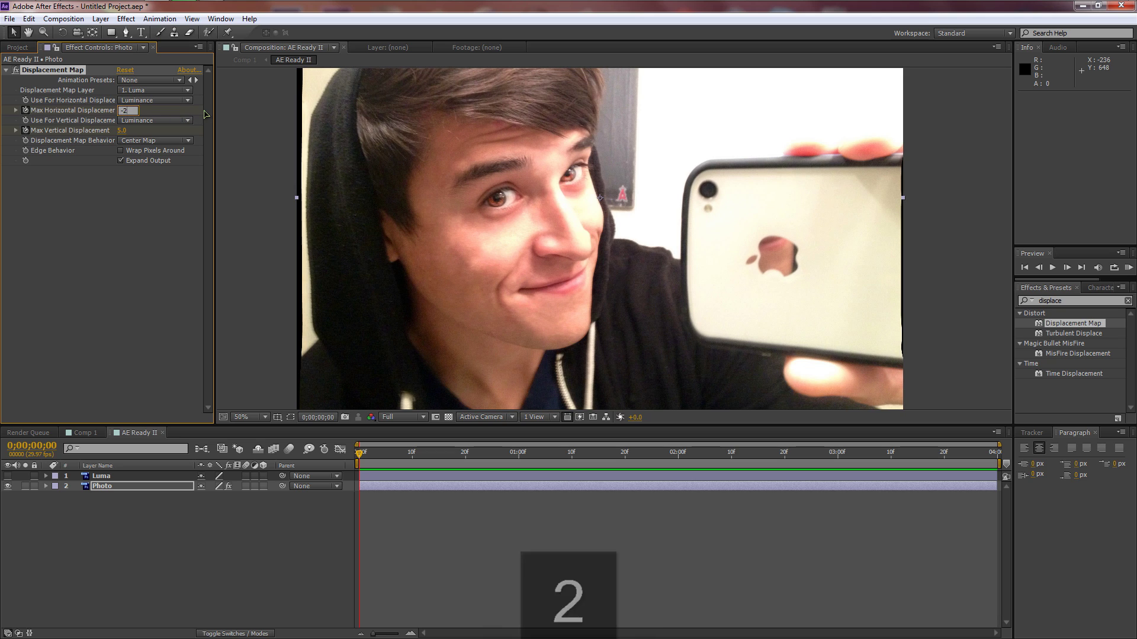
pyautogui.press('Return')
pyautogui.press('Return')
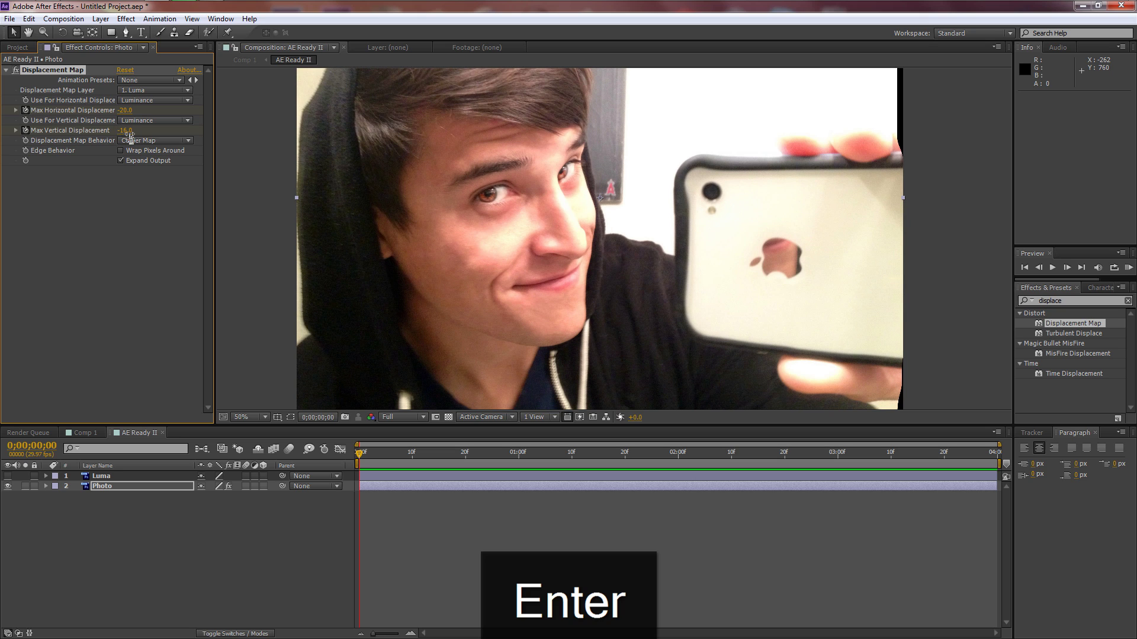
# - Settle the start values at about -18 horizontal and -4 vertical, then preview the comp
pyautogui.moveTo(129, 135); pyautogui.dragTo(126, 135)
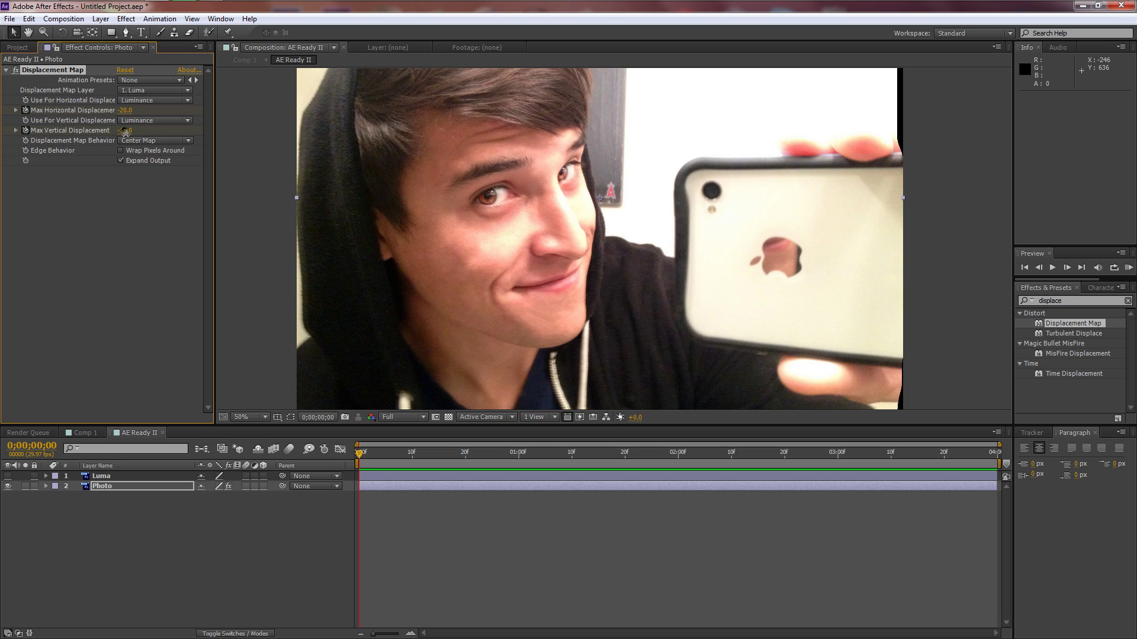
pyautogui.hotkey('ctrl', 'z')
pyautogui.hotkey('ctrl', 'z')
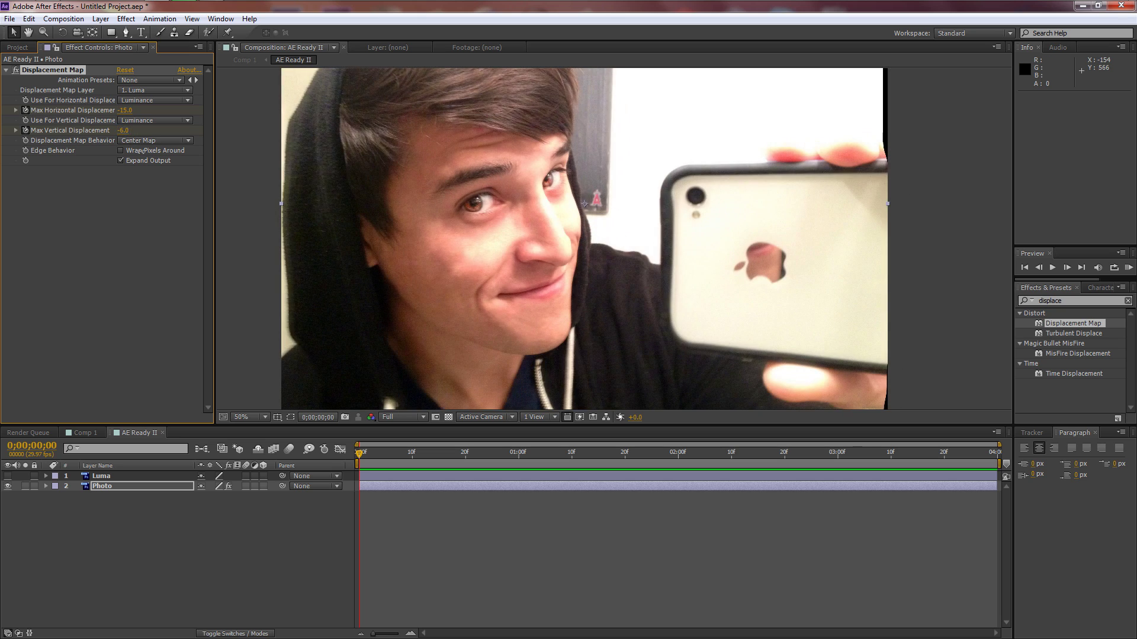
pyautogui.hotkey('ctrl', 'z')
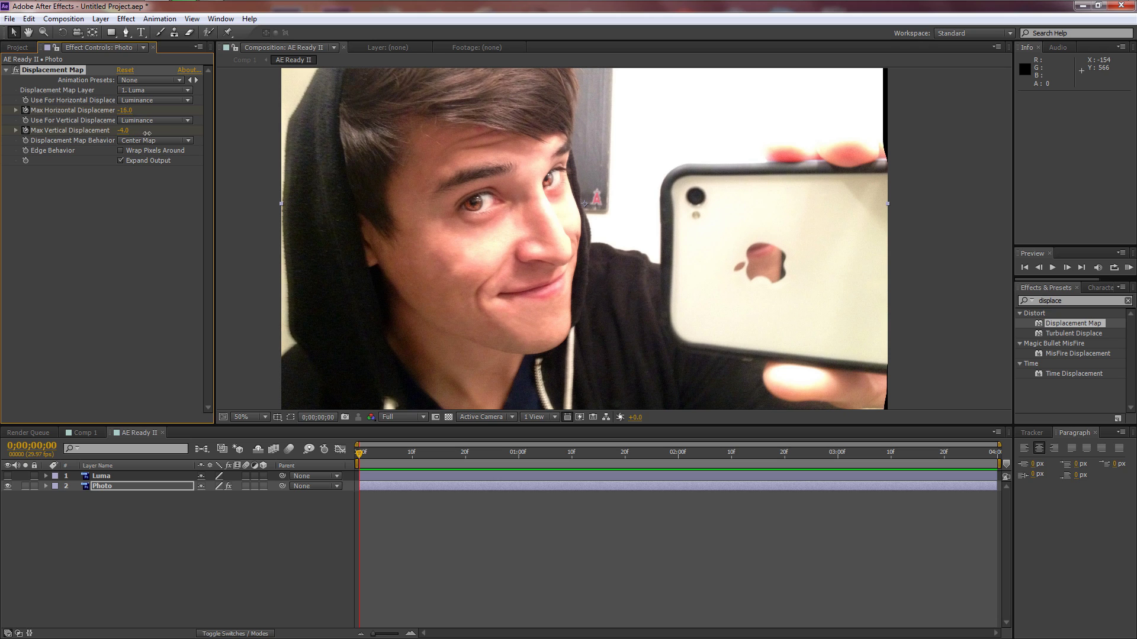
pyautogui.hotkey('ctrl', 'z')
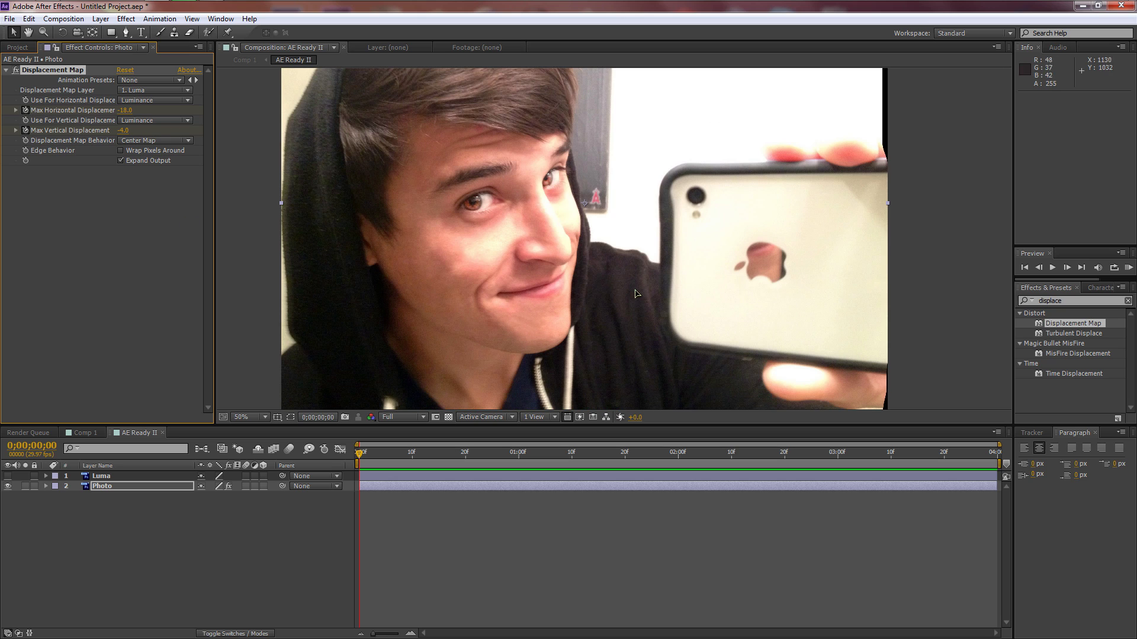
pyautogui.press('space')
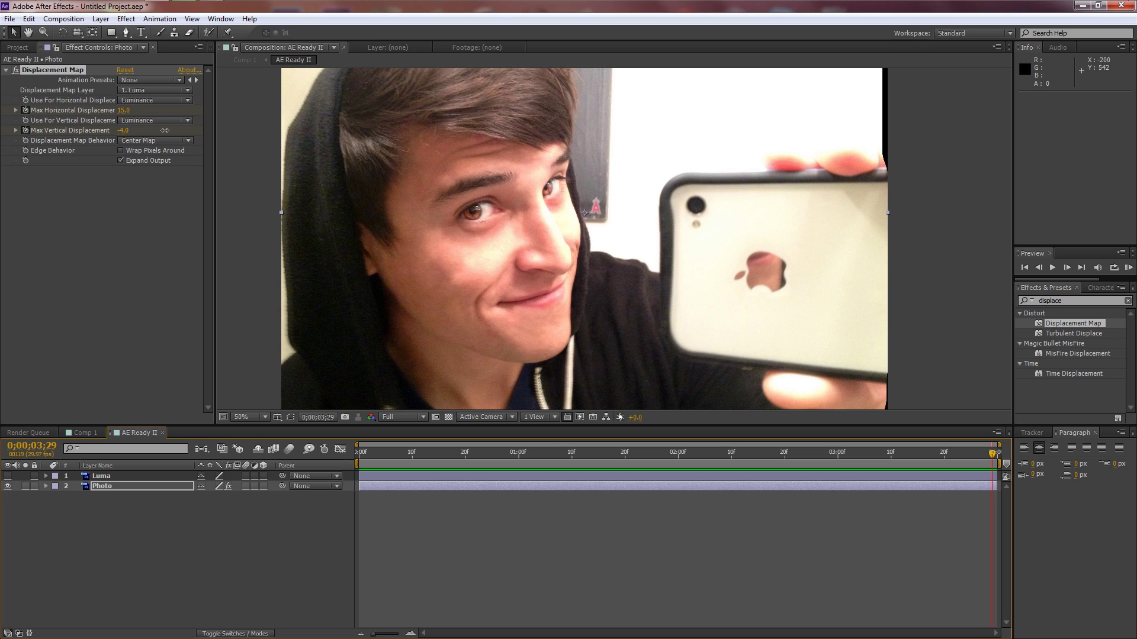
# - At the last frame, set Max Horizontal Displacement to 17
pyautogui.click(164, 130)
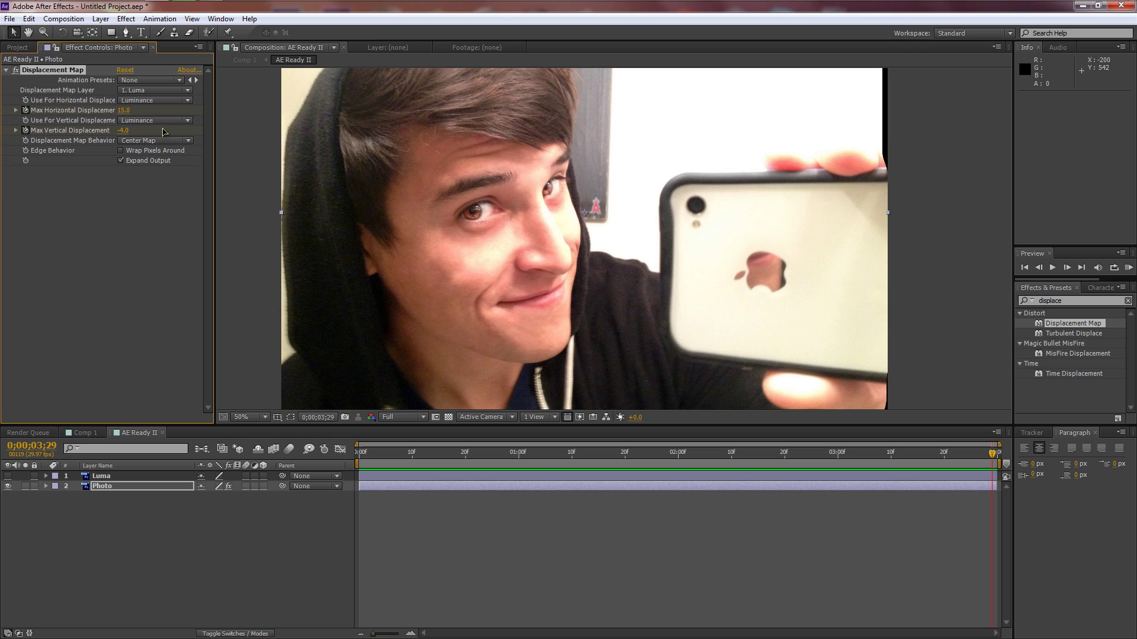
pyautogui.click(125, 111)
pyautogui.write('17')
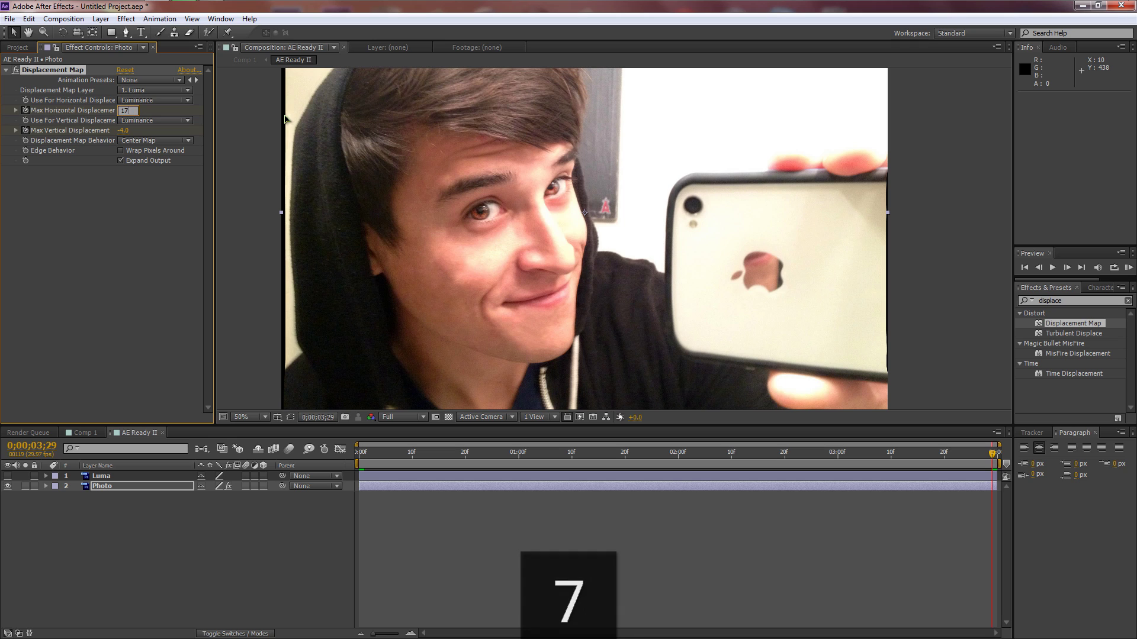
pyautogui.press('Return')
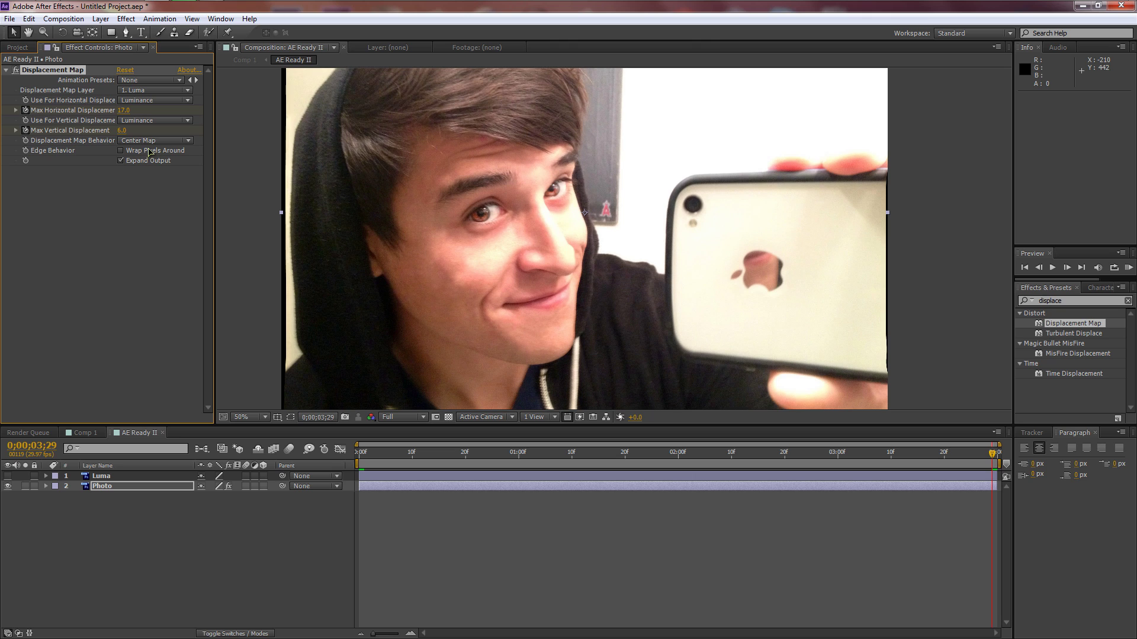
# - Compare frames along the timeline and try 45 for Max Horizontal Displacement
pyautogui.press(',')
pyautogui.press(',')
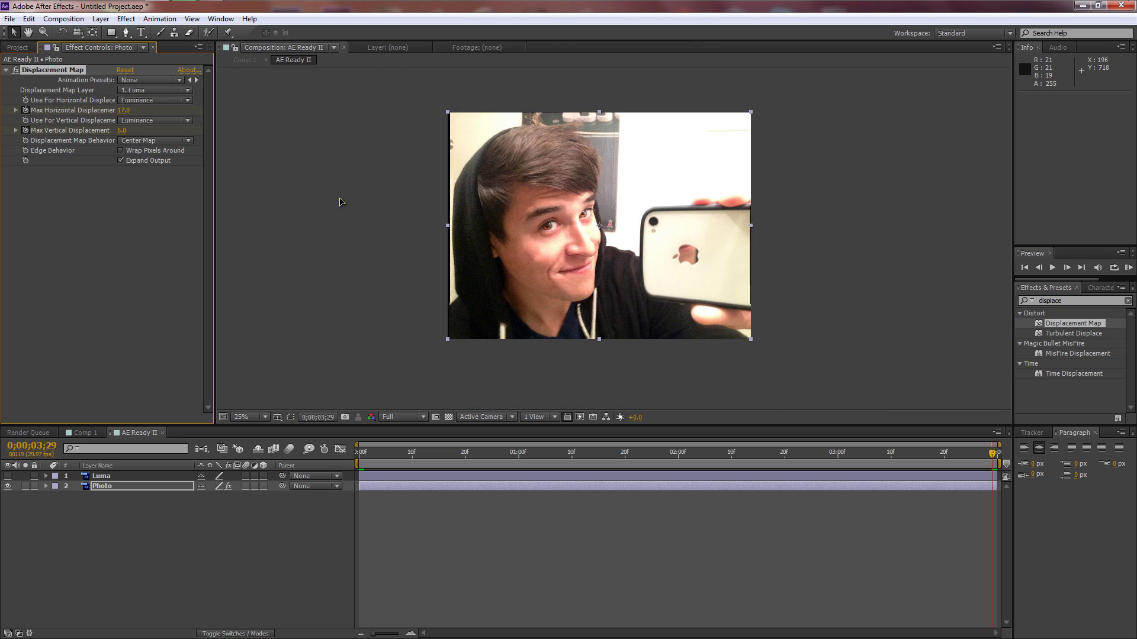
pyautogui.press('.')
pyautogui.click(675, 454)
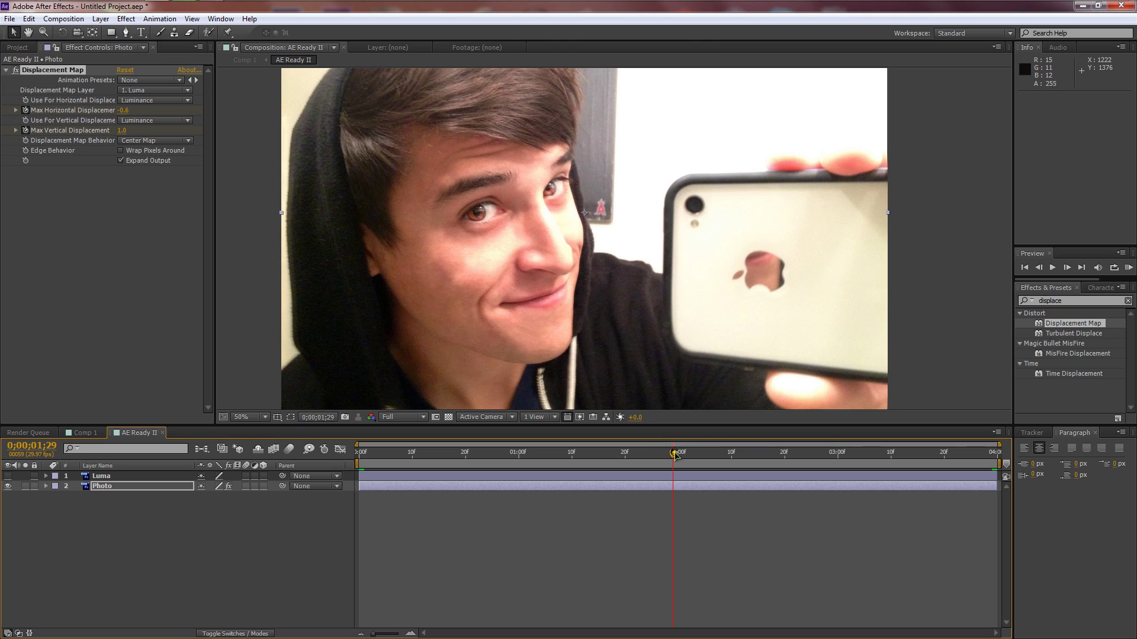
pyautogui.moveTo(675, 454); pyautogui.dragTo(1022, 464)
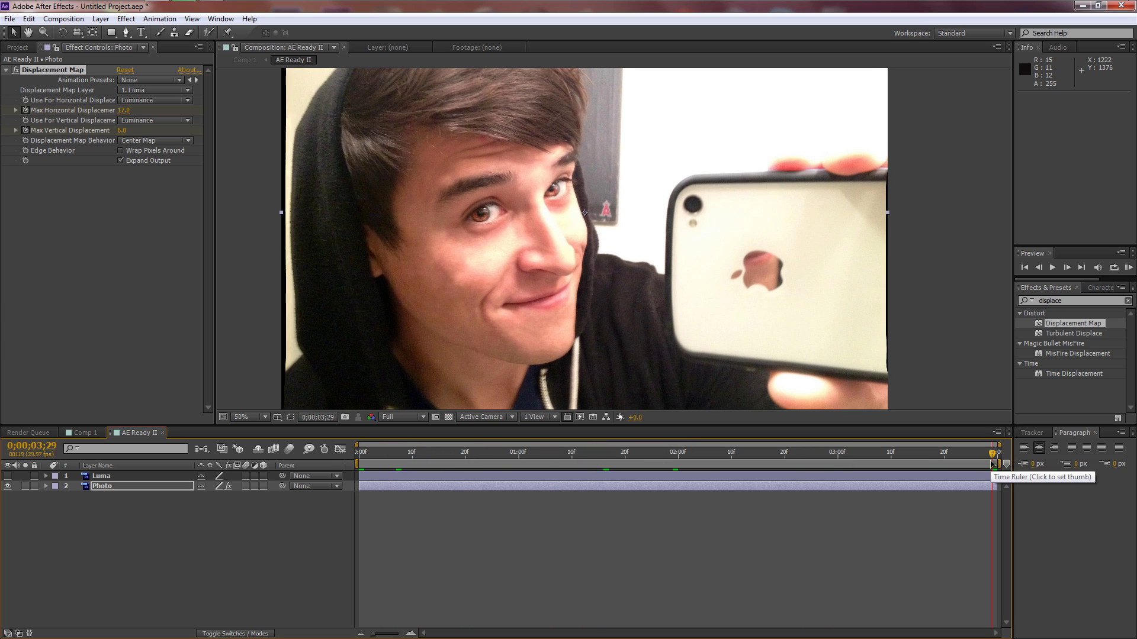
pyautogui.click(123, 111)
pyautogui.write('45')
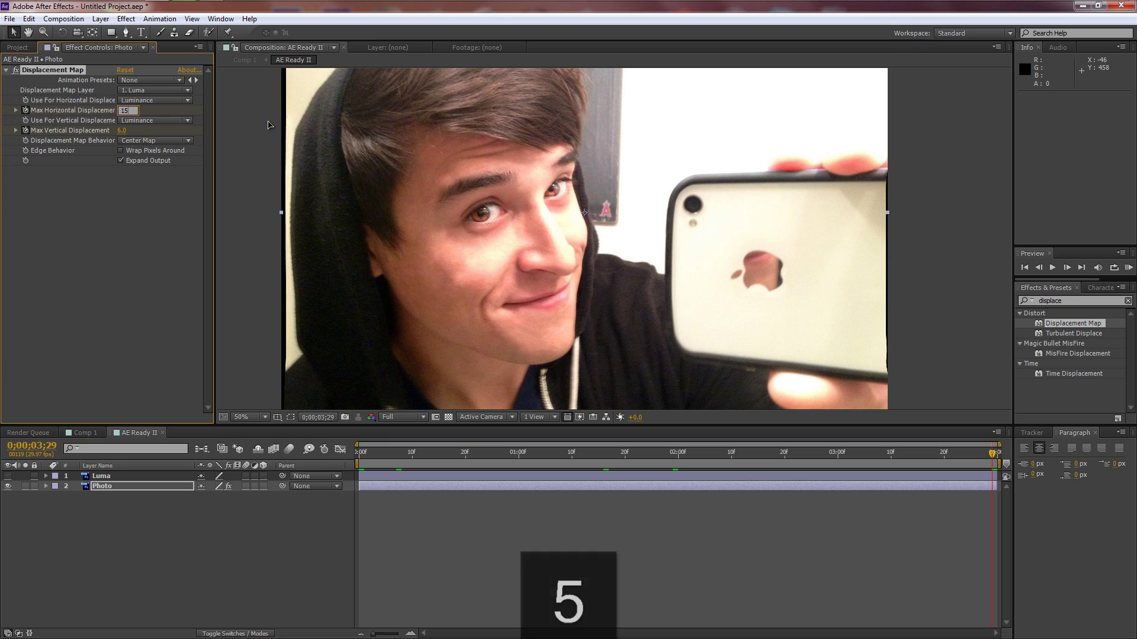
pyautogui.press('Return')
# - Restore horizontal displacement to 17, set vertical to 4, and return the playhead to 0
pyautogui.click(123, 111)
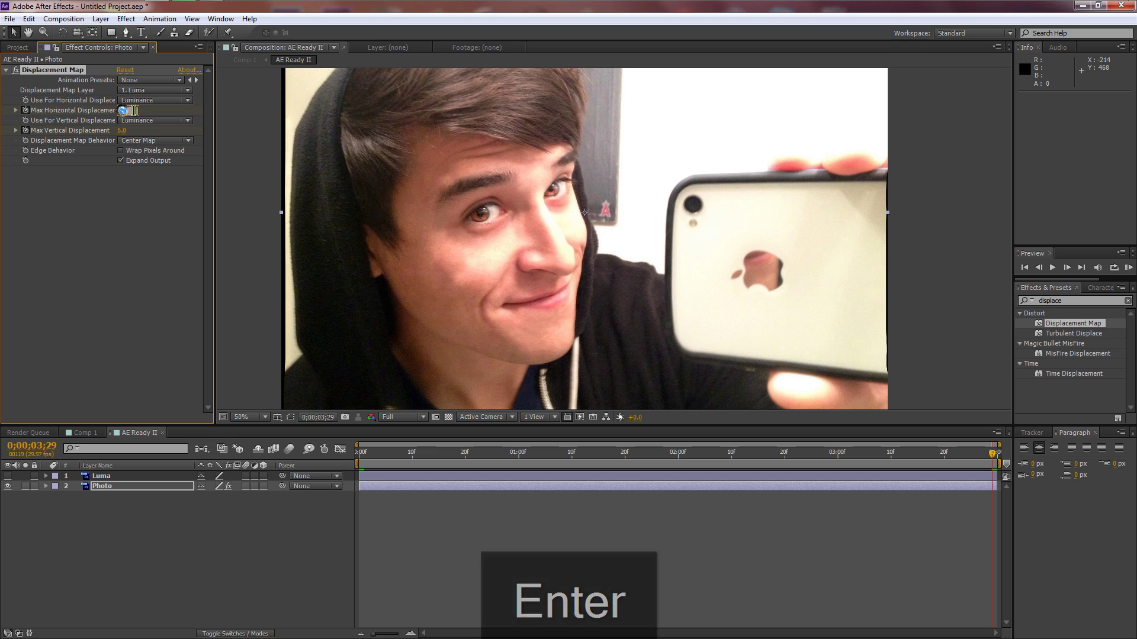
pyautogui.write('17')
pyautogui.press('Return')
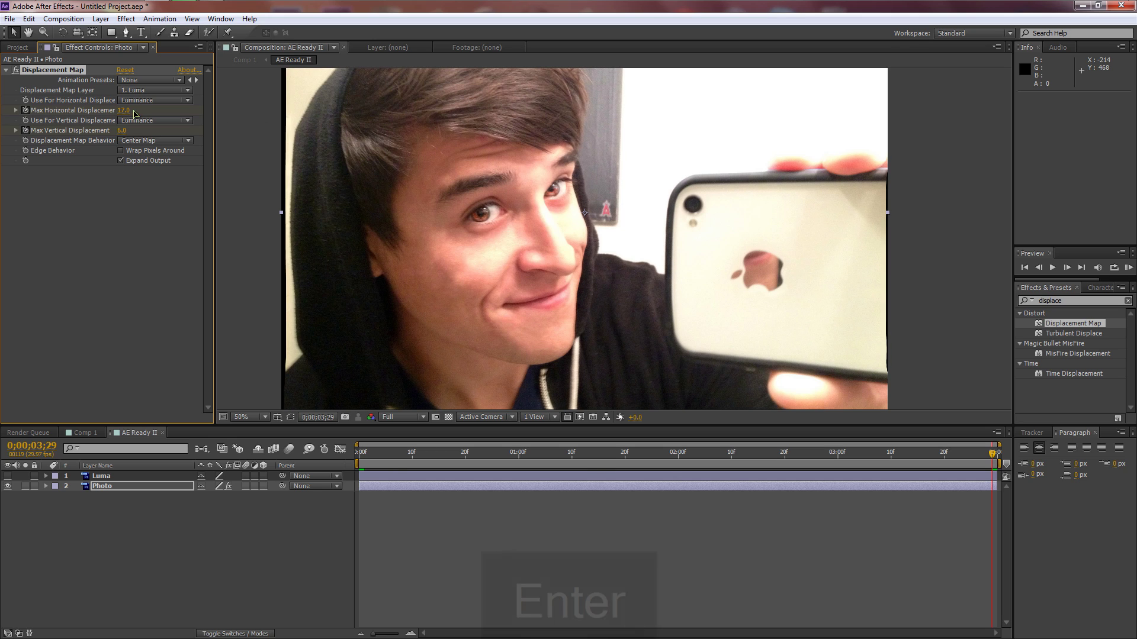
pyautogui.click(123, 130)
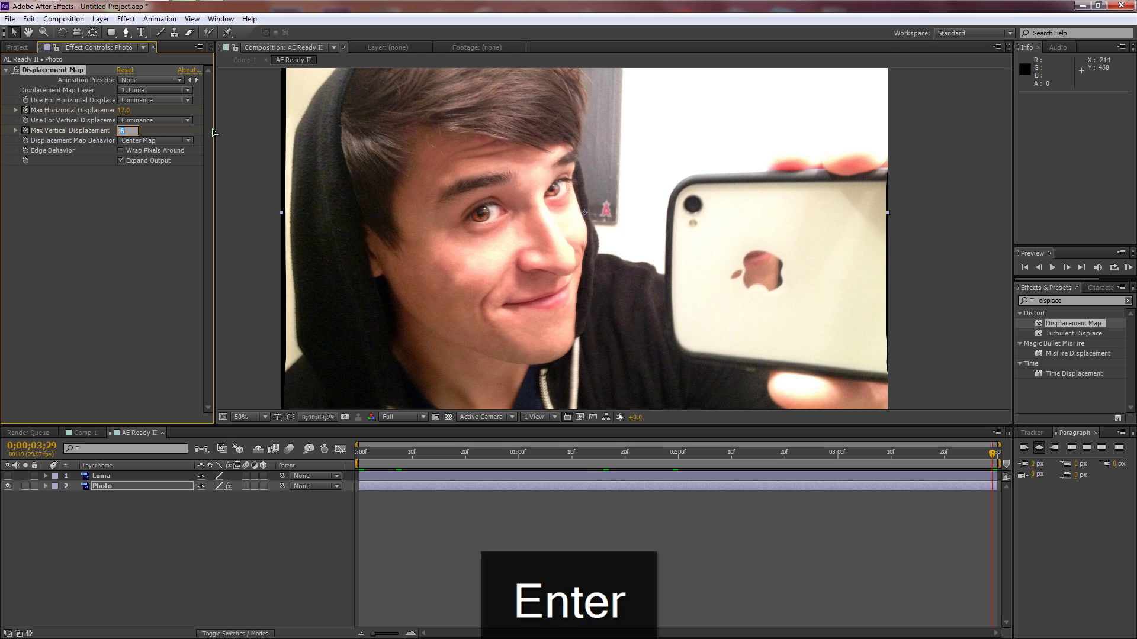
pyautogui.write('4')
pyautogui.press('Return')
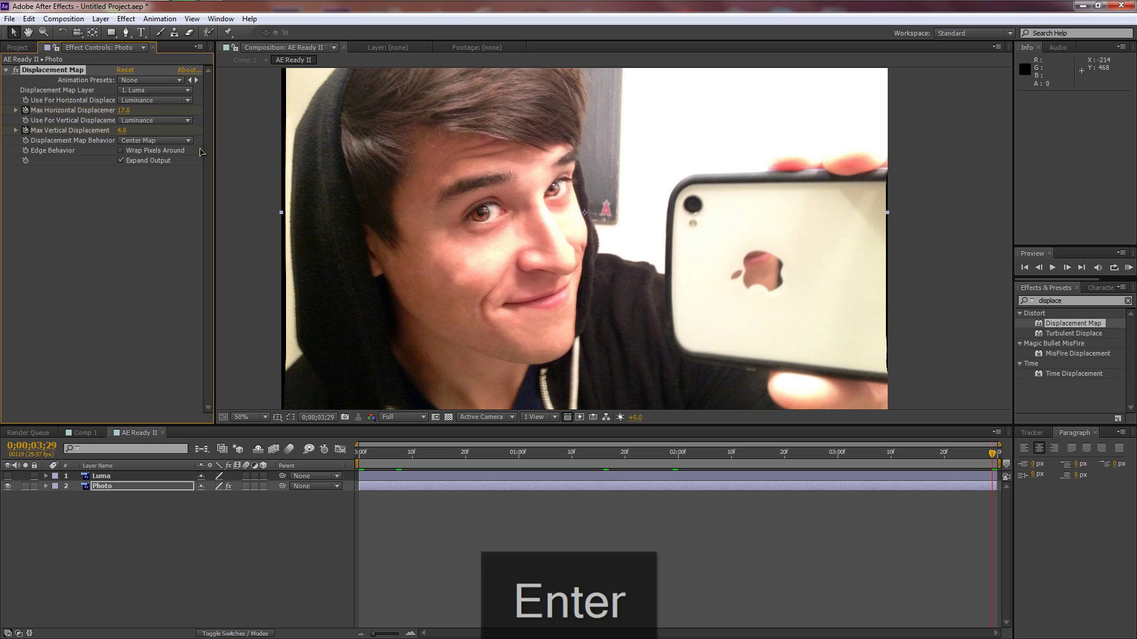
pyautogui.moveTo(655, 456); pyautogui.dragTo(345, 458)
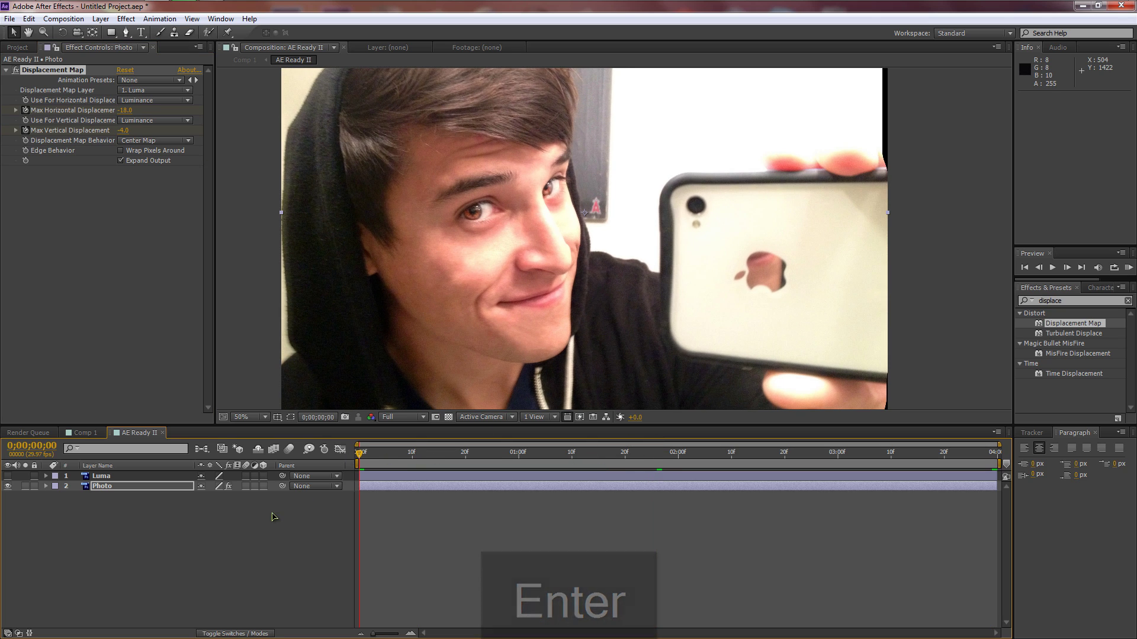
pyautogui.press('KP_0')
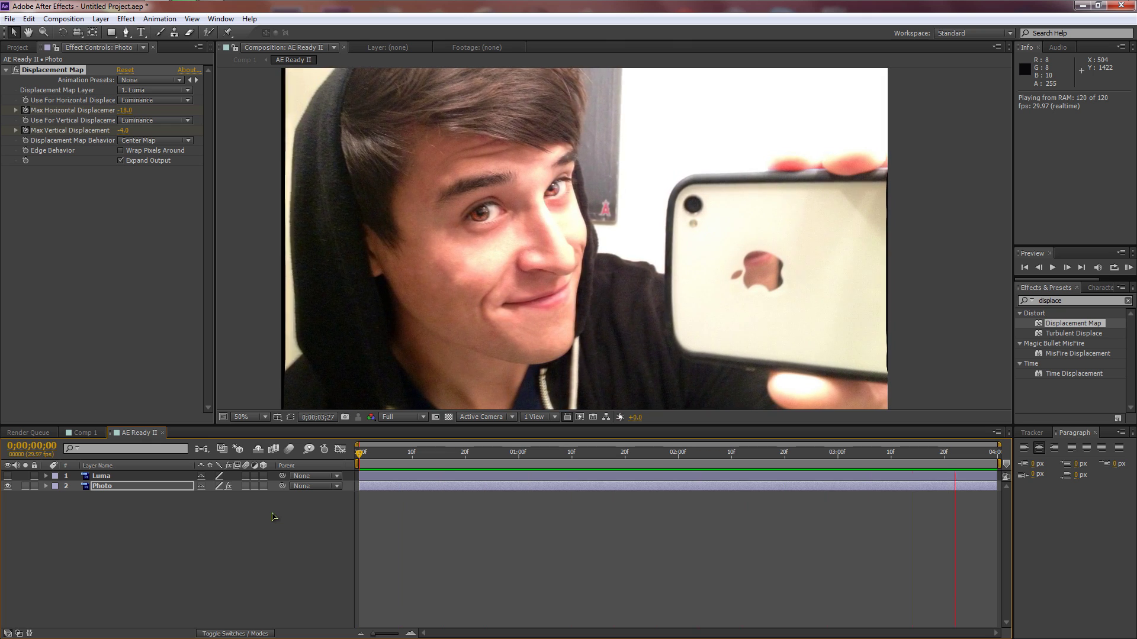
pyautogui.press('KP_0')
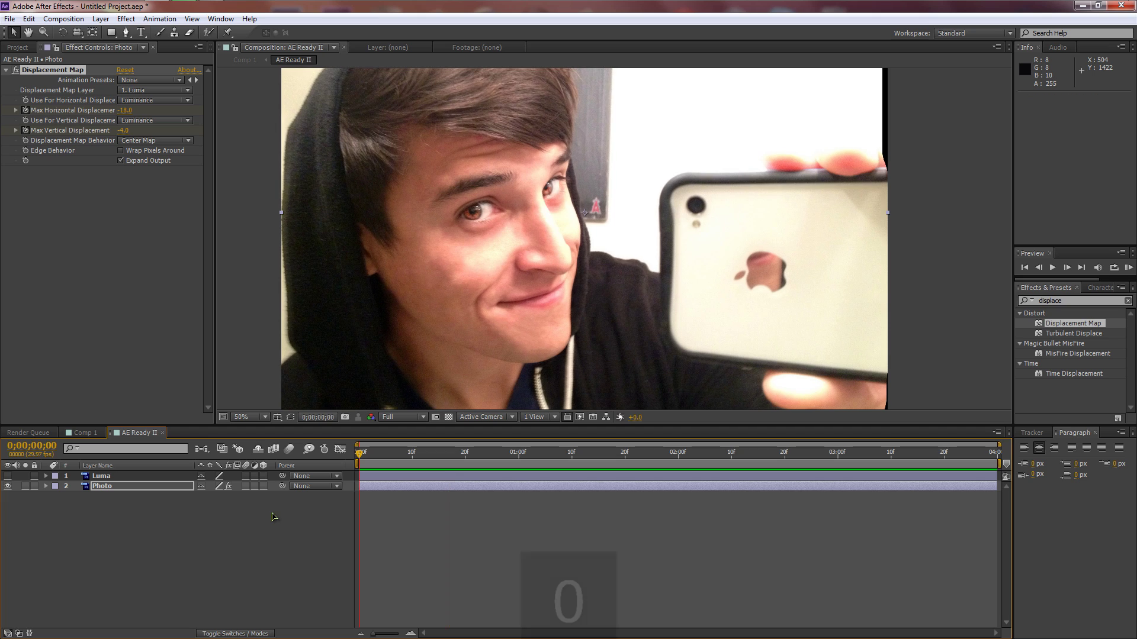
# - In Comp 1, turn on the 3D switch for the AE Ready II layer
pyautogui.click(80, 433)
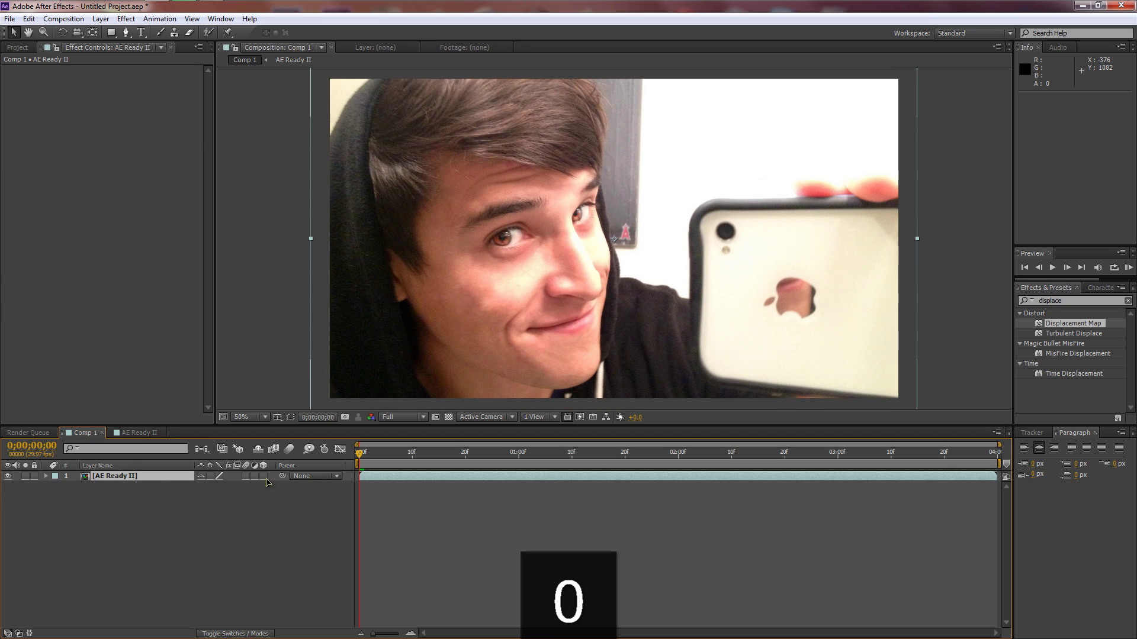
pyautogui.click(143, 480)
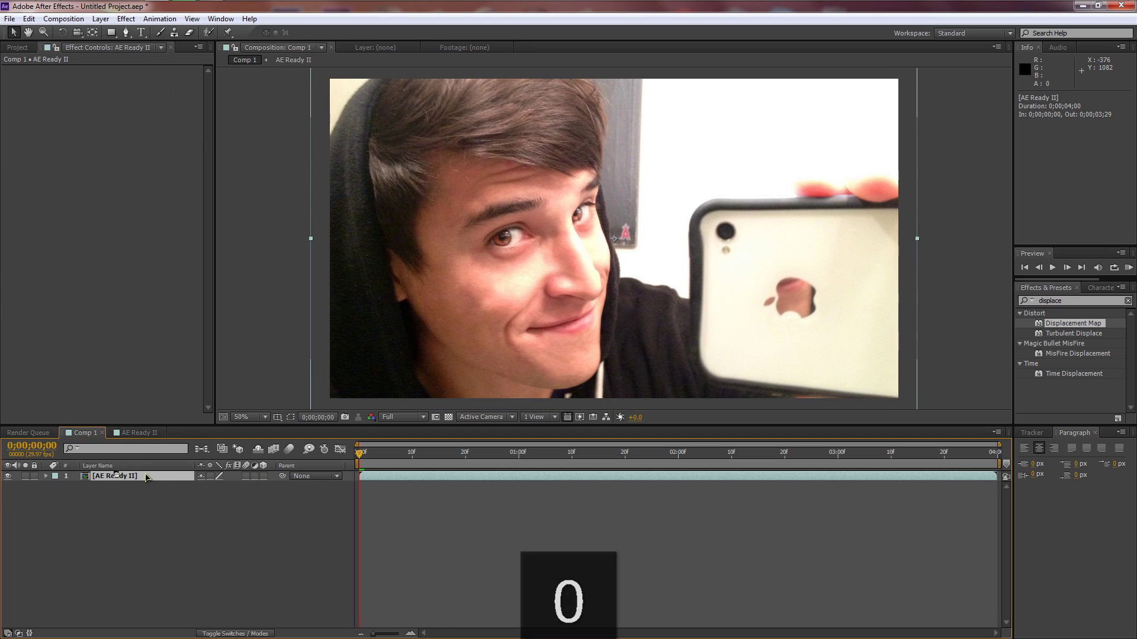
pyautogui.click(264, 477)
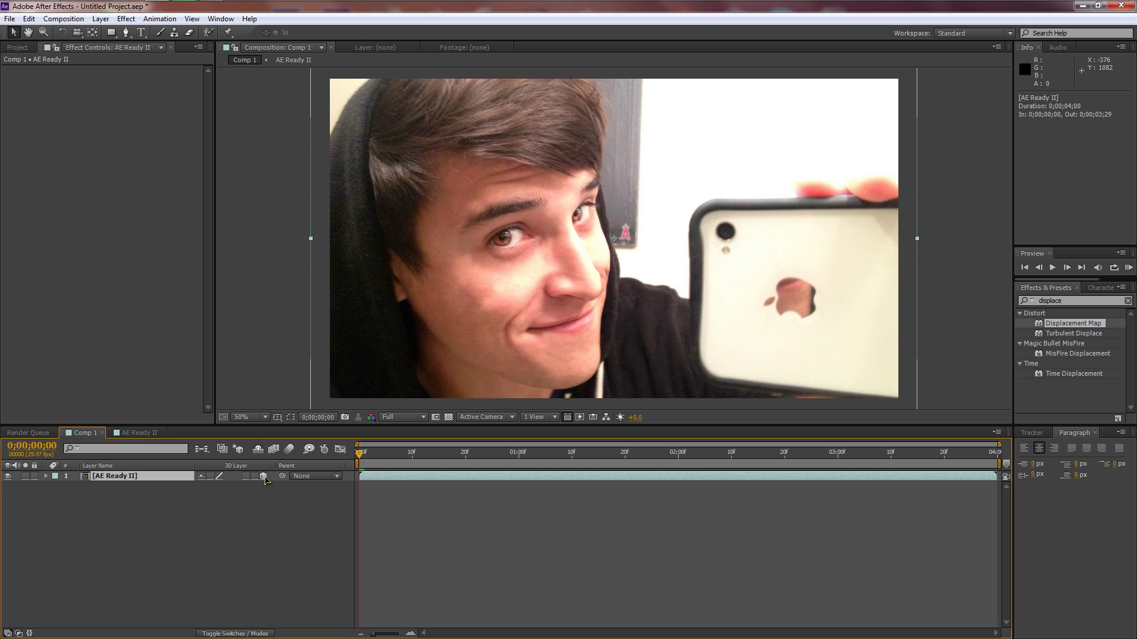
# - Add a new camera layer named Camera to Comp 1
pyautogui.rightClick(191, 507)
pyautogui.moveTo(259, 381)
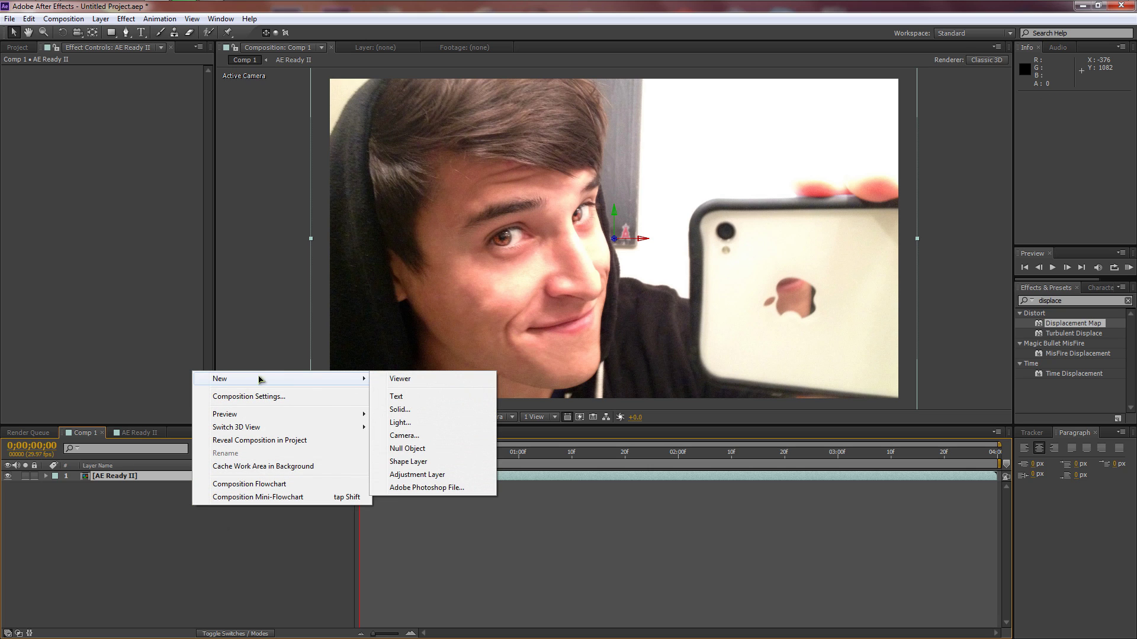
pyautogui.click(421, 437)
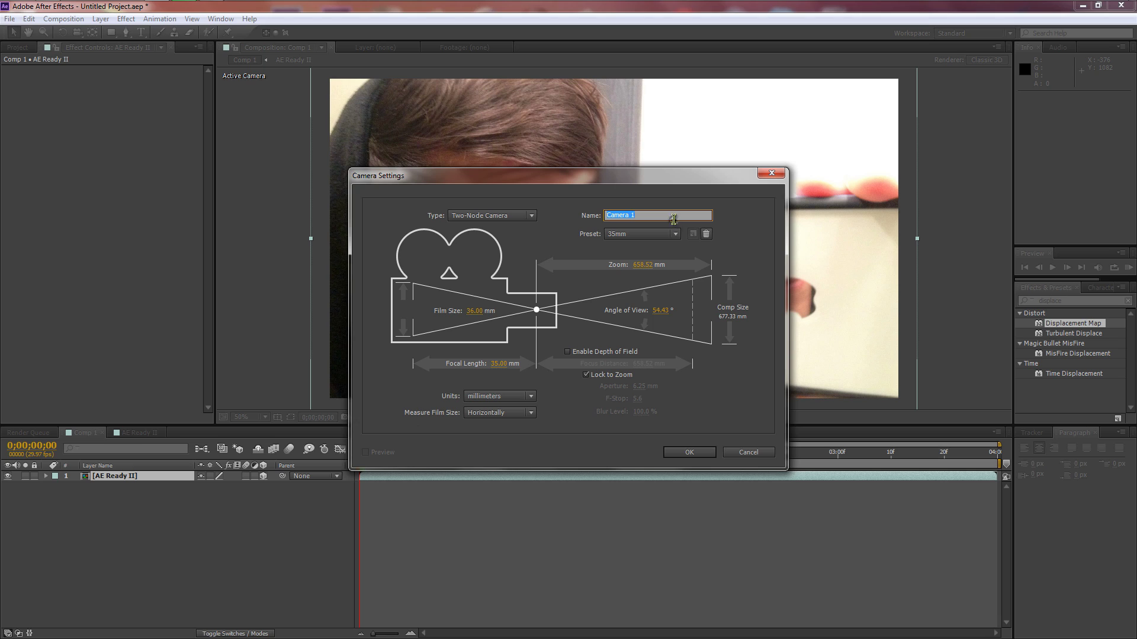
pyautogui.click(673, 220)
pyautogui.press('BackSpace')
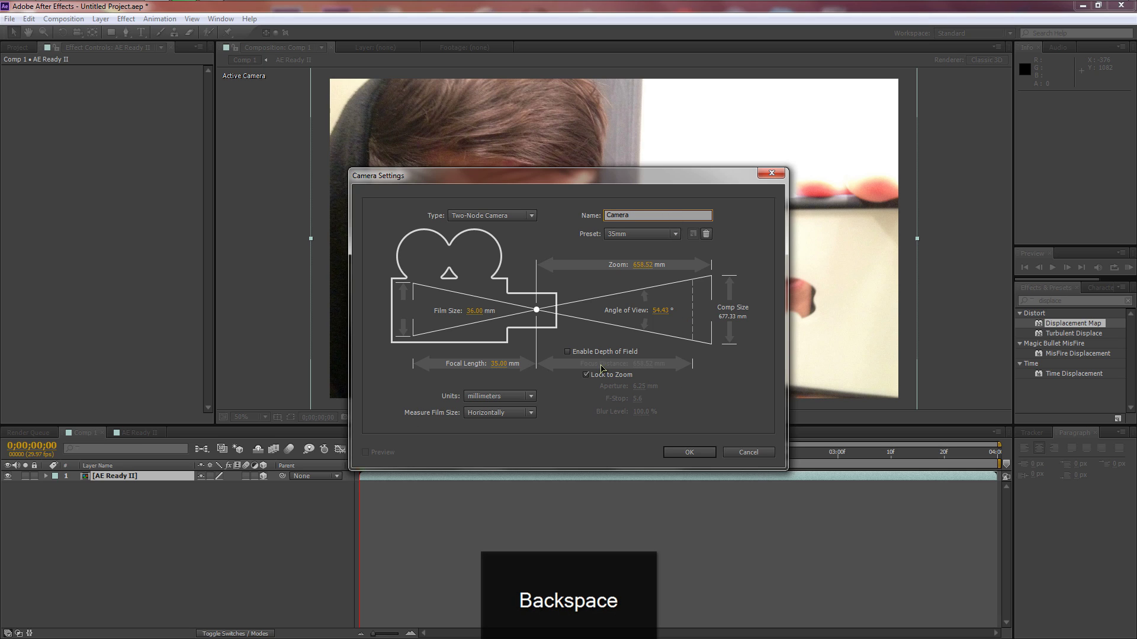
pyautogui.click(688, 452)
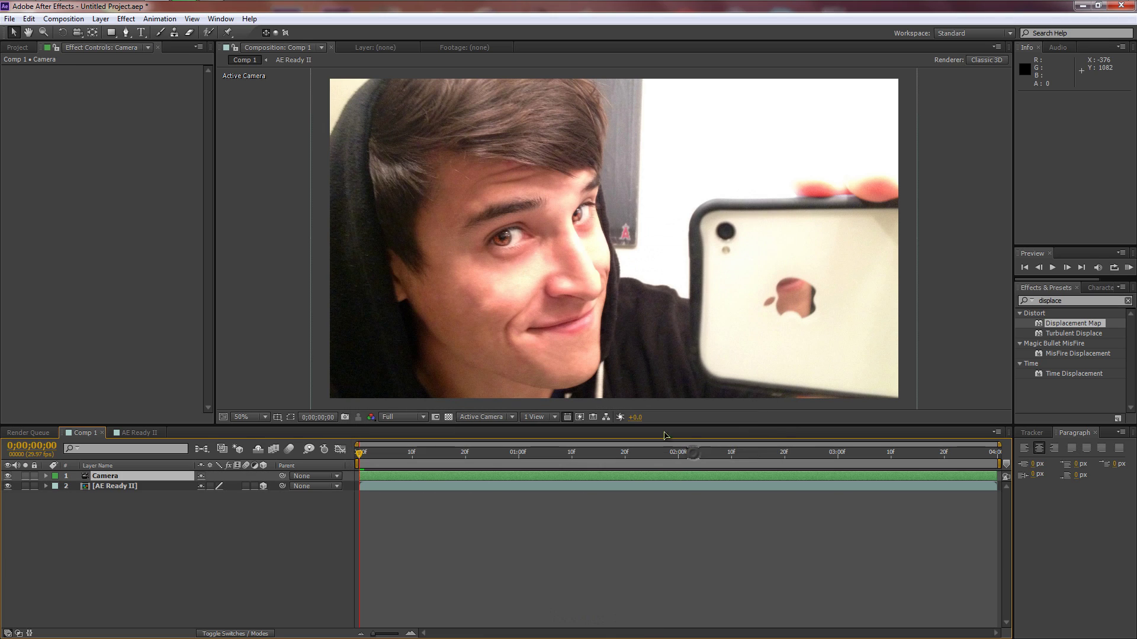
# - Expand the Camera's Transform and Camera Options and raise its Zoom slightly
pyautogui.click(45, 476)
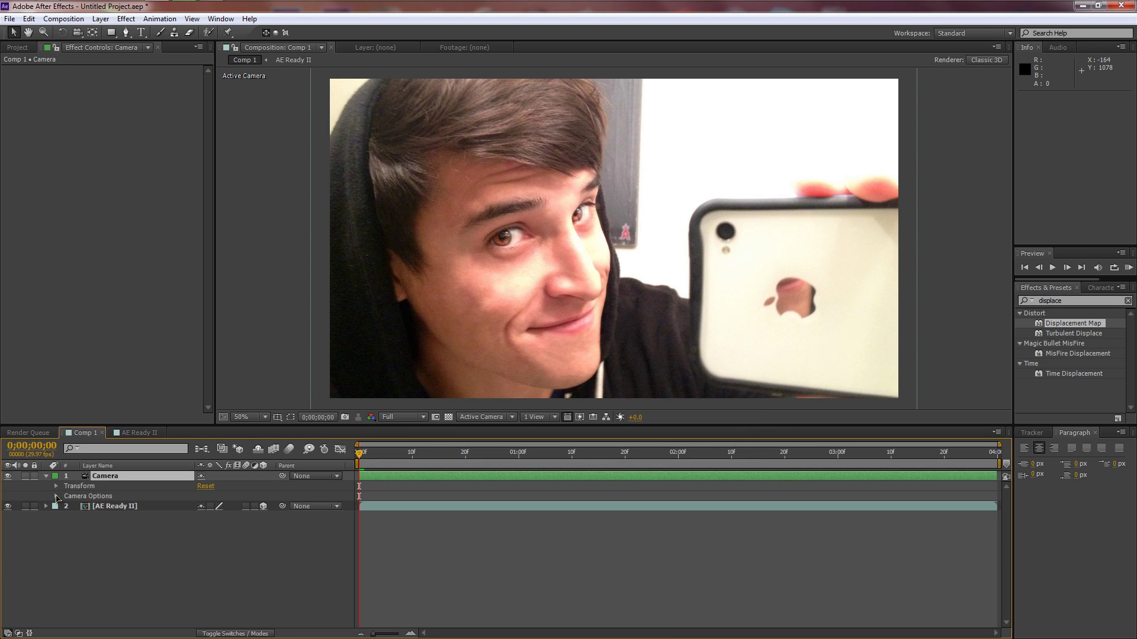
pyautogui.click(56, 487)
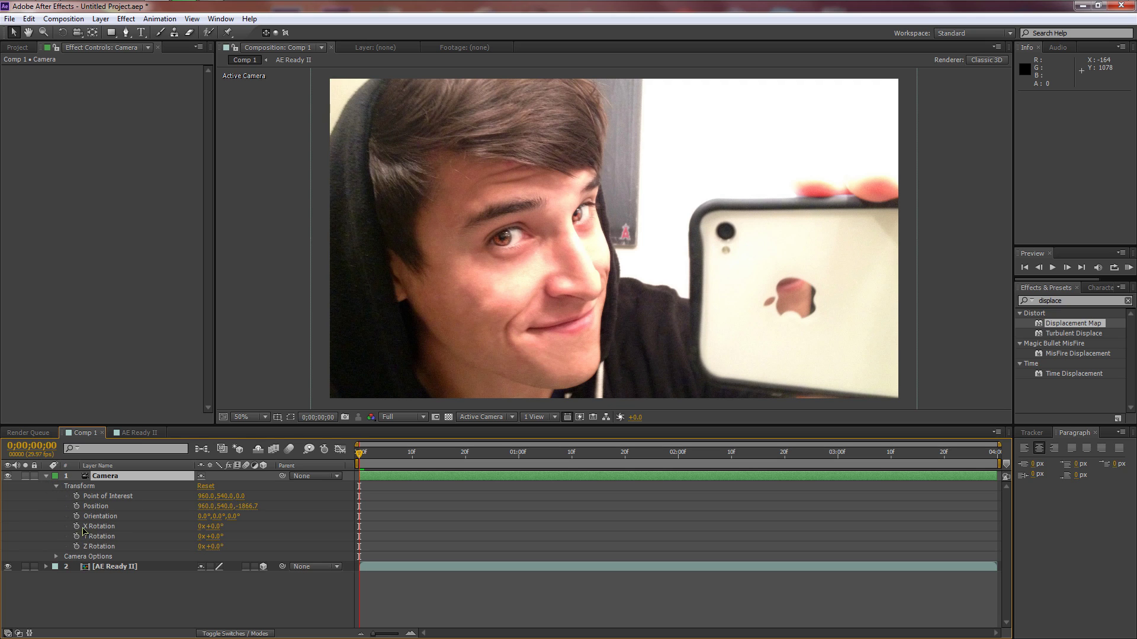
pyautogui.click(57, 555)
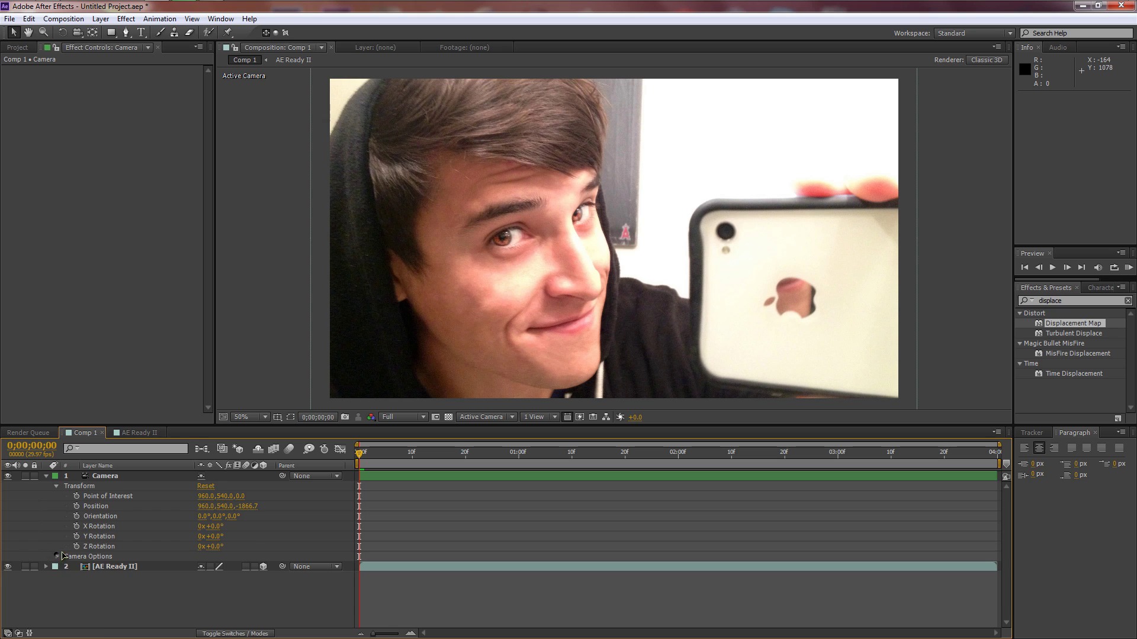
pyautogui.moveTo(200, 503)
pyautogui.mouseDown()
pyautogui.moveTo(237, 504)
pyautogui.moveTo(213, 505)
pyautogui.mouseUp()
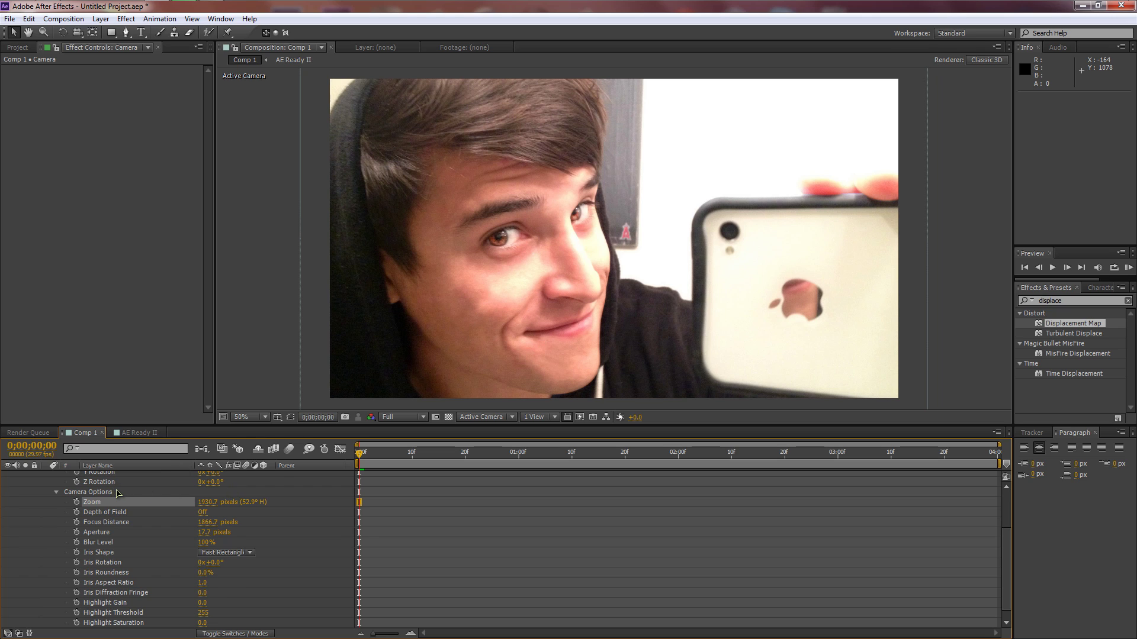
# - Keyframe the camera's Point of Interest and Position at the start, aimed left of centre
pyautogui.scroll(3, 117, 493)
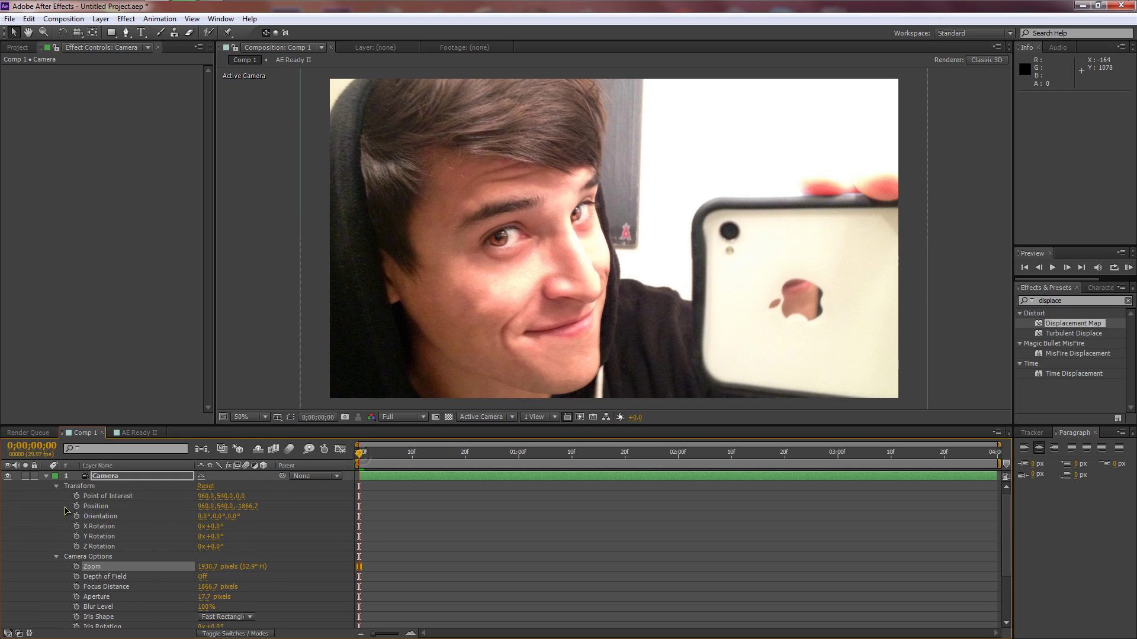
pyautogui.click(76, 497)
pyautogui.click(76, 506)
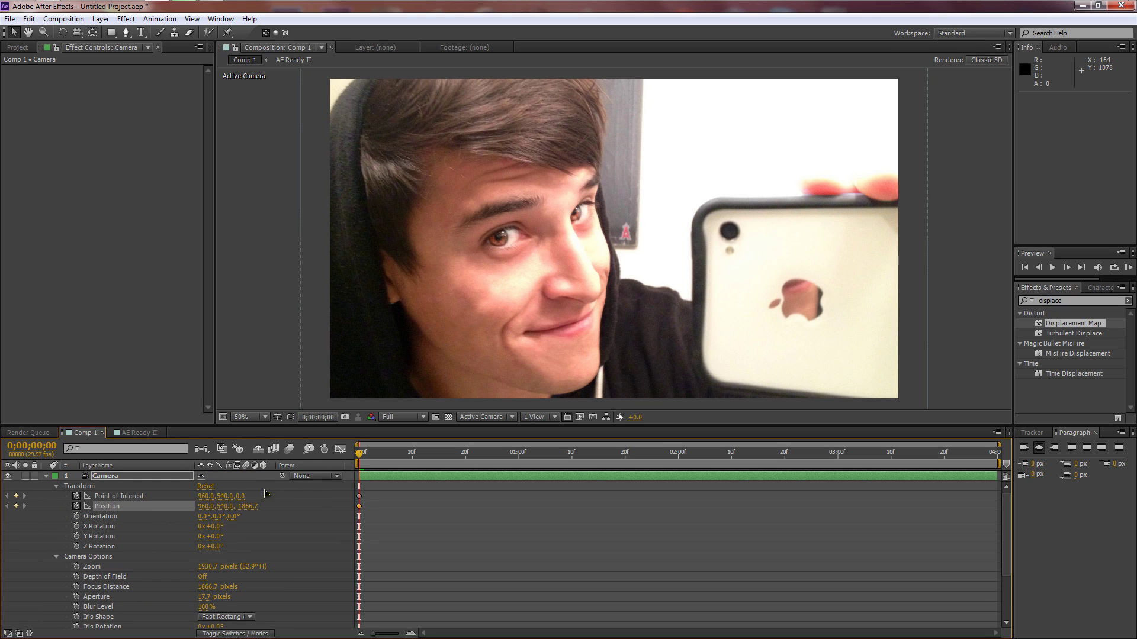
pyautogui.moveTo(204, 497); pyautogui.dragTo(188, 505)
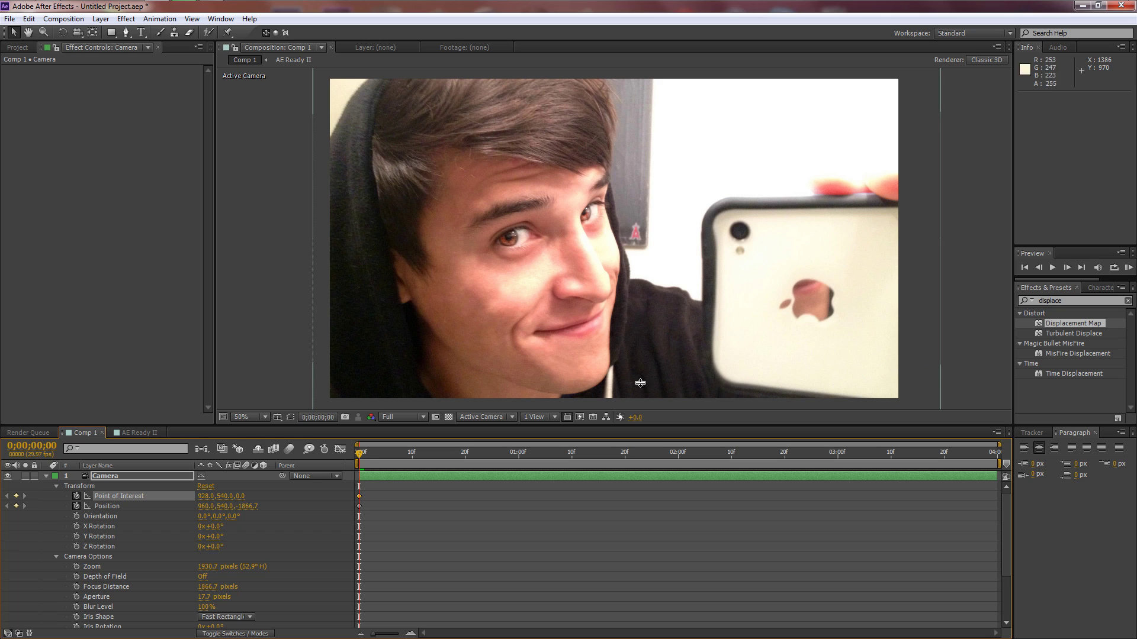
pyautogui.moveTo(203, 498)
pyautogui.mouseDown()
pyautogui.moveTo(191, 511)
pyautogui.moveTo(229, 514)
pyautogui.moveTo(215, 513)
pyautogui.mouseUp()
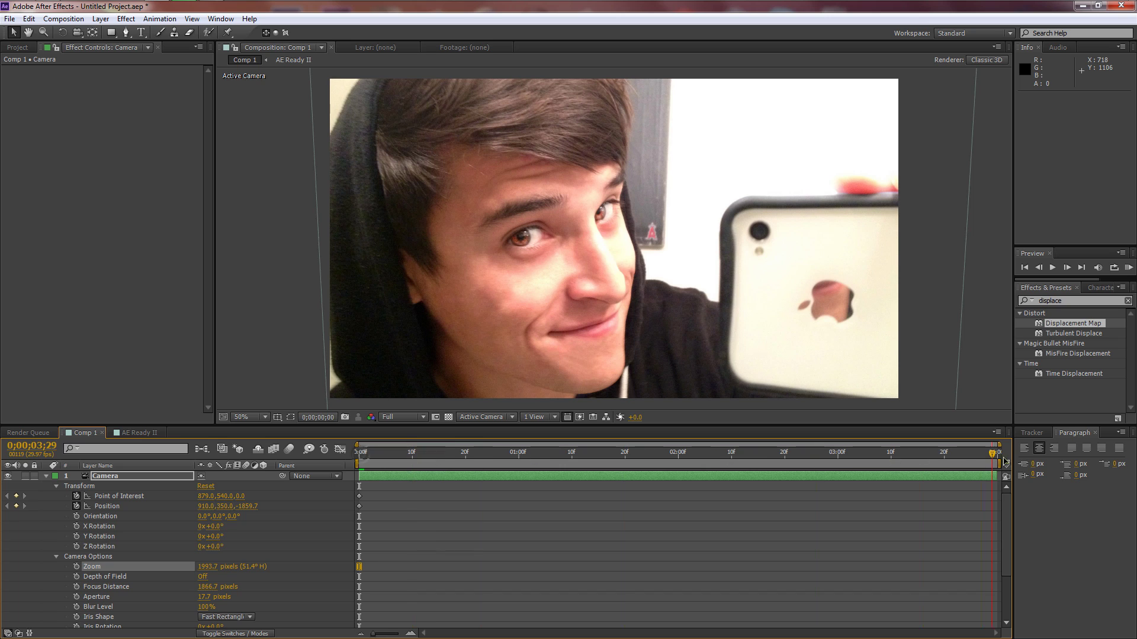
pyautogui.press('End')
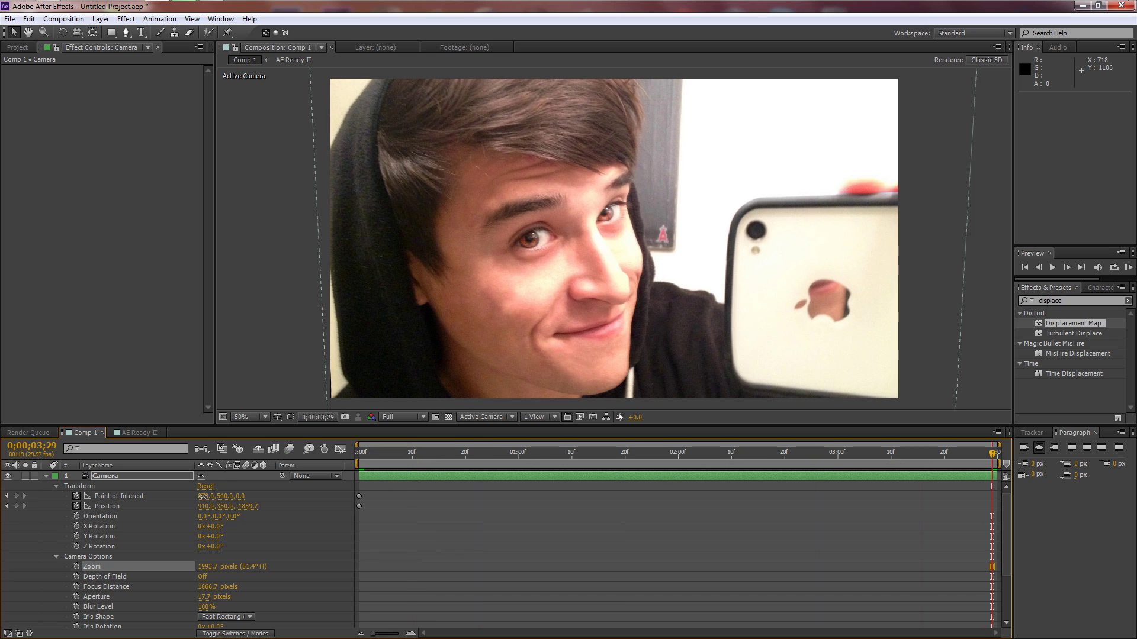
# - At the last frame, re-aim the camera rightward, then RAM-preview the drift with numpad 0
pyautogui.moveTo(203, 496); pyautogui.dragTo(289, 490)
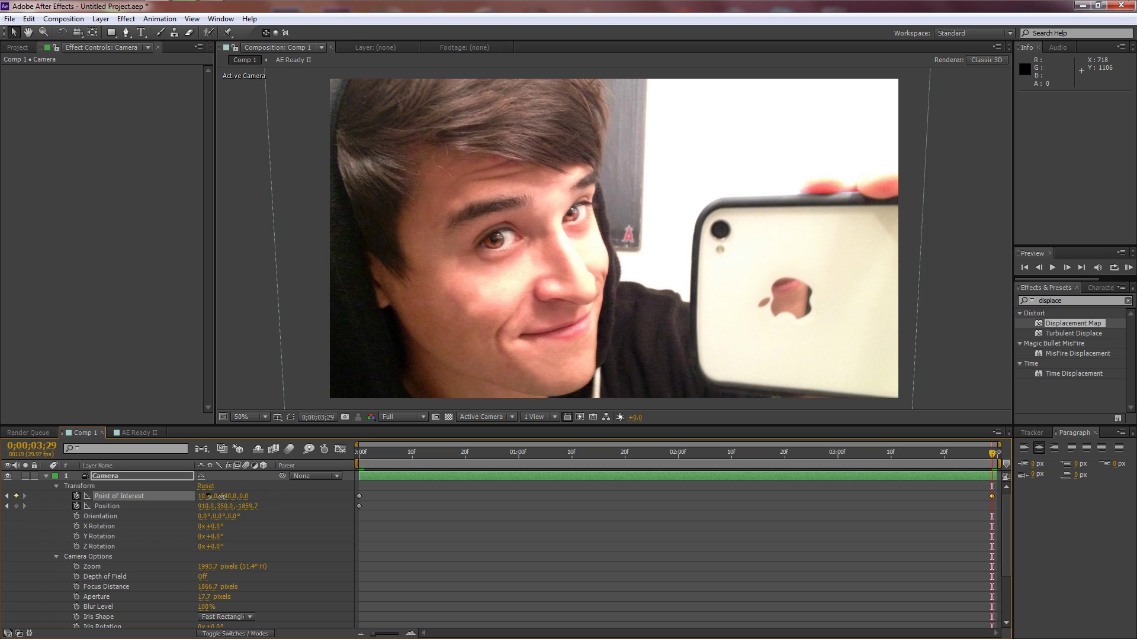
pyautogui.moveTo(209, 498); pyautogui.dragTo(239, 509)
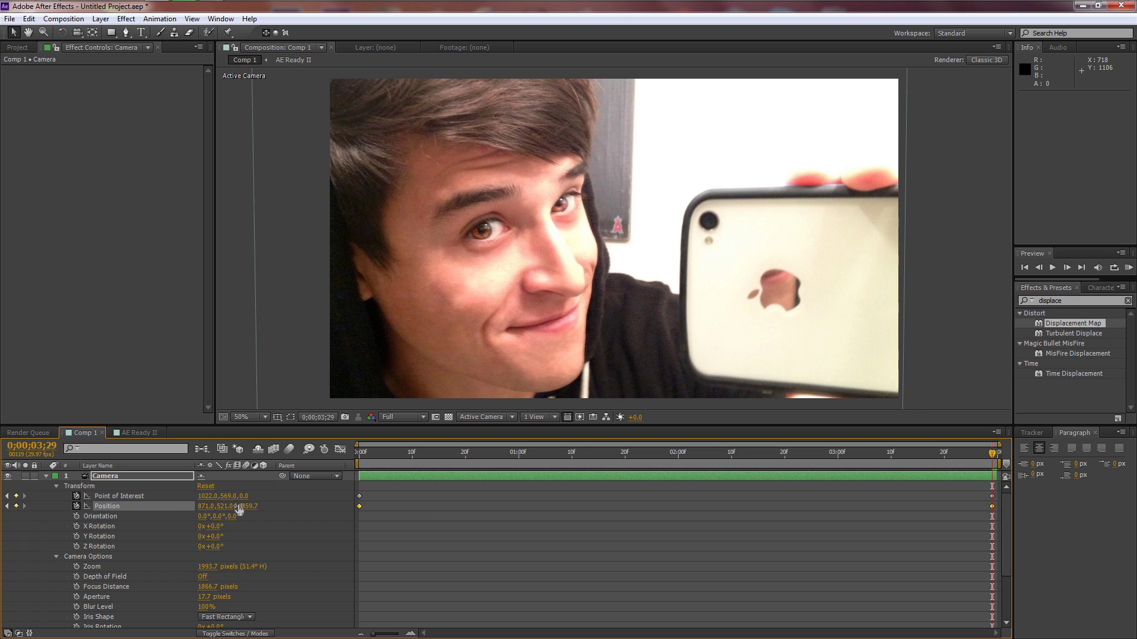
pyautogui.press('KP_0')
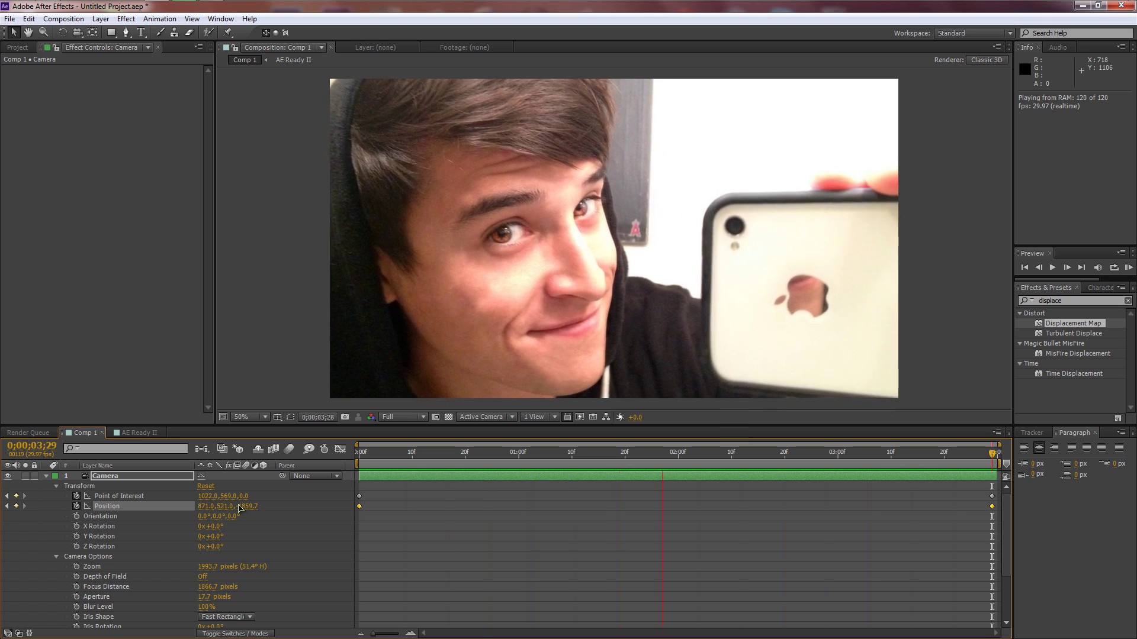
pyautogui.press('KP_0')
# - In AE Ready II, change the final Max Horizontal Displacement to 14 and Max Vertical to 6
pyautogui.click(147, 433)
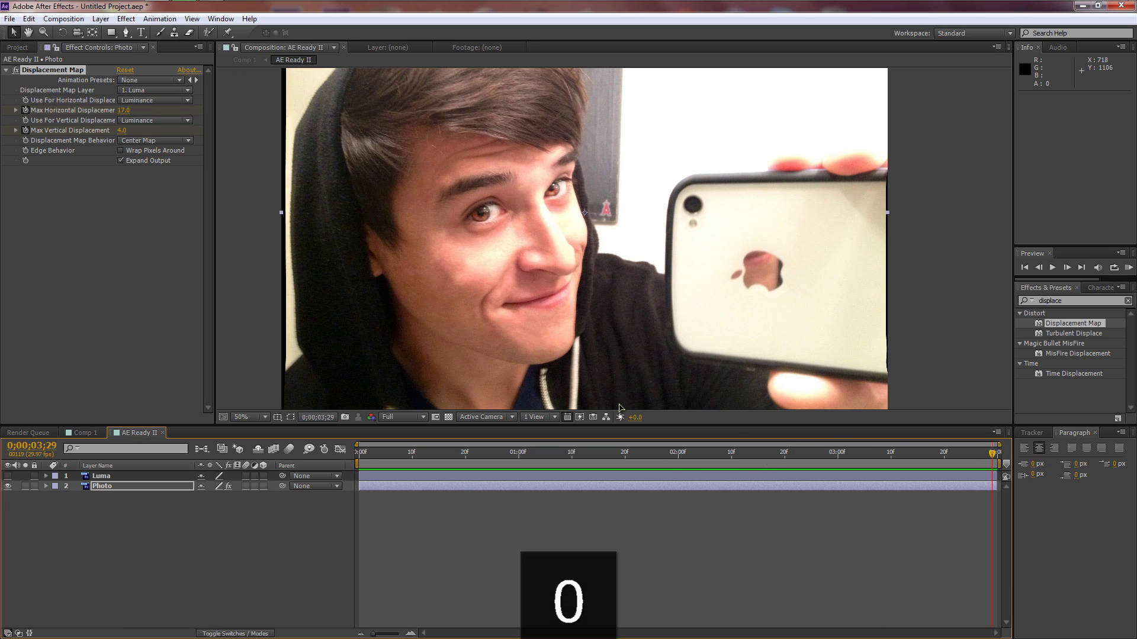
pyautogui.press('.')
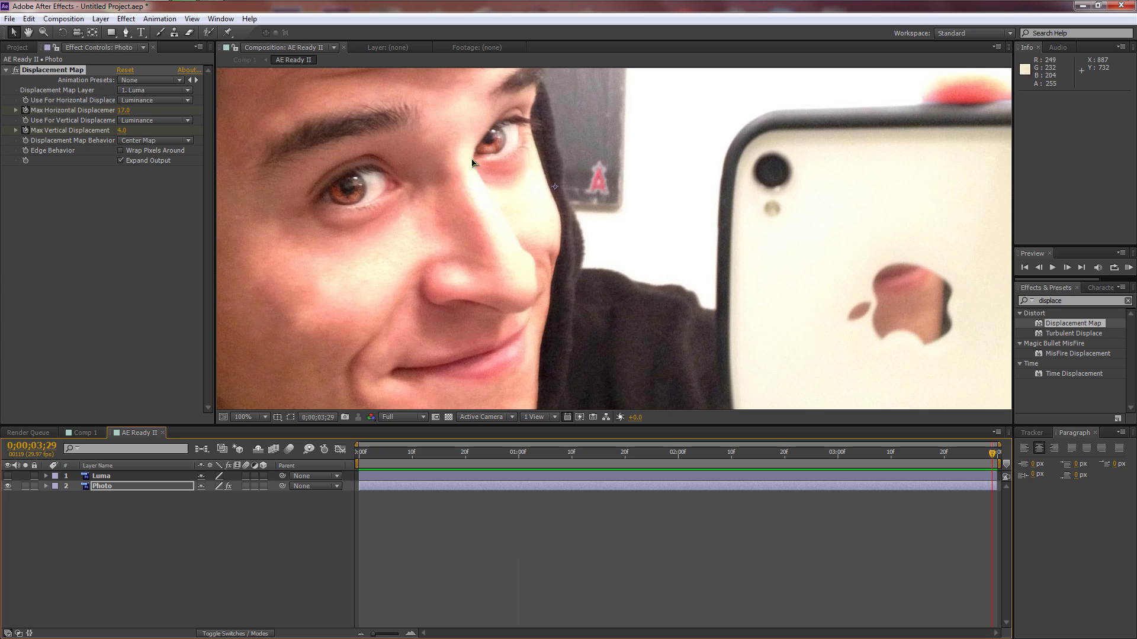
pyautogui.click(124, 131)
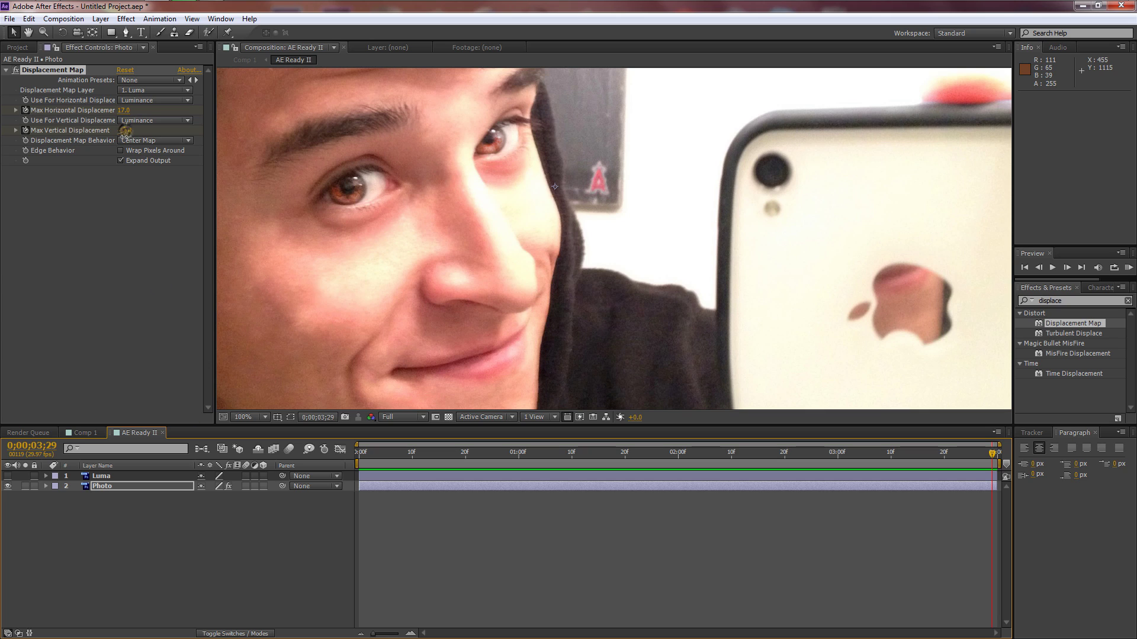
pyautogui.click(131, 141)
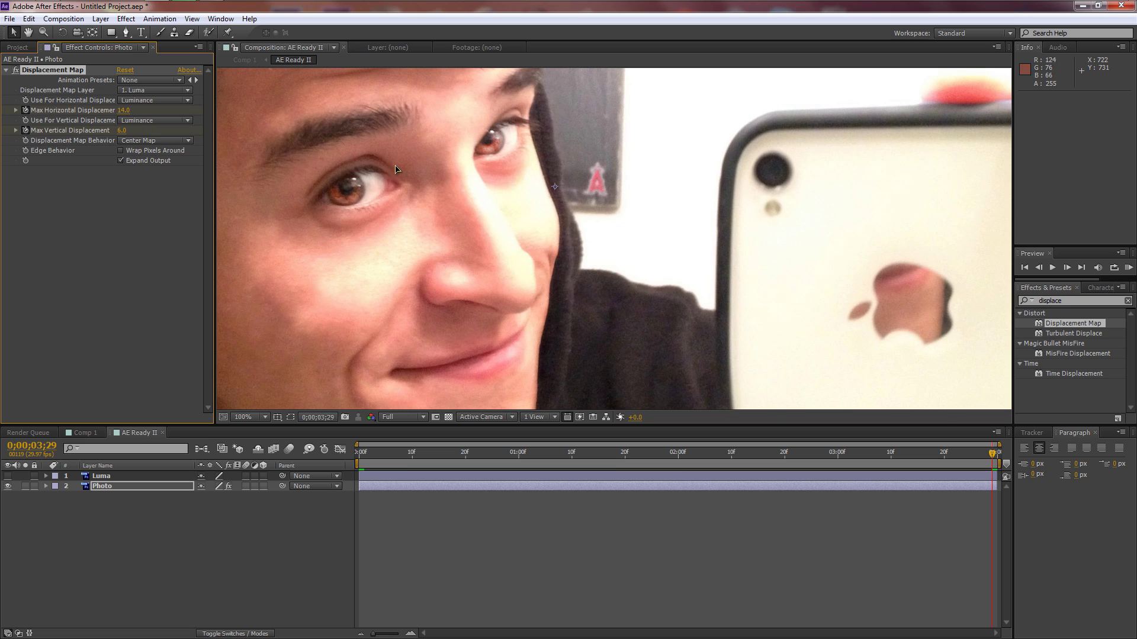
pyautogui.press(',')
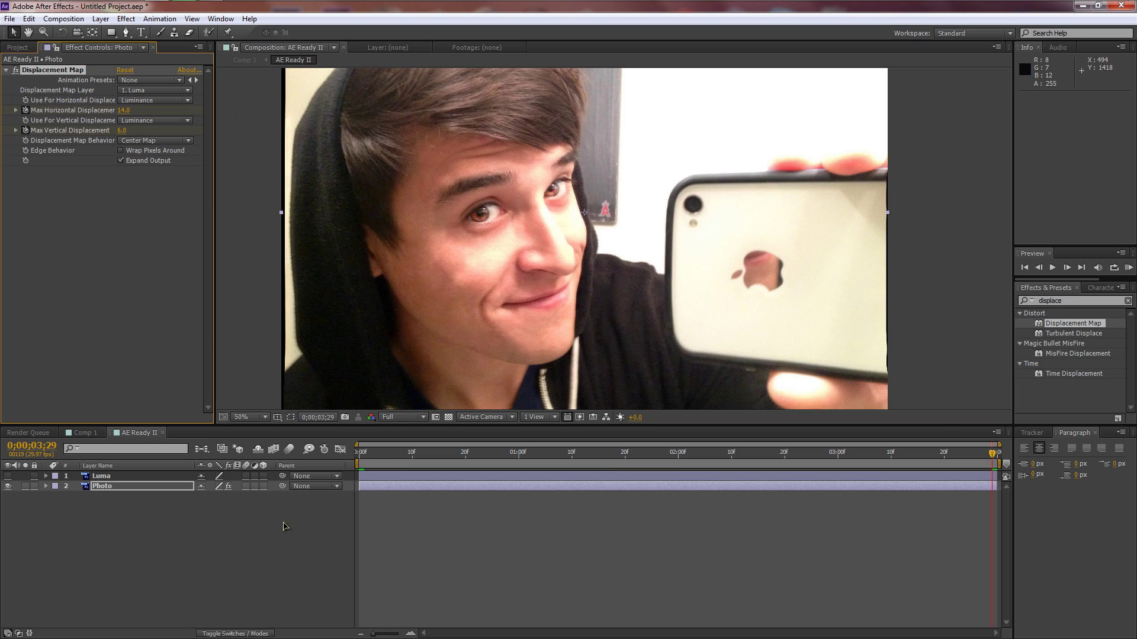
pyautogui.click(83, 433)
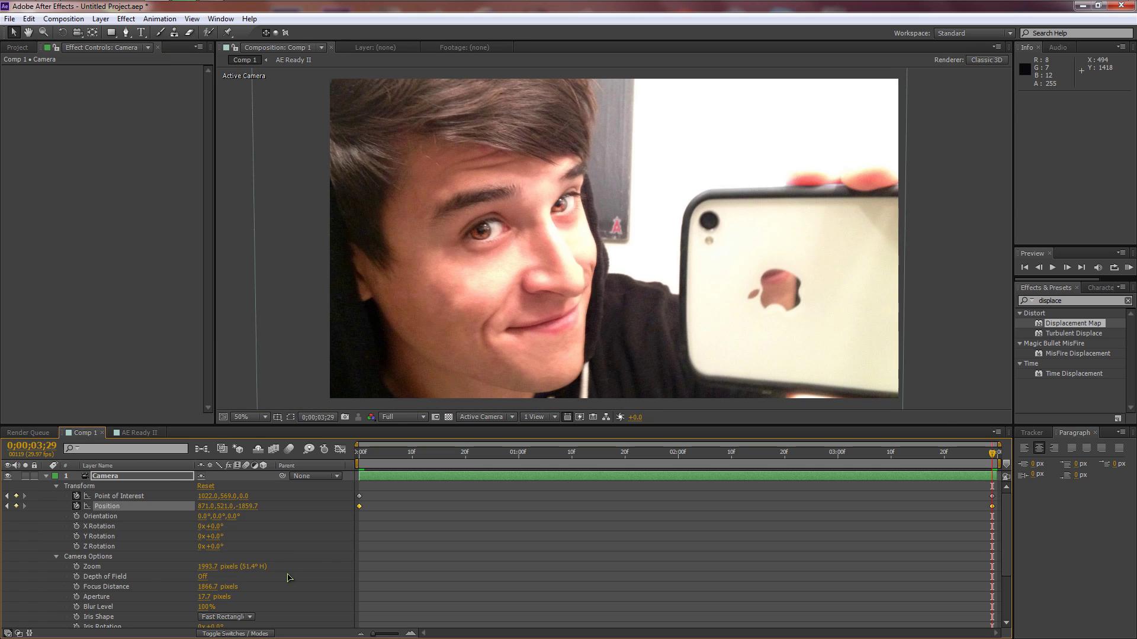
# - RAM-preview Comp 1's camera drift, then collapse the Camera layer's properties
pyautogui.press('KP_0')
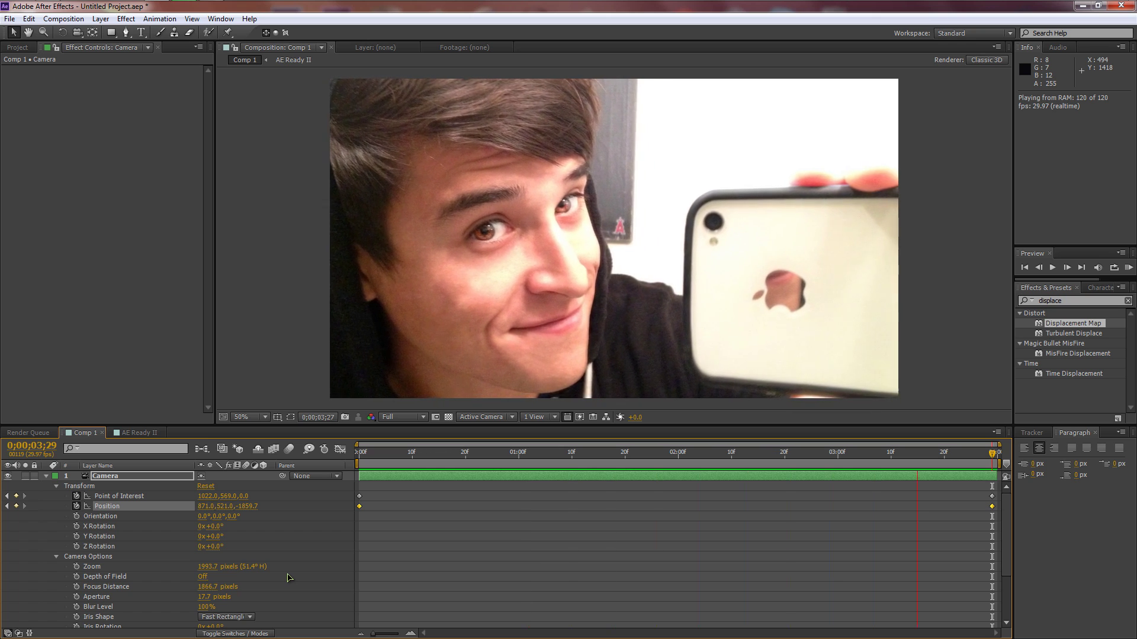
pyautogui.press('KP_0')
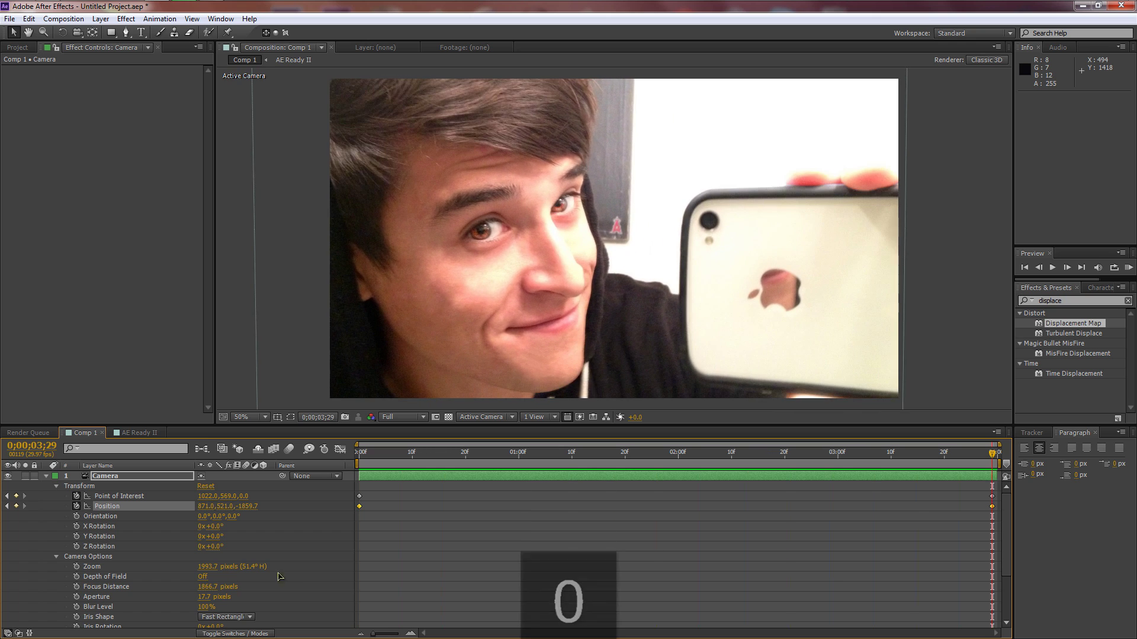
pyautogui.click(46, 478)
pyautogui.rightClick(85, 526)
pyautogui.click(104, 537)
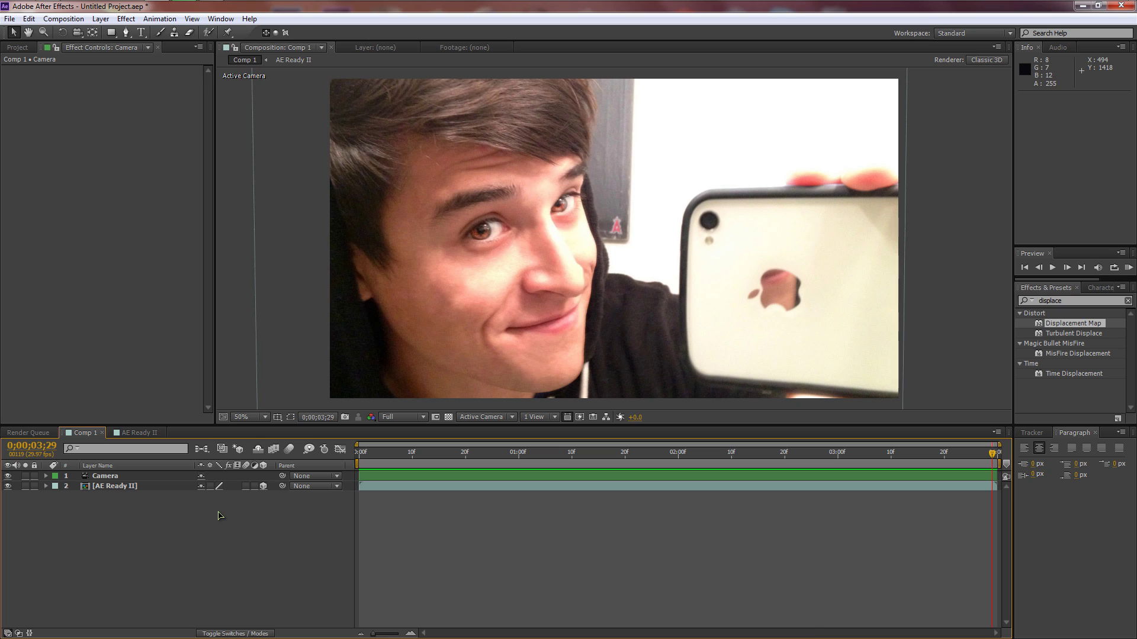
# - Add an adjustment layer and rename it CC
pyautogui.hotkey('ctrl', 'alt', 'y')
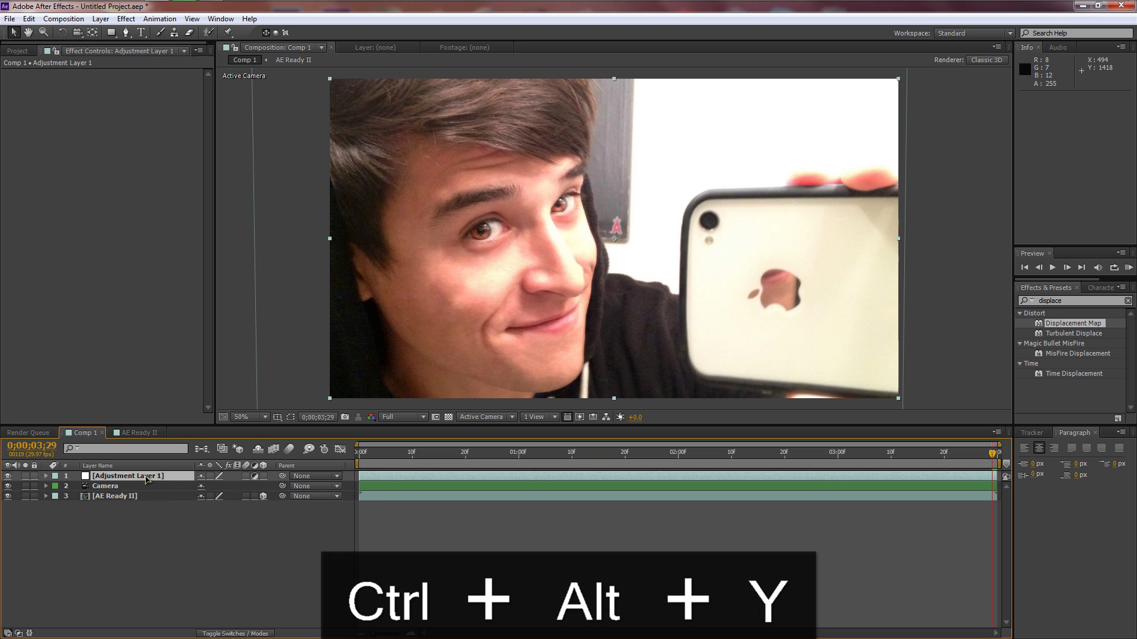
pyautogui.press('Return')
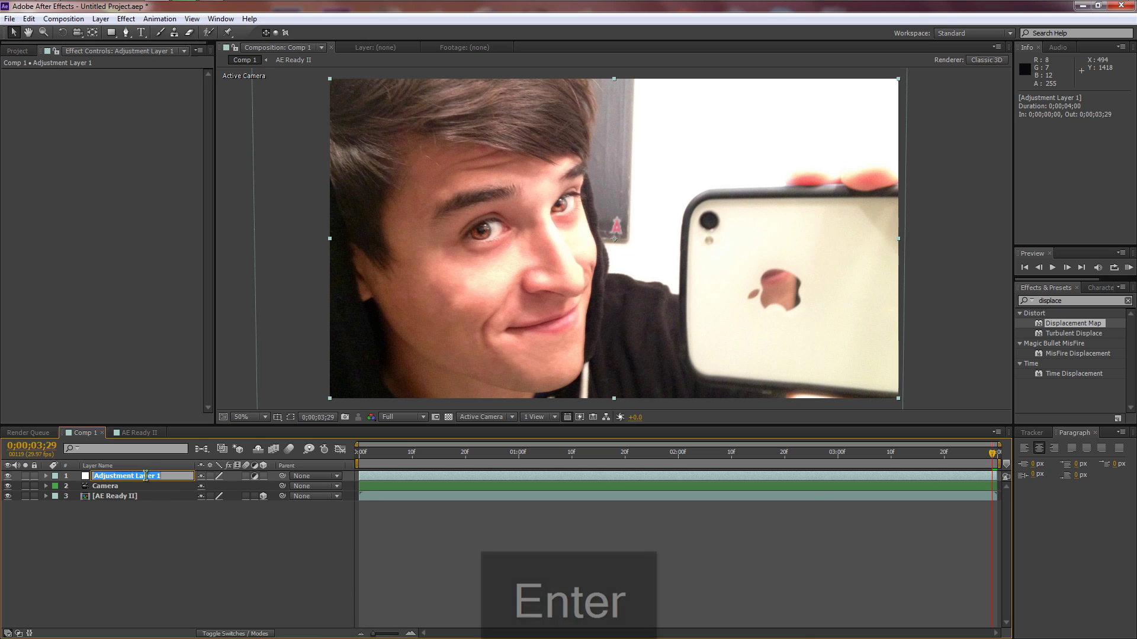
pyautogui.write('CC')
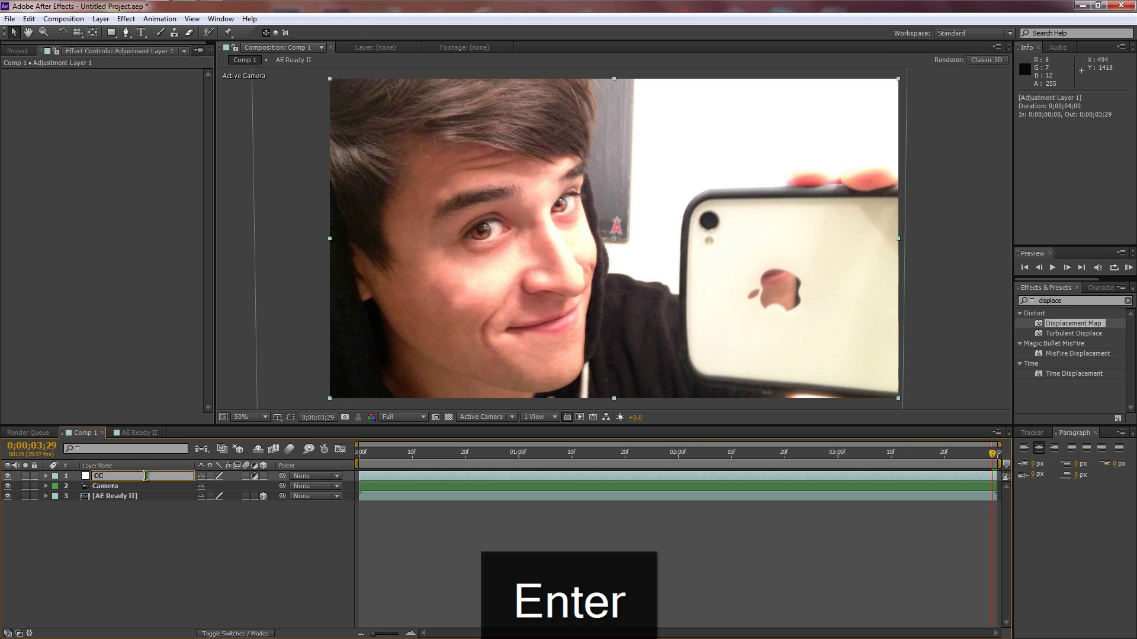
pyautogui.click(140, 527)
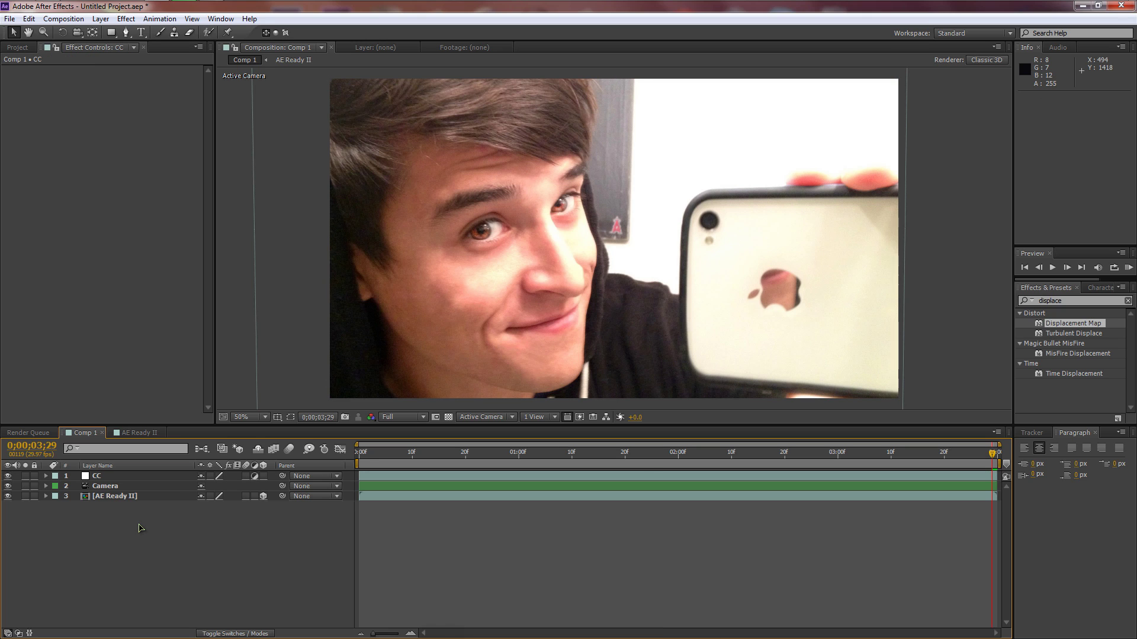
# - Create a new solid layer named 'Flare Yo Nugget'
pyautogui.hotkey('ctrl', 'y')
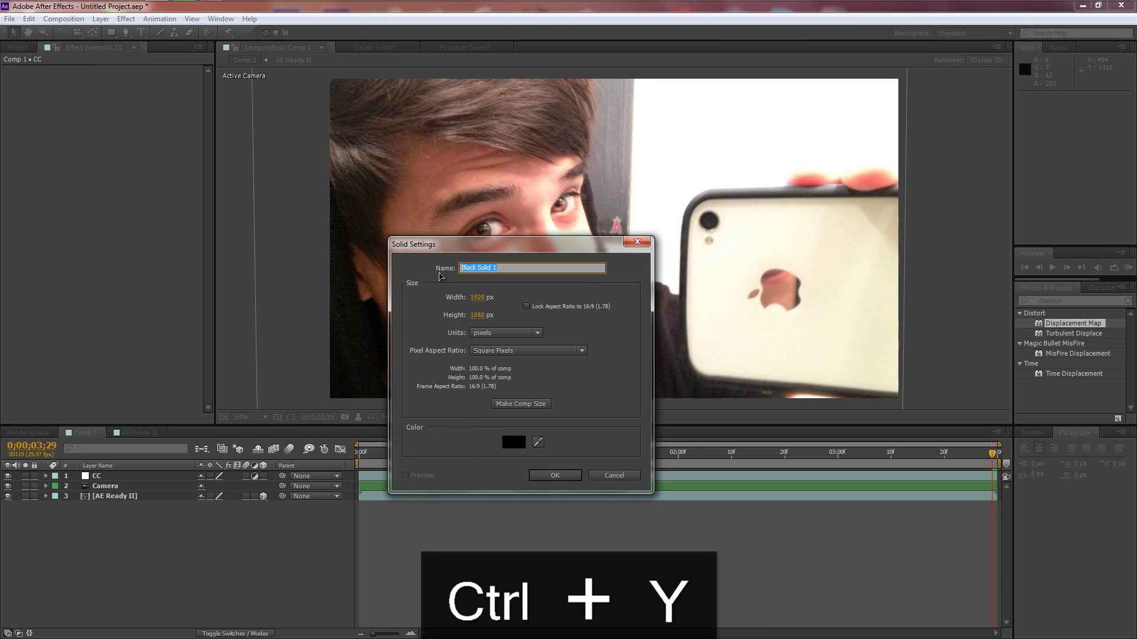
pyautogui.write('Flare Yo Nugget')
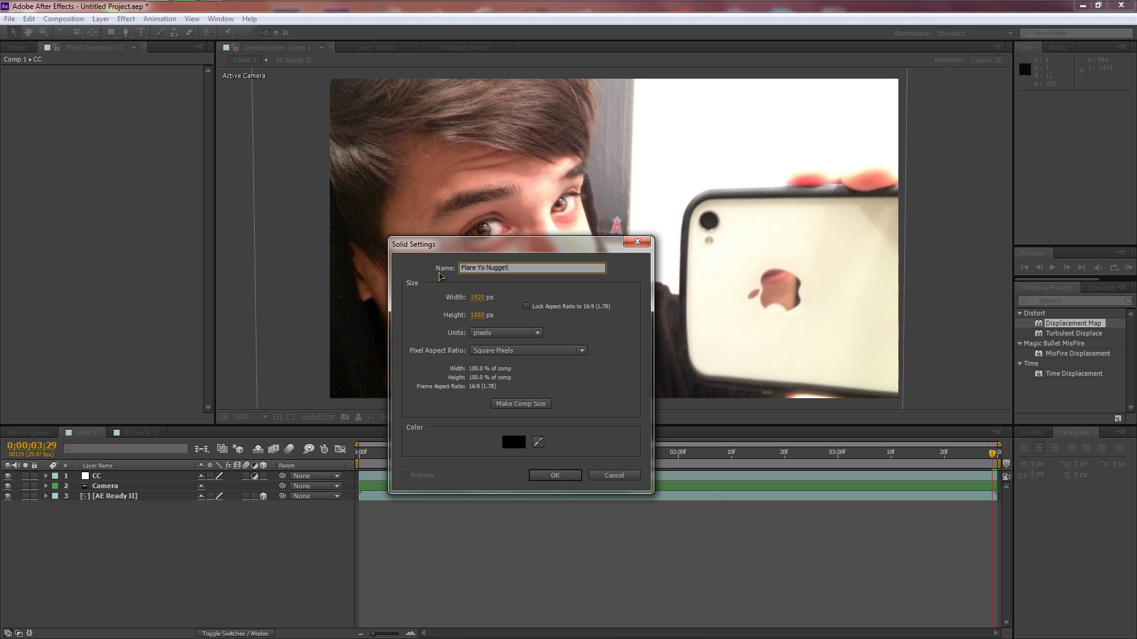
pyautogui.press('Return')
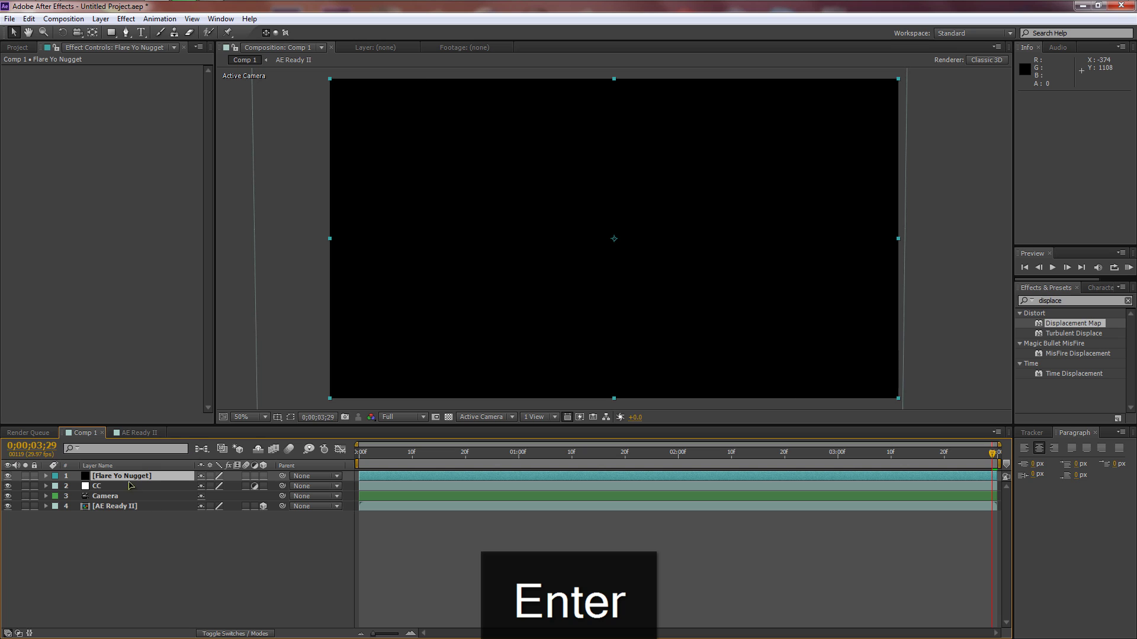
# - Search Effects & Presets for 'looks' and apply Looks to the CC layer
pyautogui.click(1063, 301)
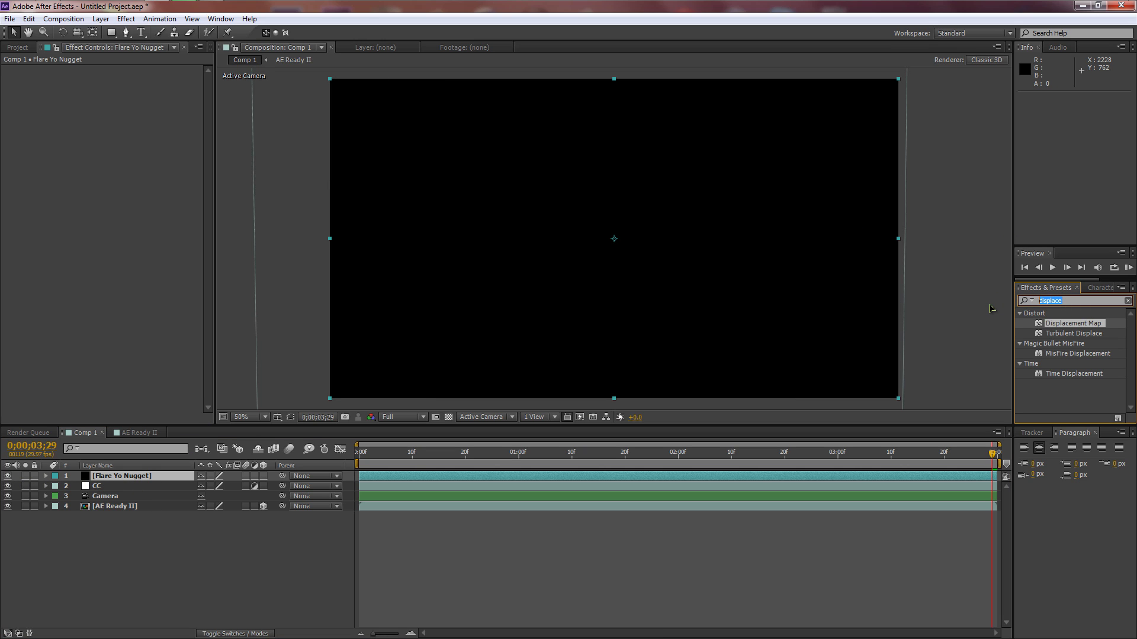
pyautogui.write('looks')
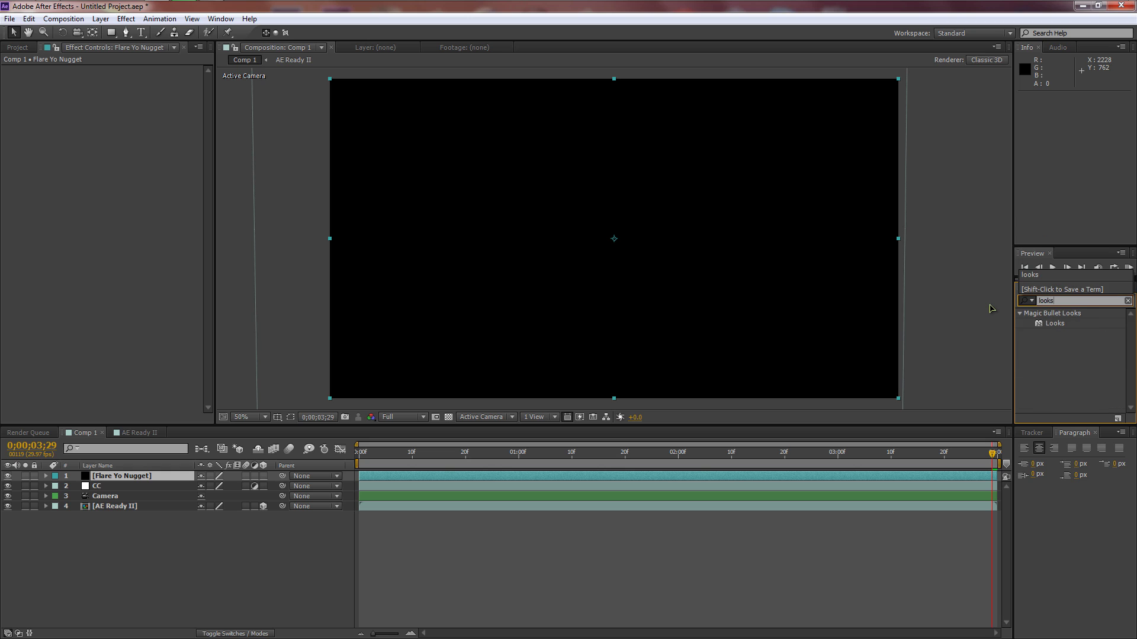
pyautogui.moveTo(1057, 330); pyautogui.dragTo(112, 495)
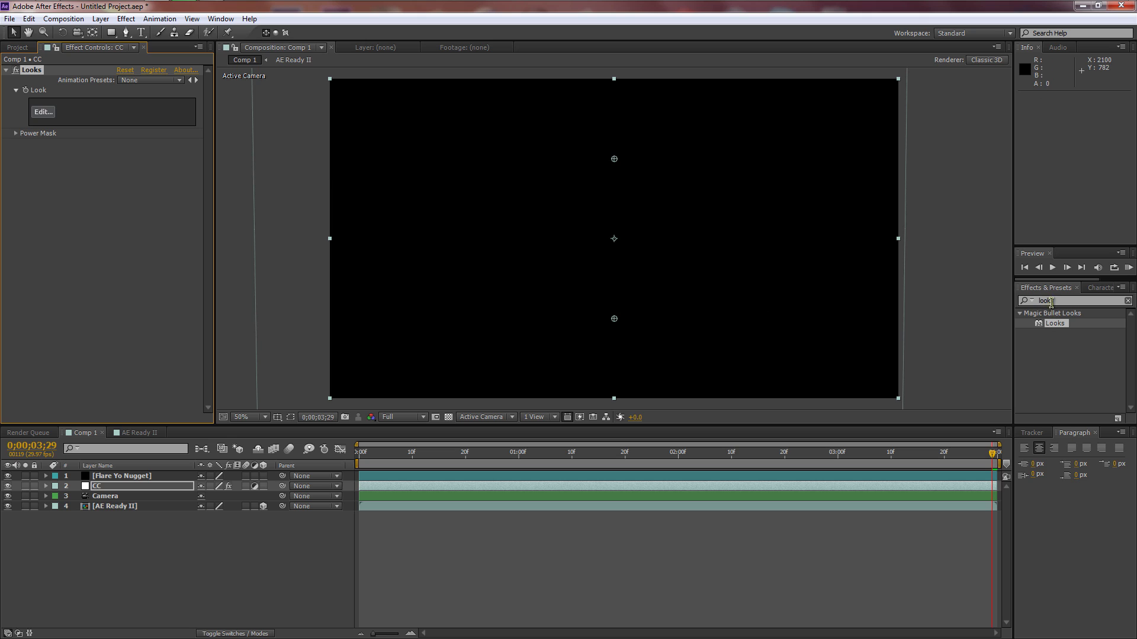
# - Search for 'flar' and apply Optical Flares to the Flare Yo Nugget solid
pyautogui.click(1077, 303)
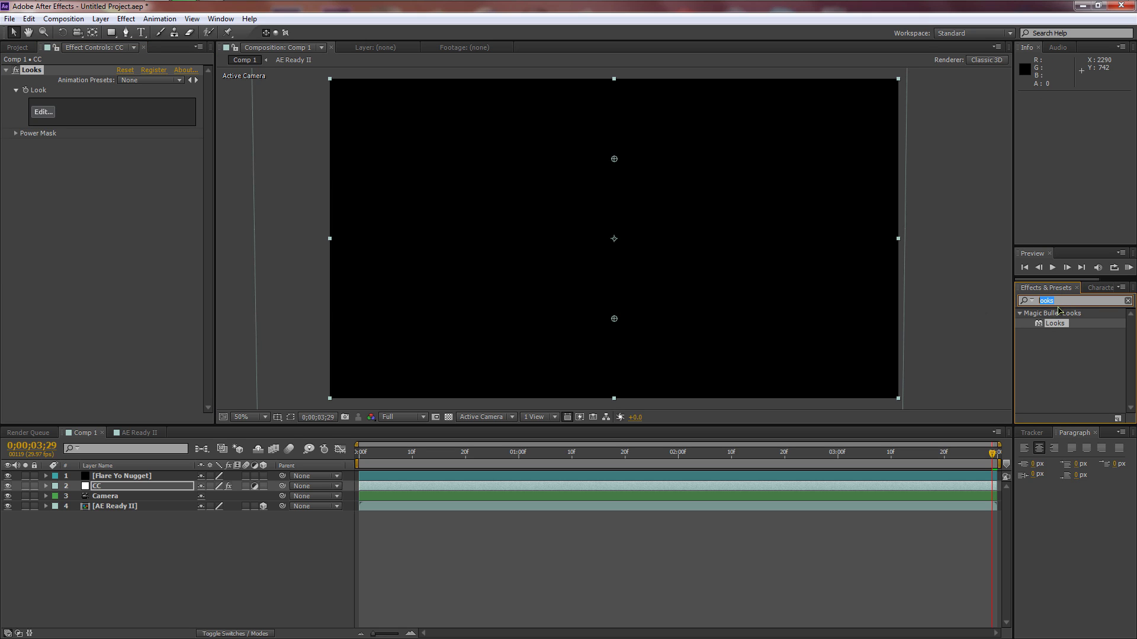
pyautogui.write('flare')
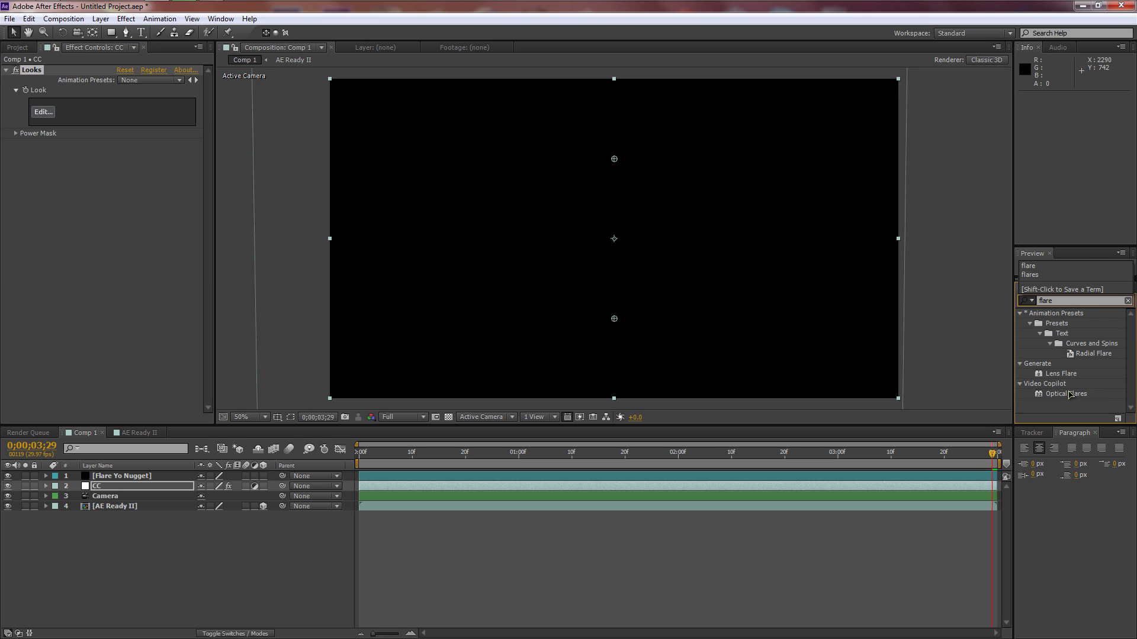
pyautogui.click(1071, 395)
pyautogui.moveTo(1070, 395); pyautogui.dragTo(109, 477)
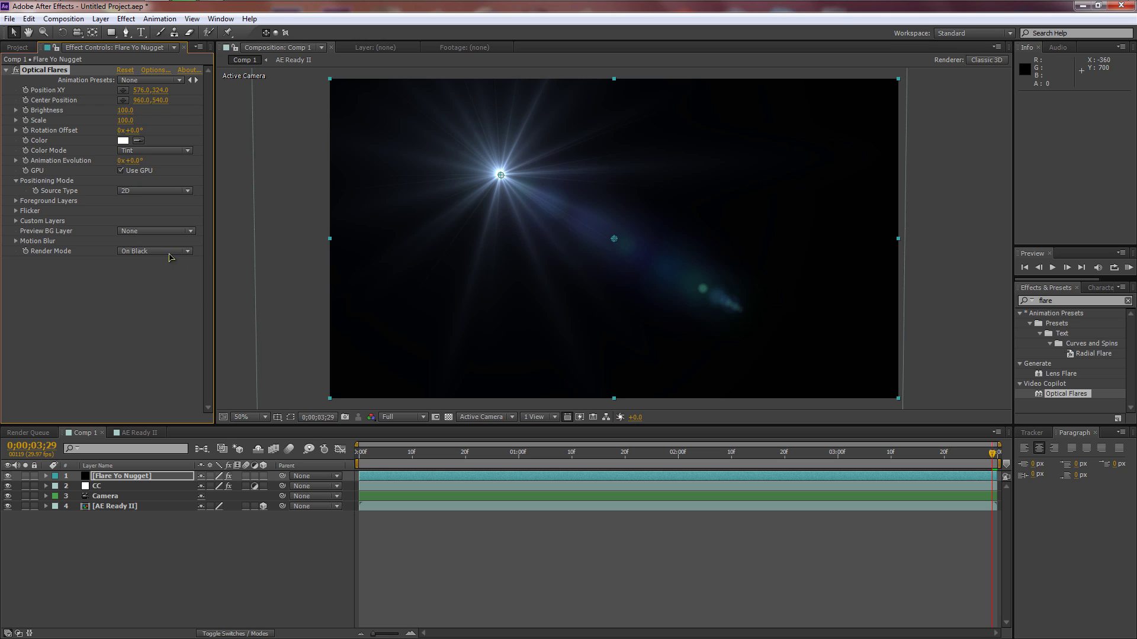
# - Set Optical Flares Render Mode to On Transparent and the flare layer's blend mode to Screen
pyautogui.click(170, 254)
pyautogui.click(158, 274)
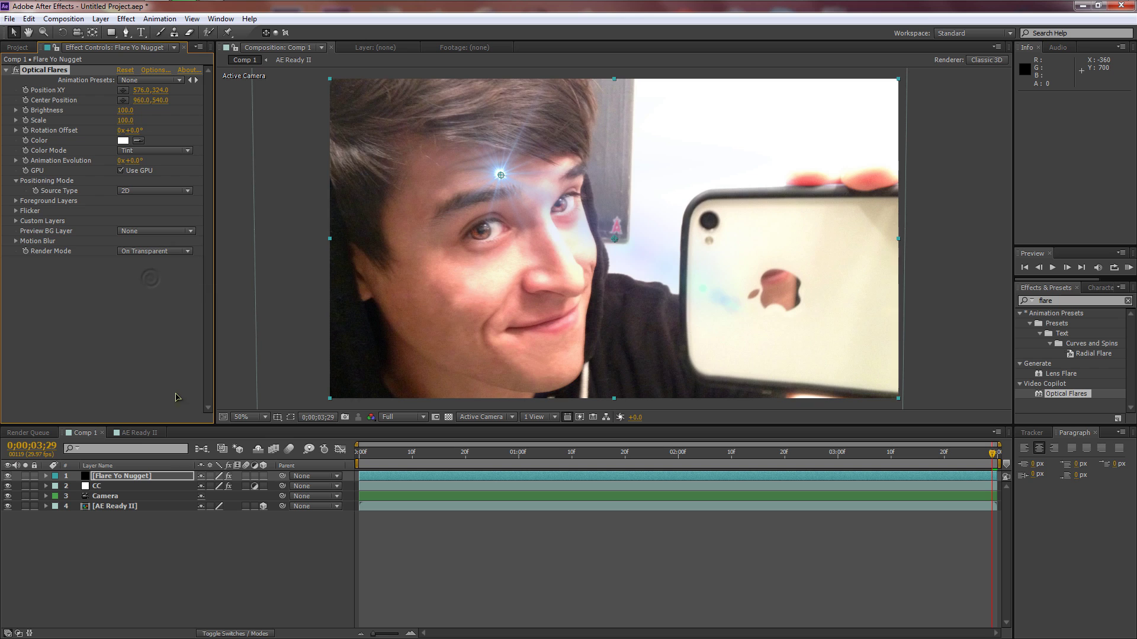
pyautogui.click(135, 476)
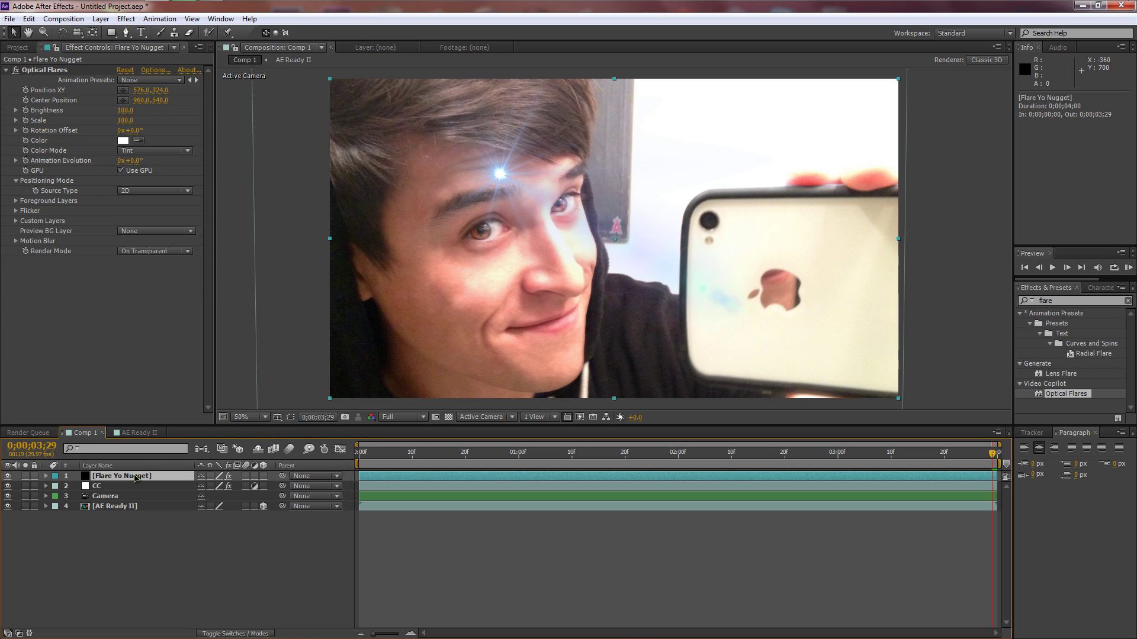
pyautogui.press('F4')
pyautogui.click(208, 477)
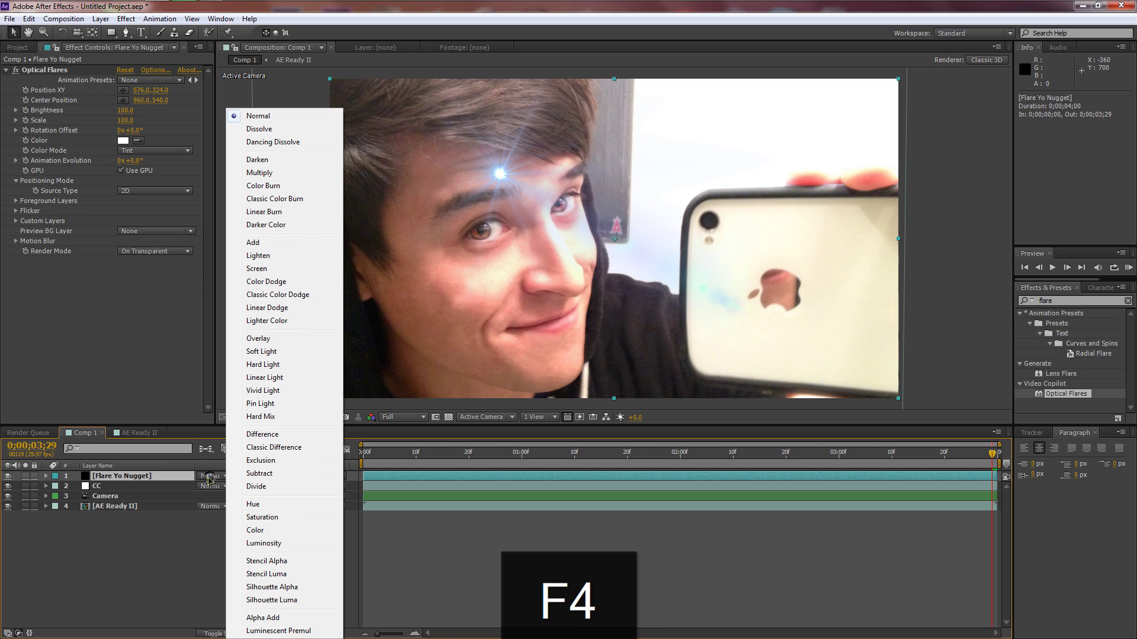
pyautogui.click(265, 269)
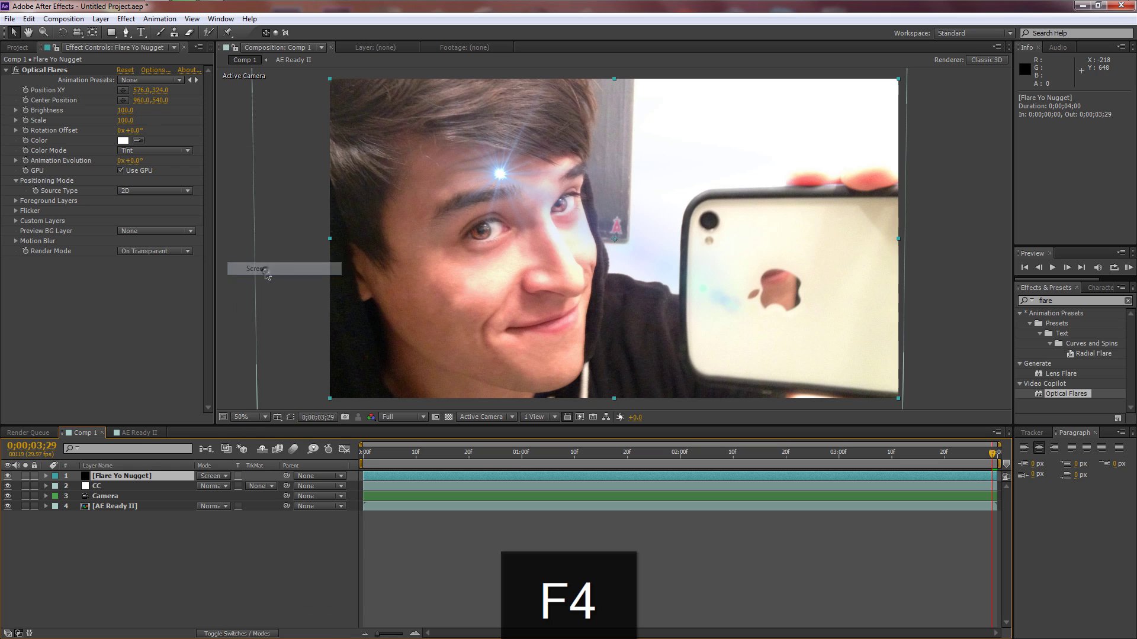
# - Switch the flare Source Type to 3D and place it at the left edge on frame 0
pyautogui.click(52, 70)
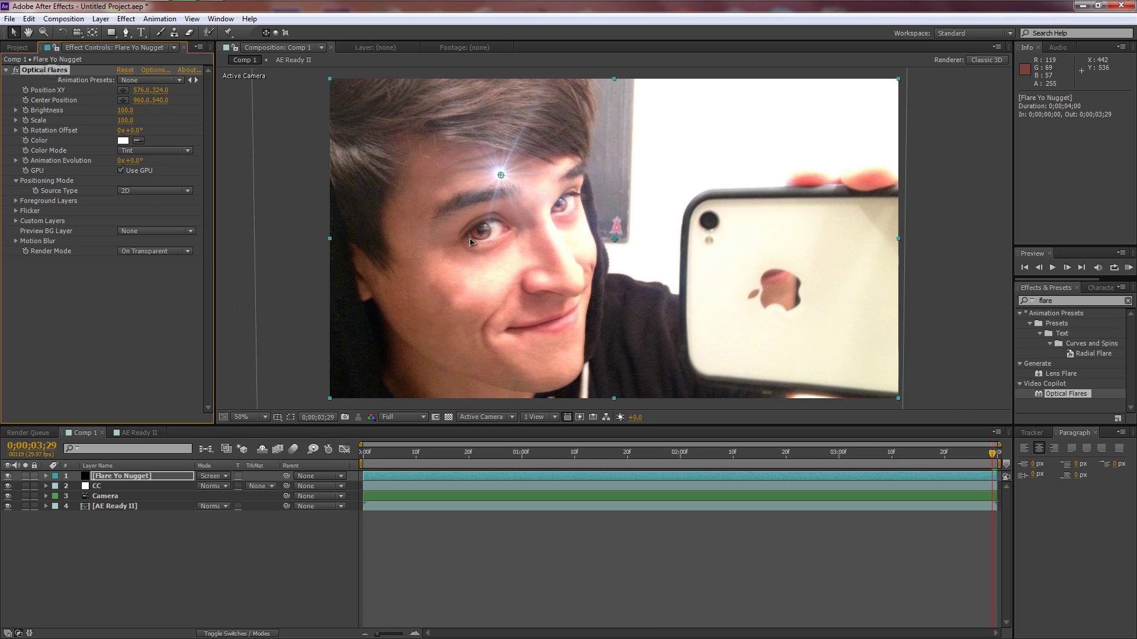
pyautogui.click(135, 190)
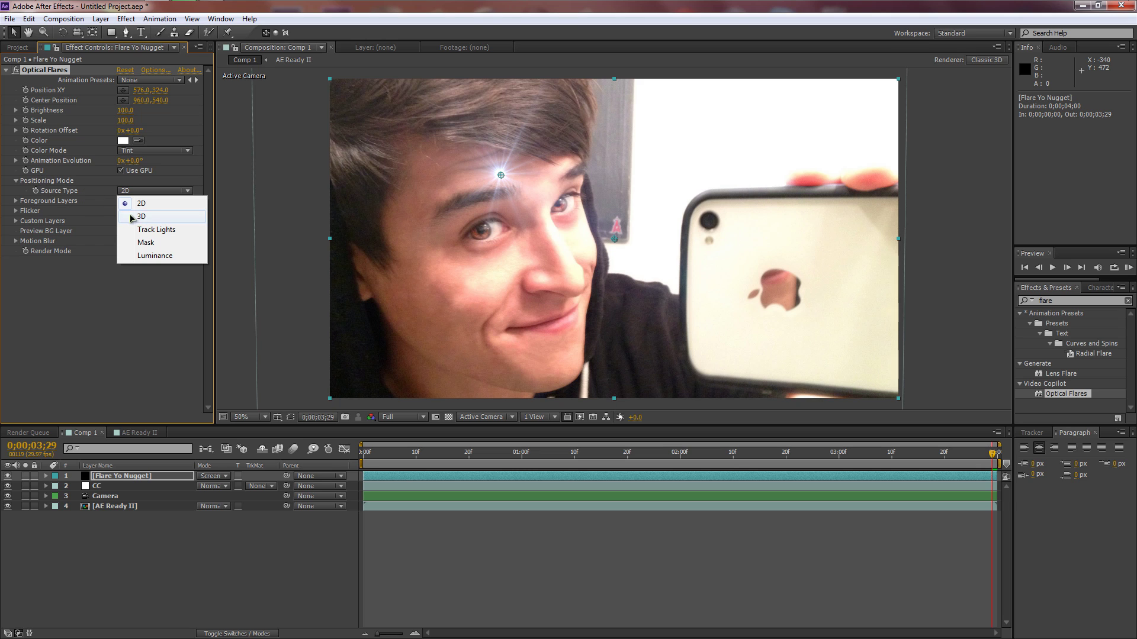
pyautogui.click(131, 216)
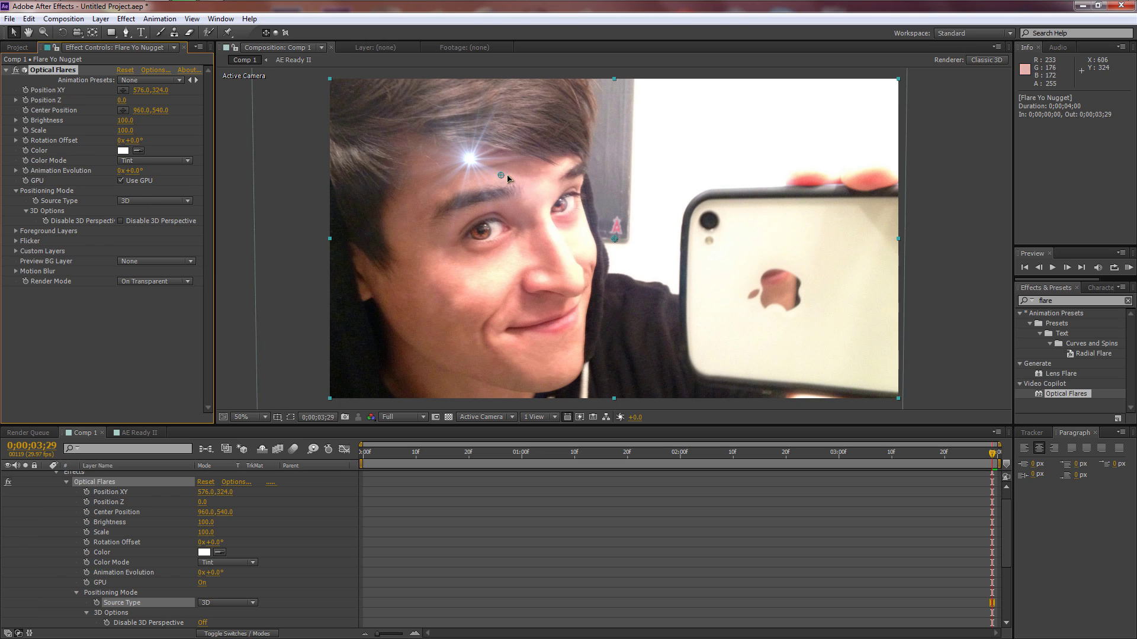
pyautogui.click(364, 453)
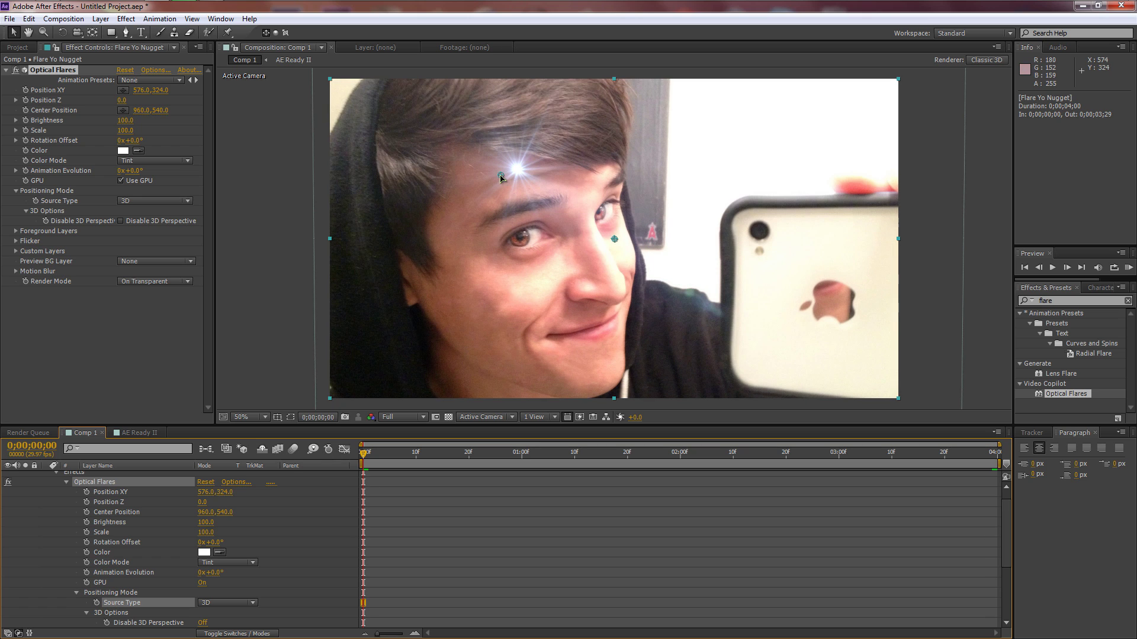
pyautogui.moveTo(500, 177); pyautogui.dragTo(320, 190)
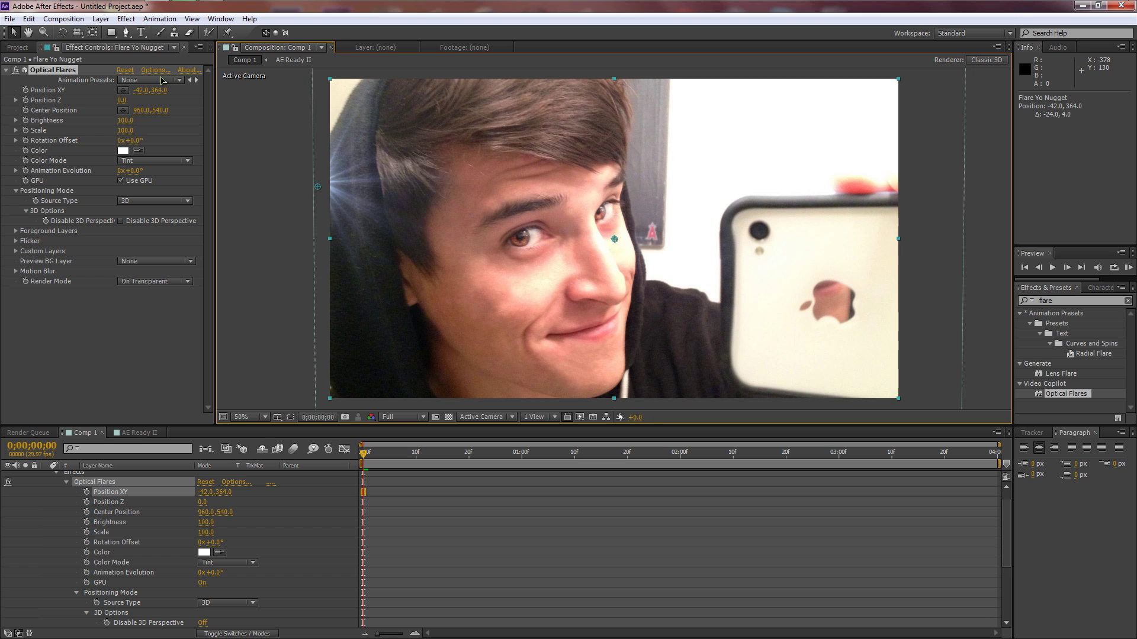
# - Apply the Outside Streaks flare from Pro Presets in the Optical Flares editor
pyautogui.click(154, 71)
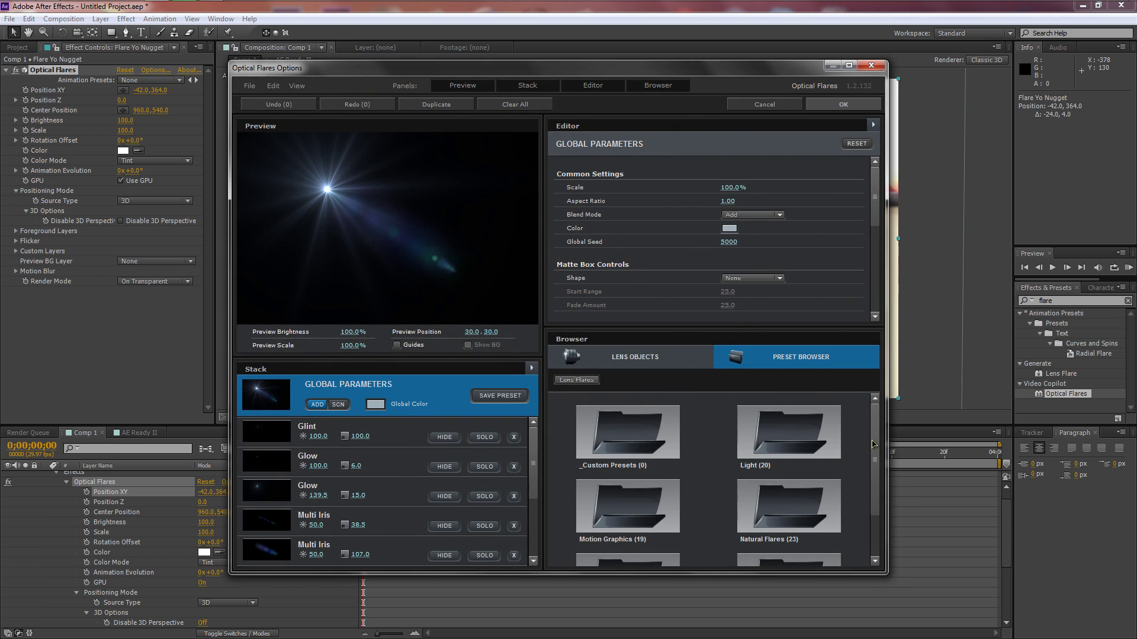
pyautogui.click(628, 515)
pyautogui.scroll(-5, 785, 506)
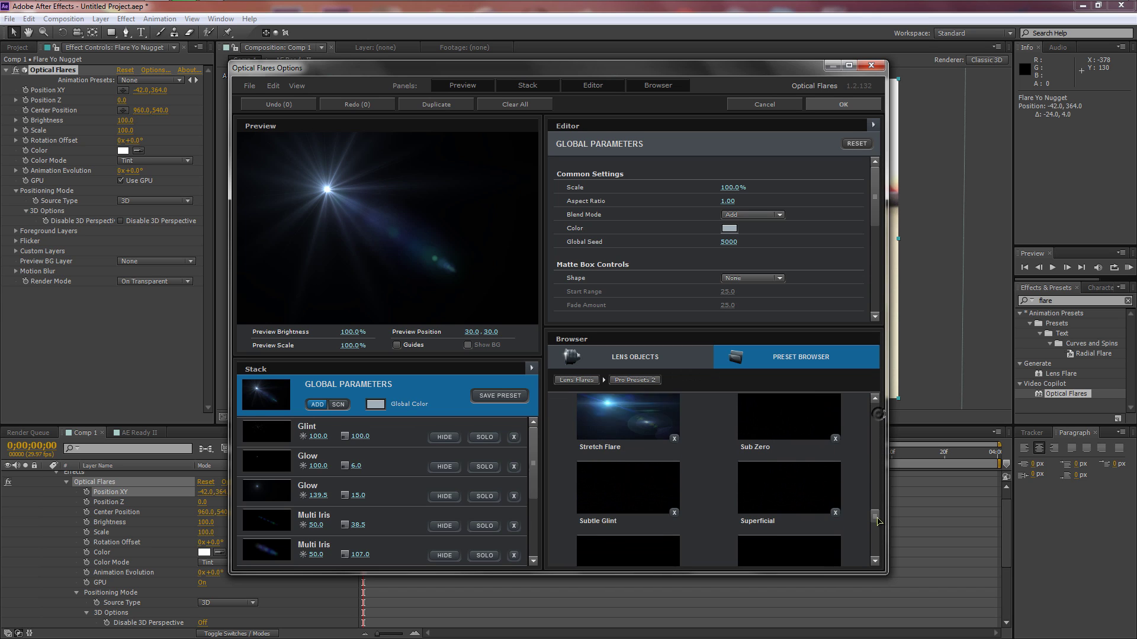
pyautogui.click(784, 506)
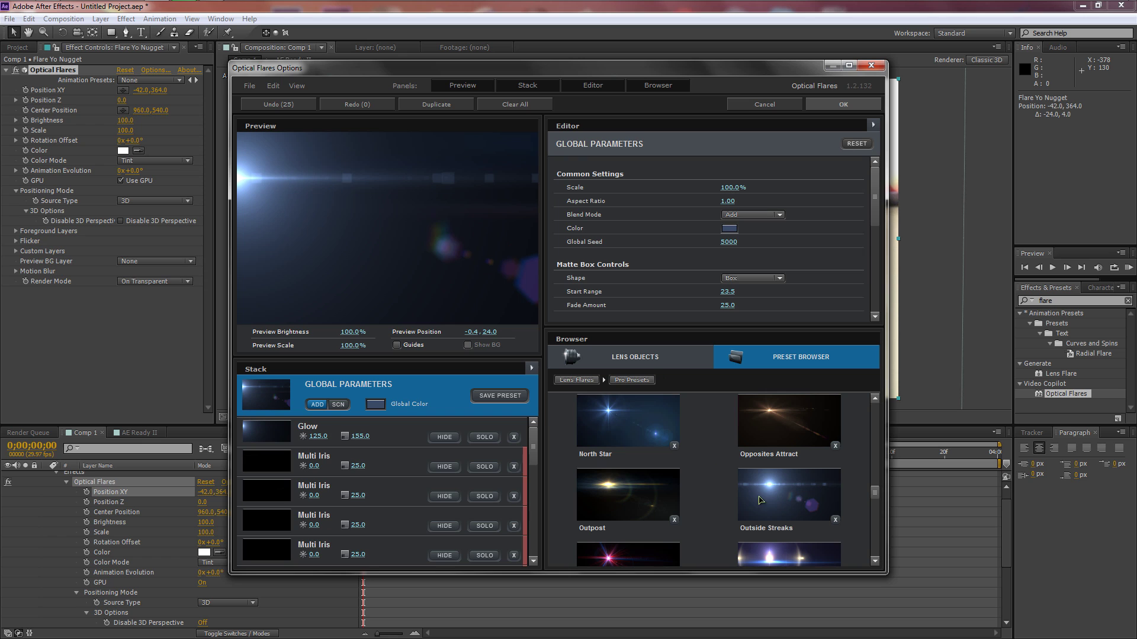
pyautogui.click(841, 105)
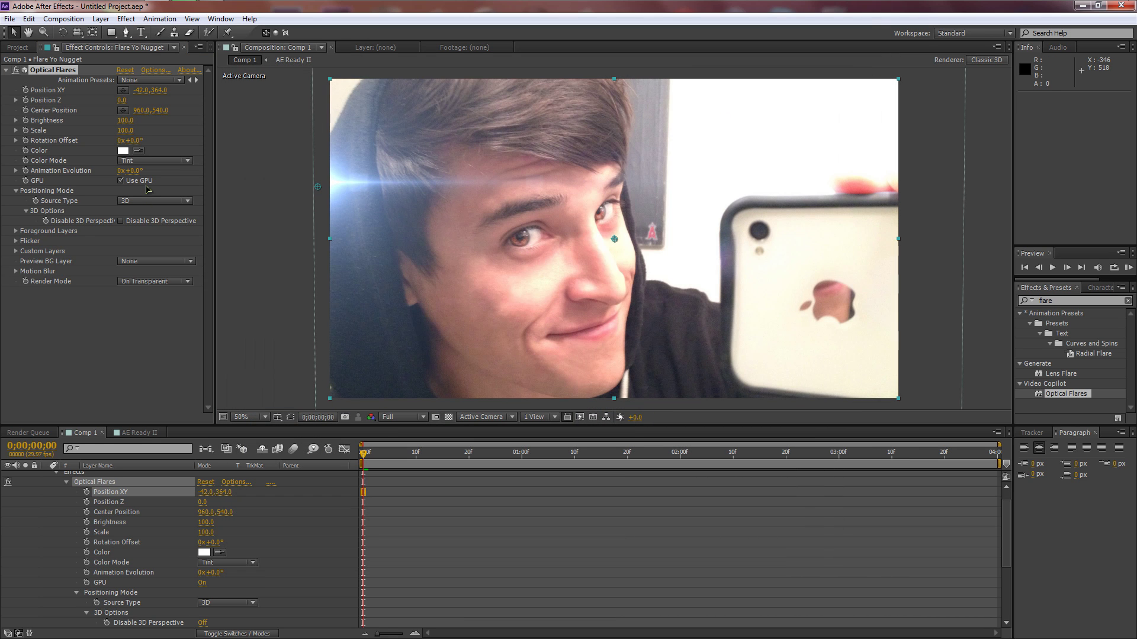
# - Delete the Looks effect from the CC layer
pyautogui.scroll(1, 57, 500)
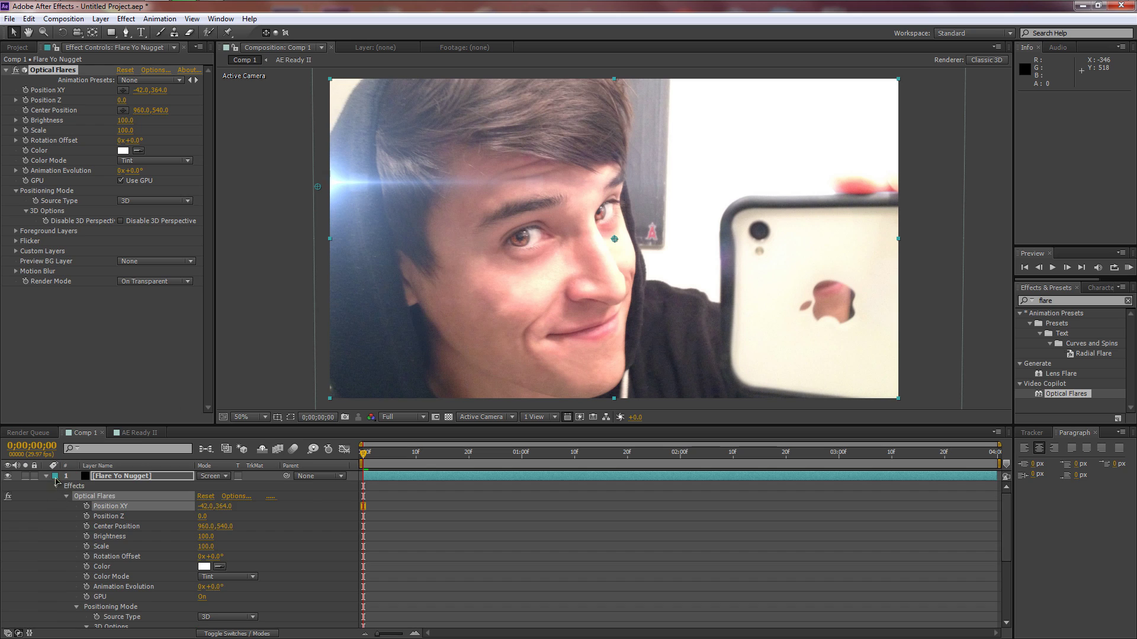
pyautogui.click(46, 476)
pyautogui.click(112, 487)
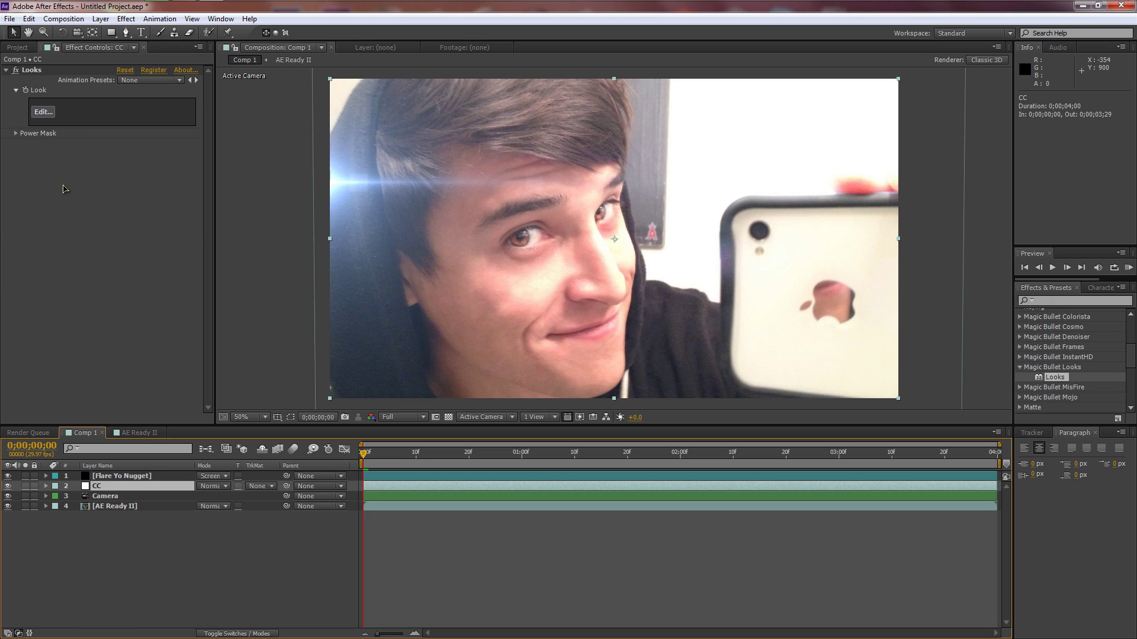
pyautogui.click(40, 77)
pyautogui.click(32, 71)
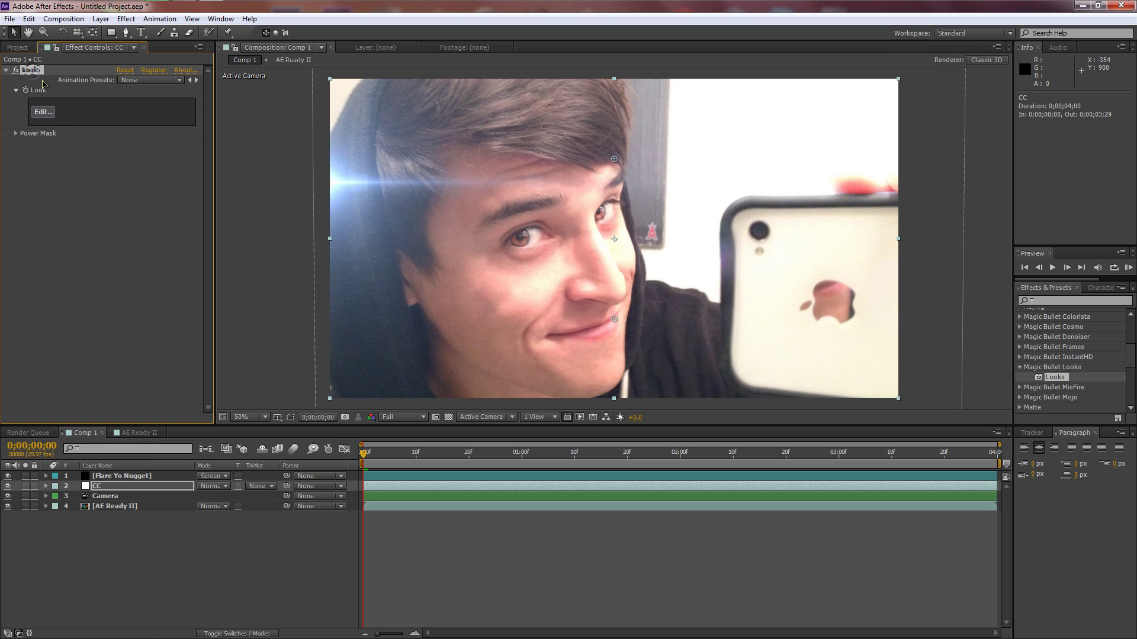
pyautogui.press('Delete')
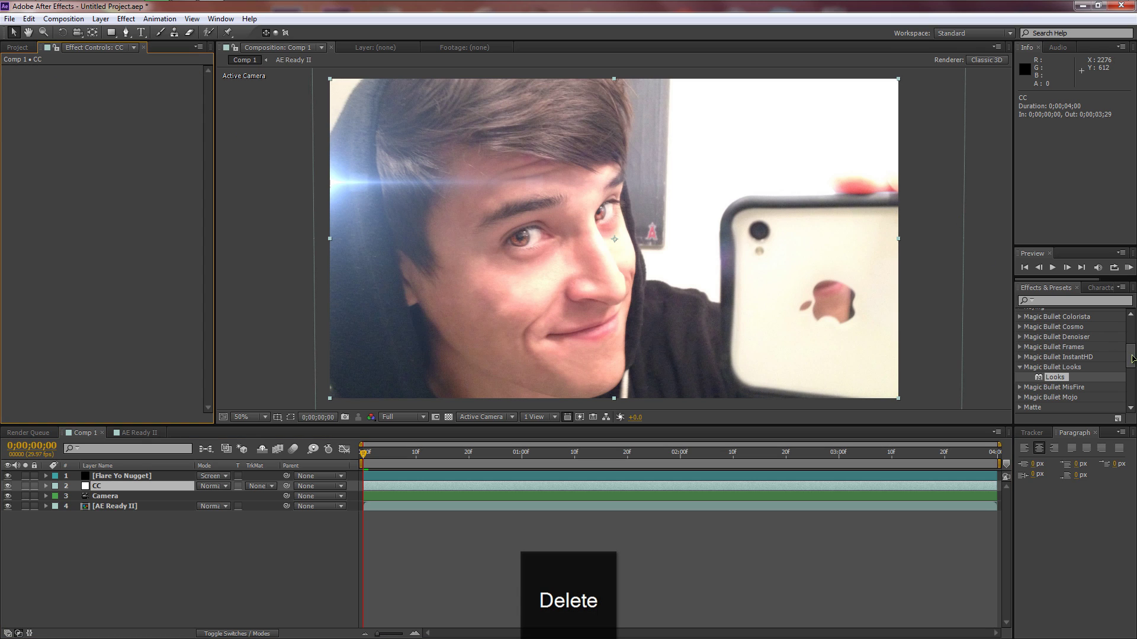
# - Apply Color Correction > Curves to the CC layer
pyautogui.scroll(4, 1026, 338)
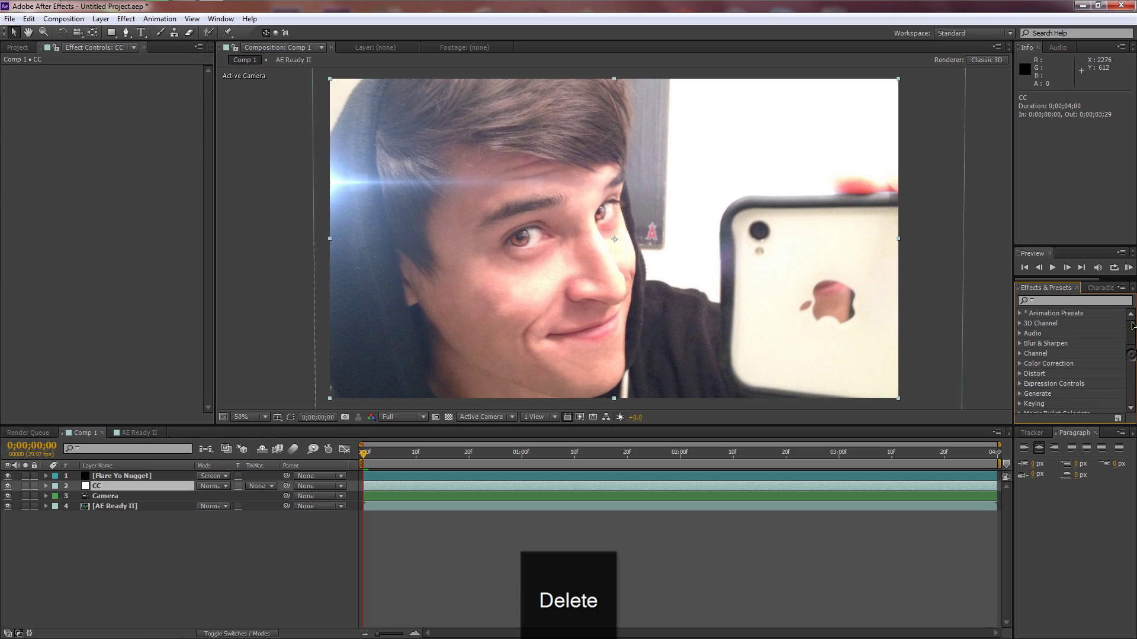
pyautogui.click(1020, 363)
pyautogui.scroll(-1, 1060, 350)
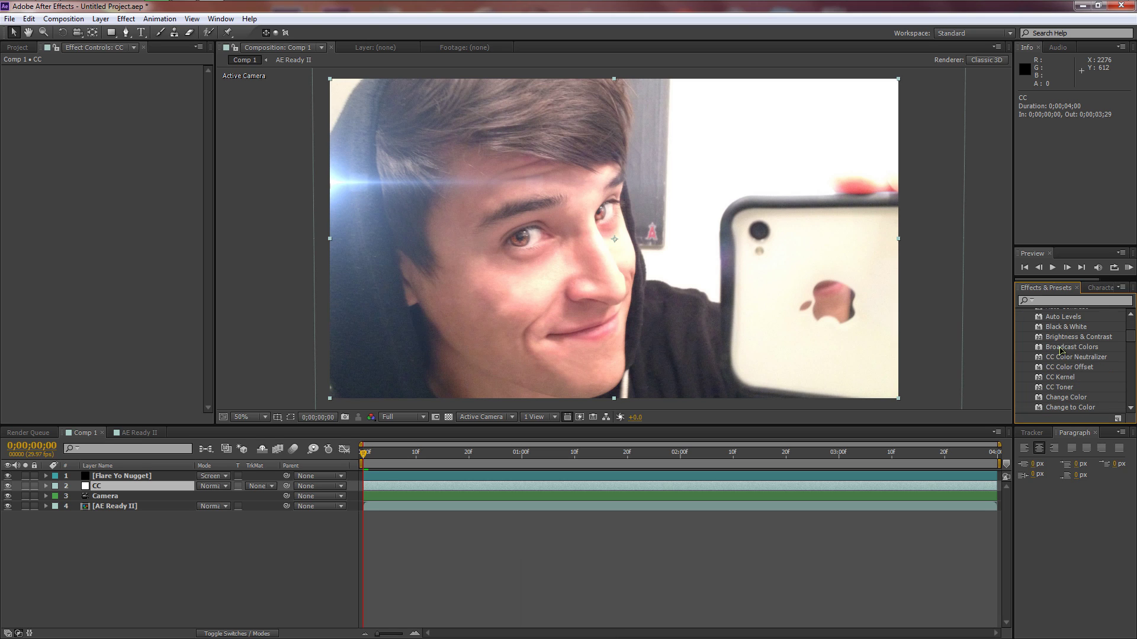
pyautogui.scroll(-1, 1064, 353)
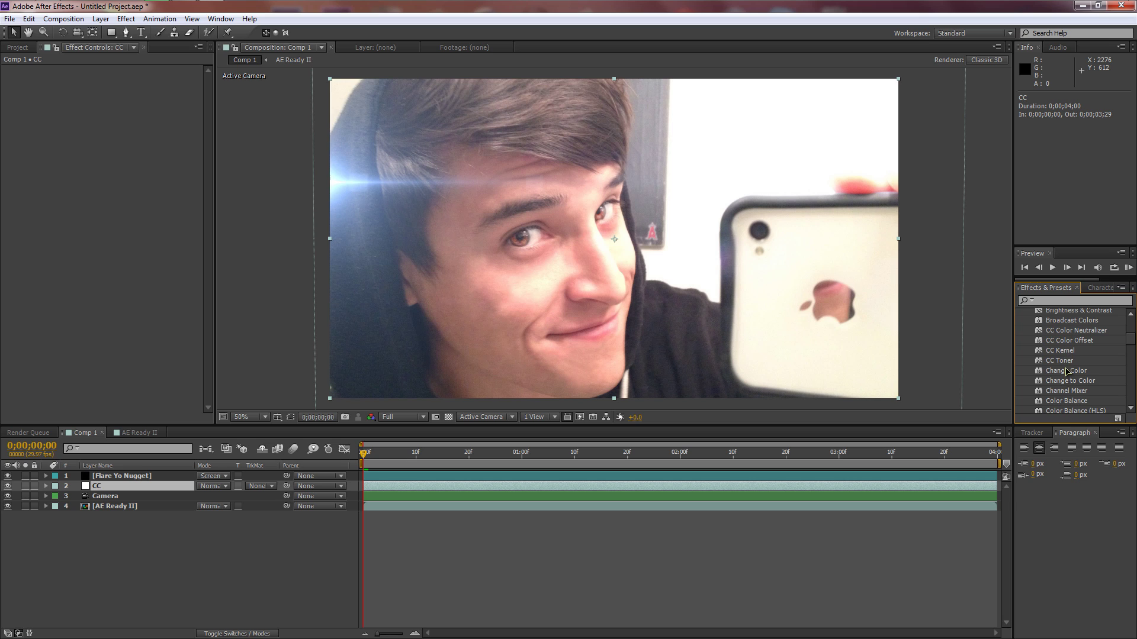
pyautogui.scroll(-2, 1067, 372)
pyautogui.moveTo(1057, 396); pyautogui.dragTo(100, 487)
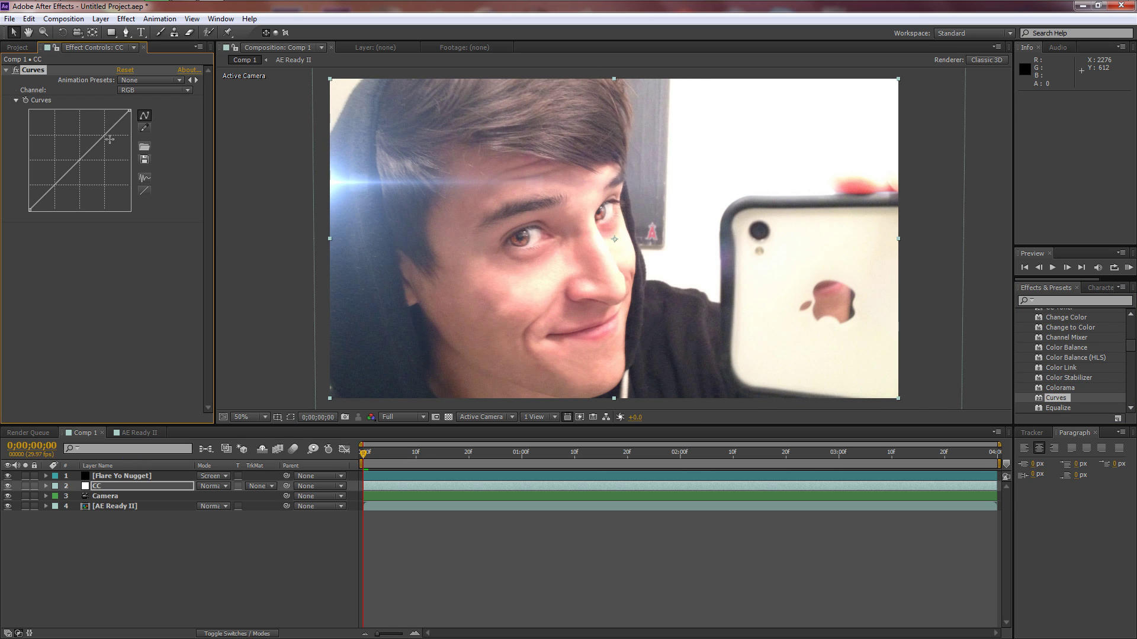
# - Drag an S-shaped contrast curve on RGB and pull the Red channel curve down
pyautogui.moveTo(70, 170); pyautogui.dragTo(57, 204)
pyautogui.moveTo(116, 138); pyautogui.dragTo(114, 136)
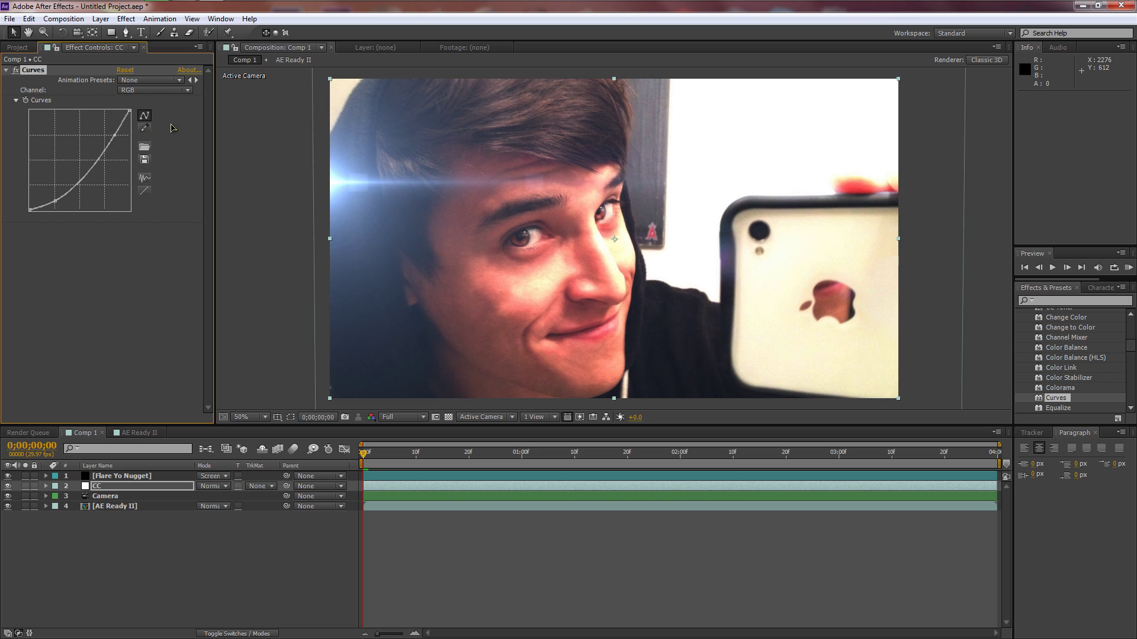
pyautogui.click(153, 90)
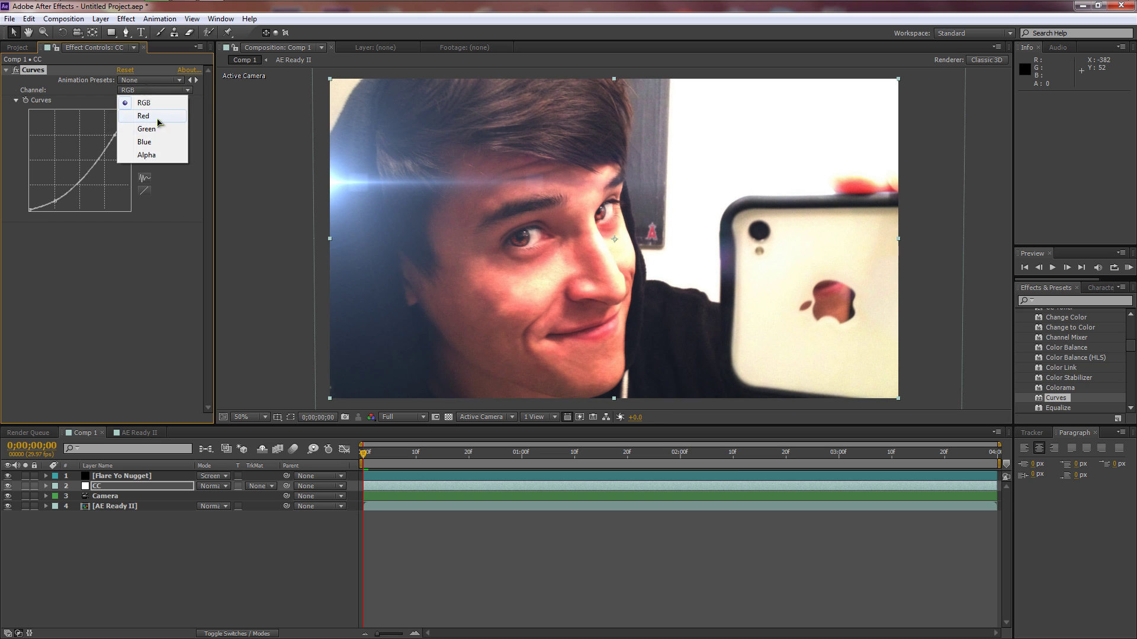
pyautogui.click(142, 115)
pyautogui.moveTo(58, 181); pyautogui.dragTo(60, 193)
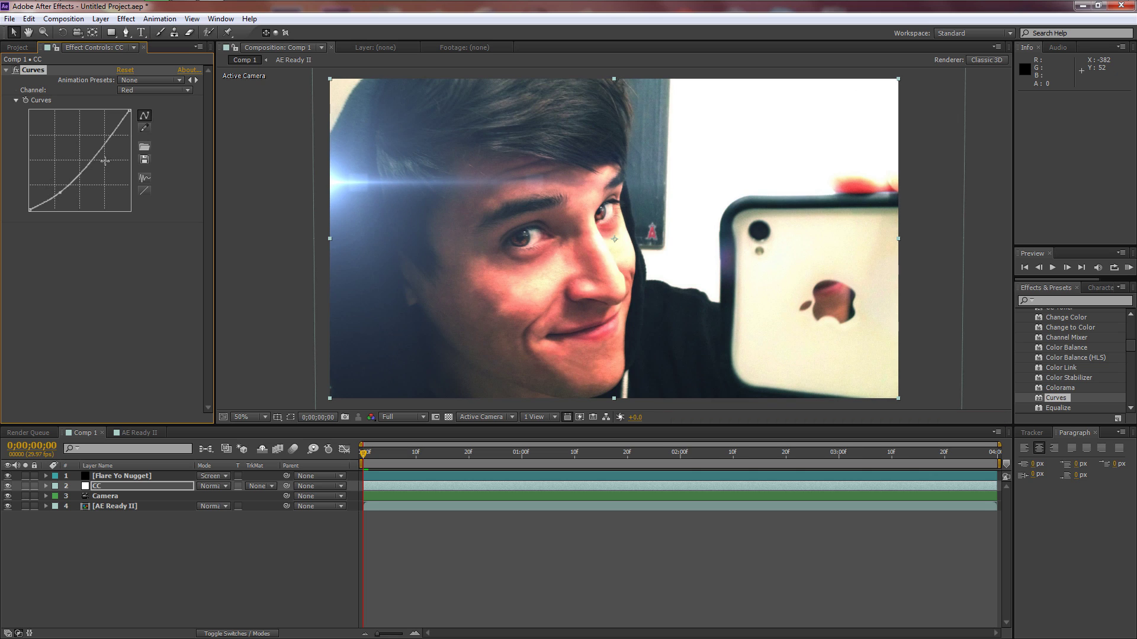
# - Lift the Blue channel curve slightly and remove the extra low points
pyautogui.click(169, 90)
pyautogui.click(150, 146)
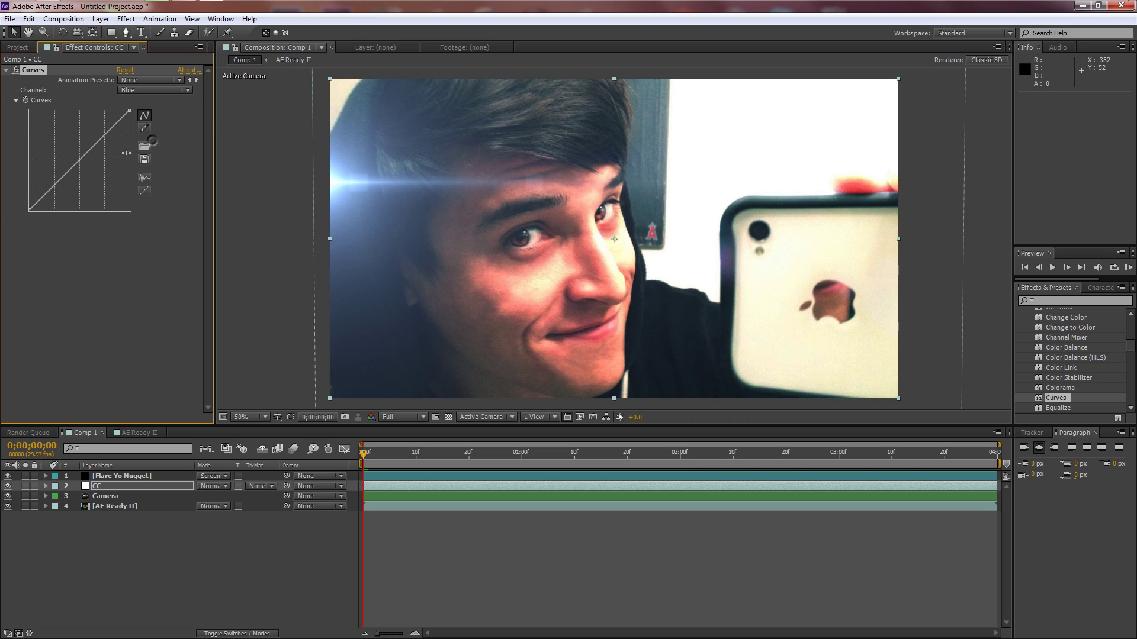
pyautogui.moveTo(79, 162); pyautogui.dragTo(74, 159)
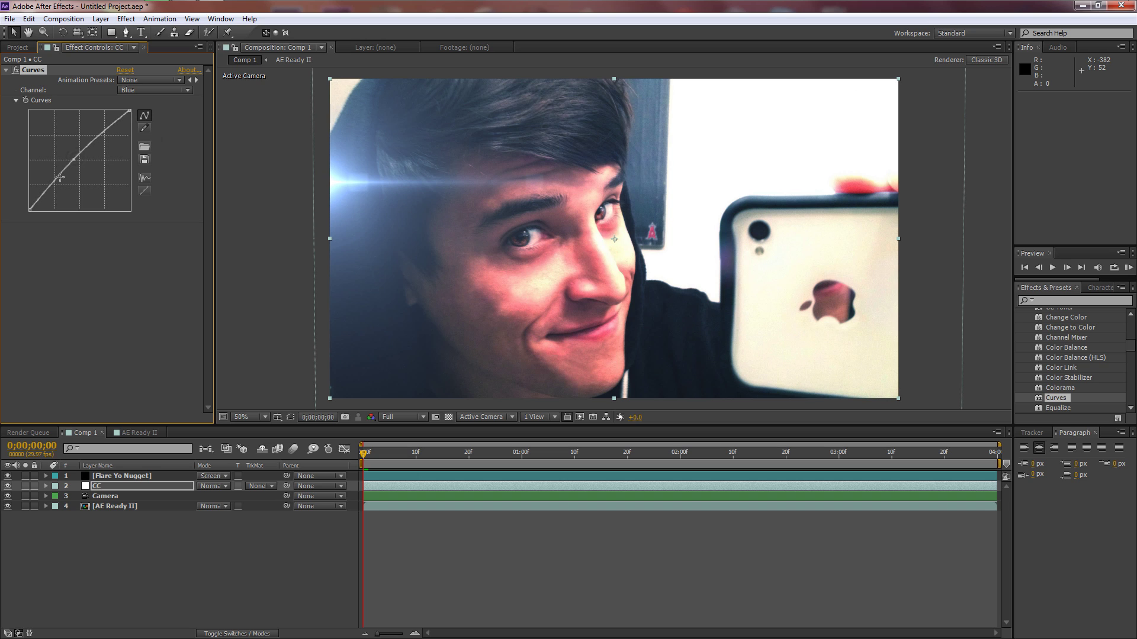
pyautogui.moveTo(43, 196)
pyautogui.mouseDown()
pyautogui.moveTo(39, 184)
pyautogui.moveTo(53, 189)
pyautogui.mouseUp()
pyautogui.keyDown('ctrl'); pyautogui.click(37, 182); pyautogui.keyUp('ctrl')
pyautogui.keyDown('ctrl'); pyautogui.click(53, 188); pyautogui.keyUp('ctrl')
pyautogui.scroll(2, 551, 188)
pyautogui.scroll(-2, 550, 188)
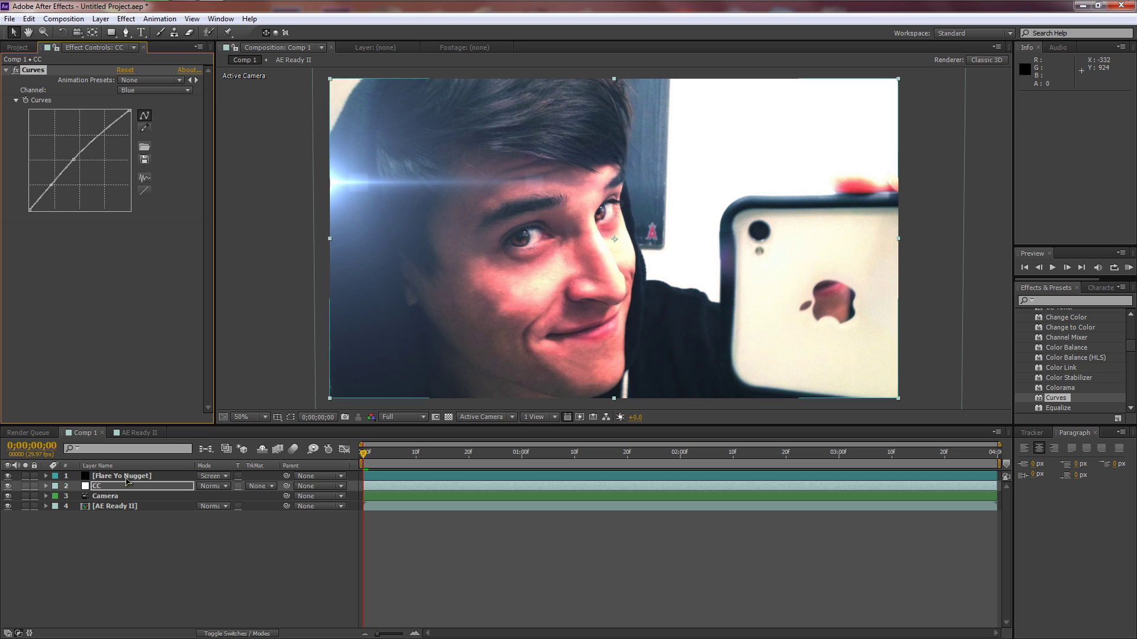
# - Keyframe the flare's Position XY at the first frame and a new position at the last frame
pyautogui.click(127, 477)
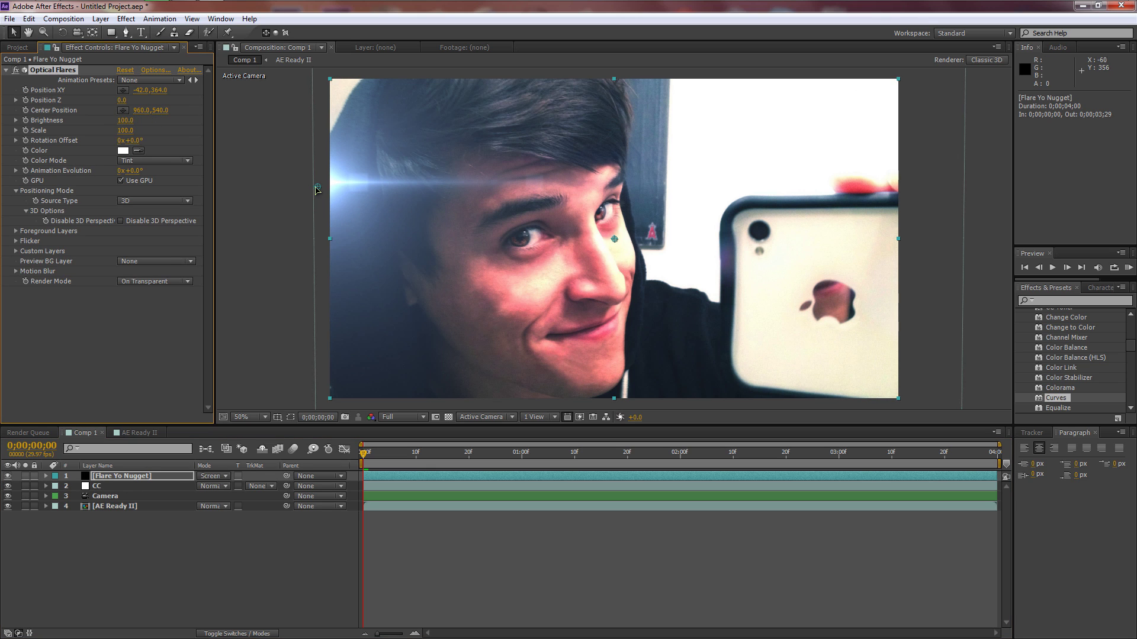
pyautogui.moveTo(316, 189); pyautogui.dragTo(298, 146)
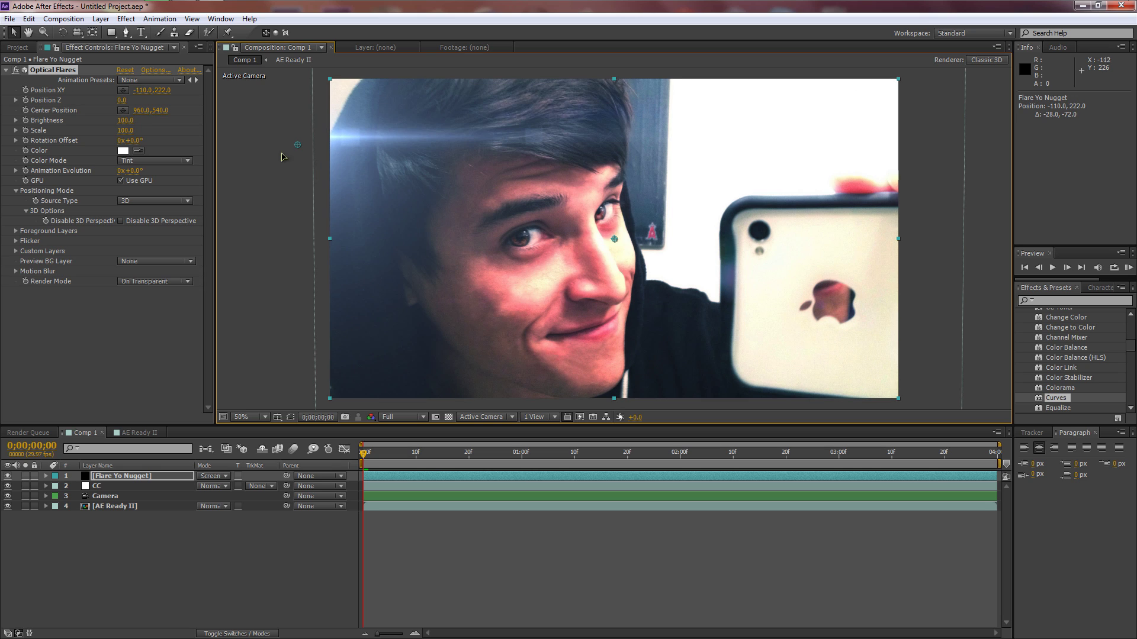
pyautogui.click(26, 92)
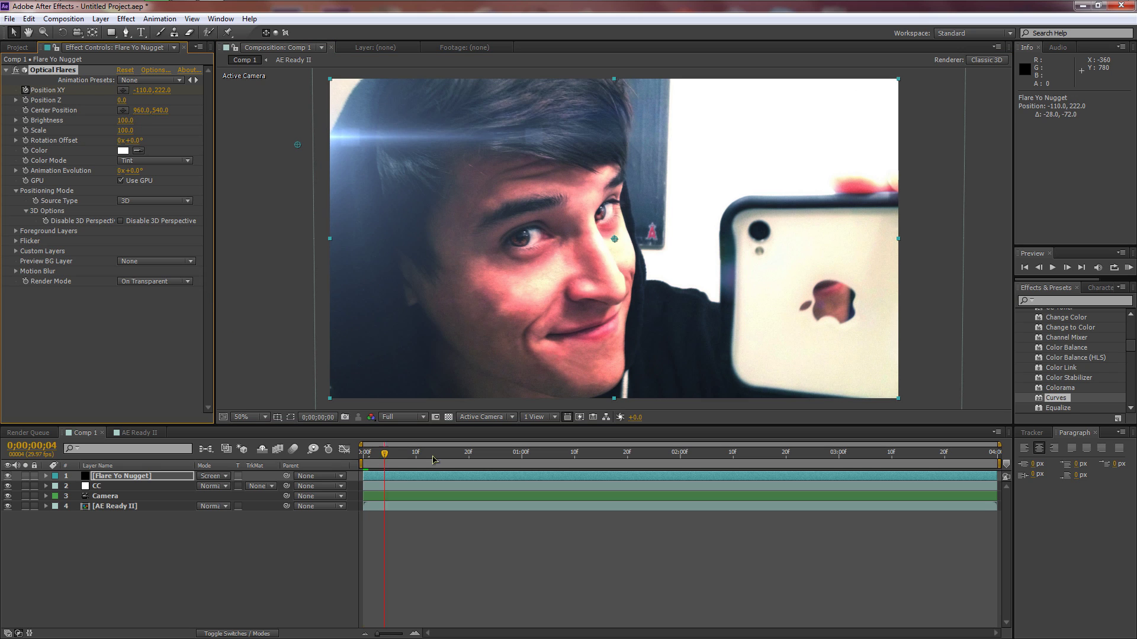
pyautogui.moveTo(366, 454); pyautogui.dragTo(1038, 461)
pyautogui.moveTo(298, 145); pyautogui.dragTo(302, 180)
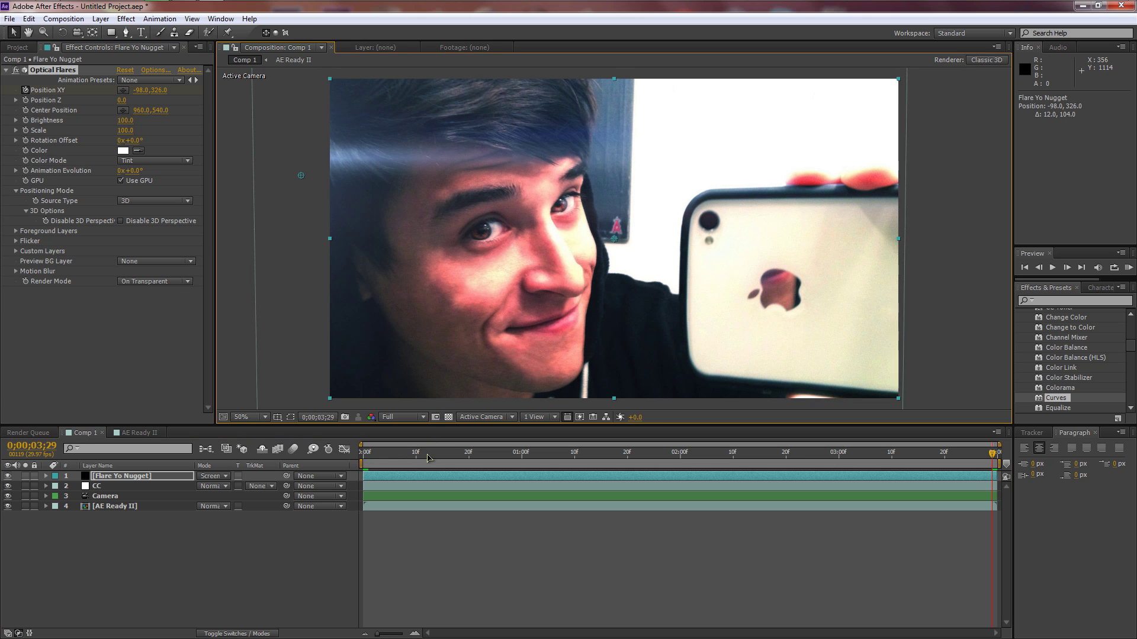
pyautogui.press('Home')
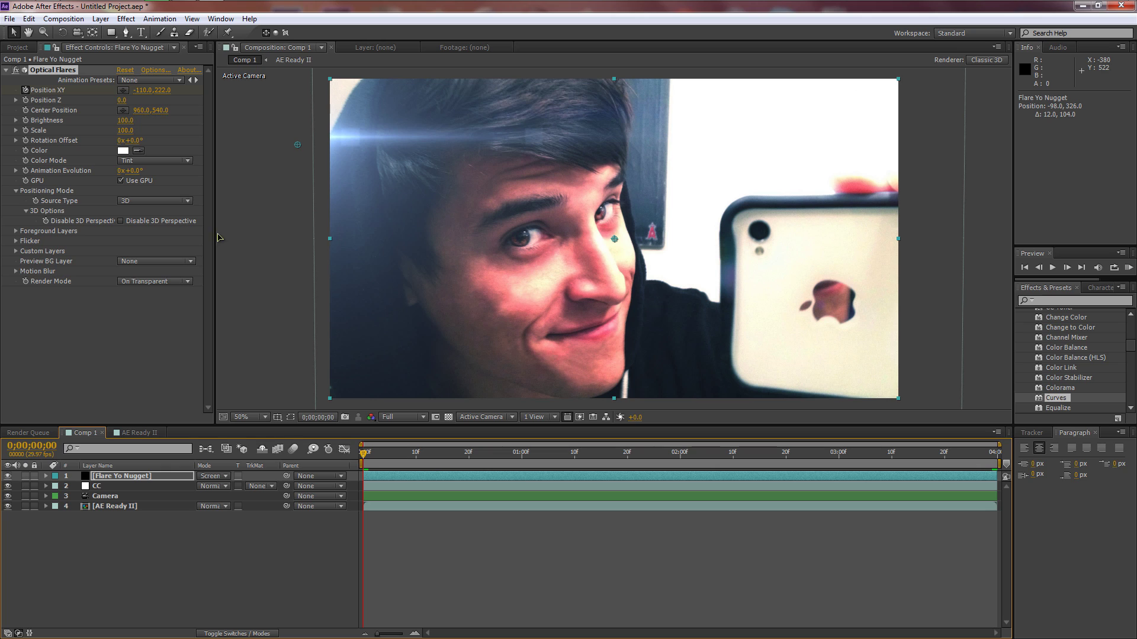
# - Set flare Flicker Speed 13 and Amount 30, then check it across the timeline
pyautogui.click(17, 241)
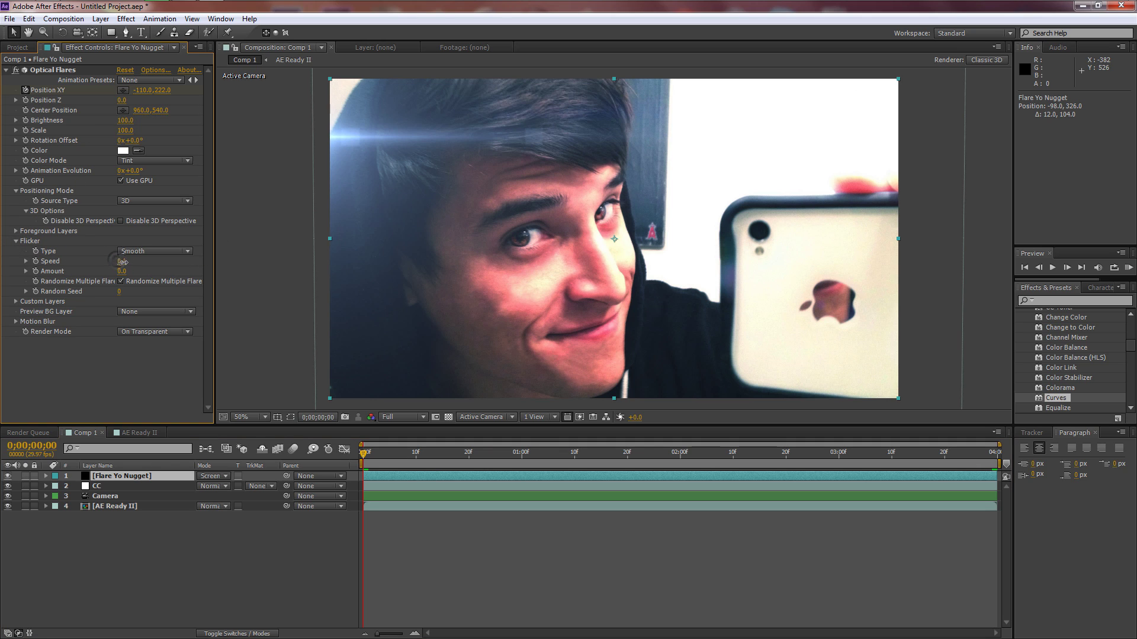
pyautogui.click(123, 261)
pyautogui.write('13')
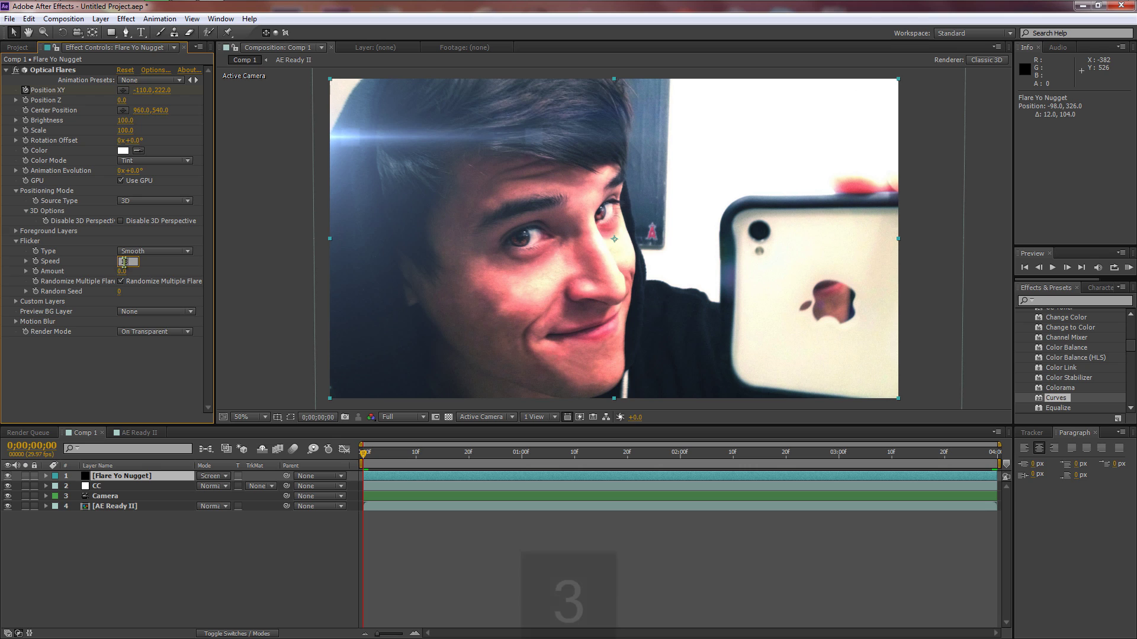
pyautogui.press('Tab')
pyautogui.write('30')
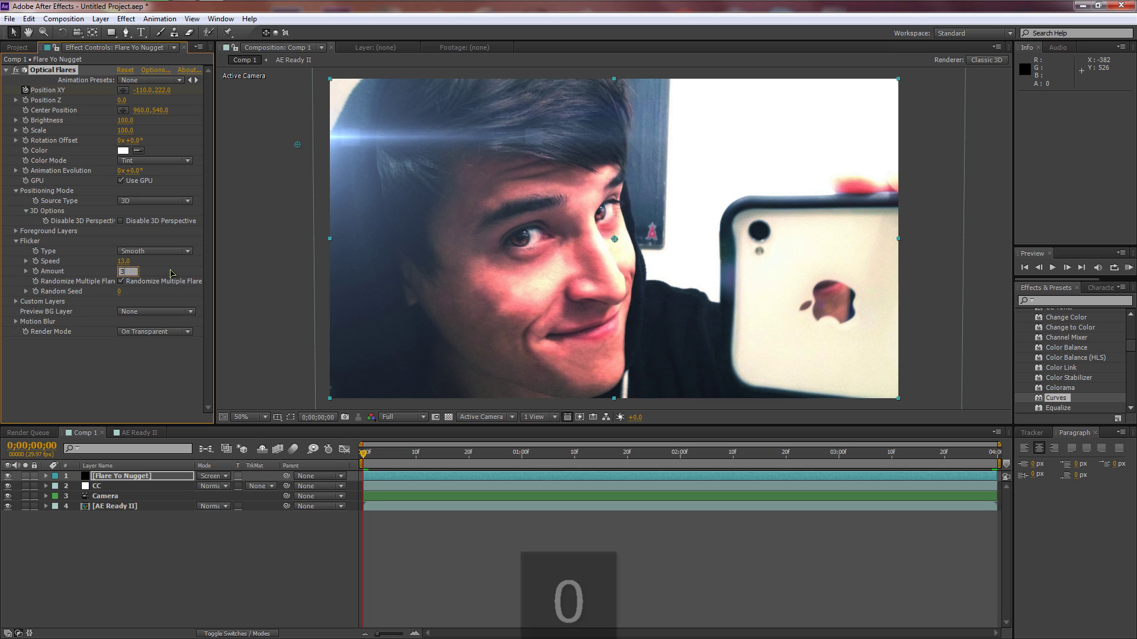
pyautogui.press('Return')
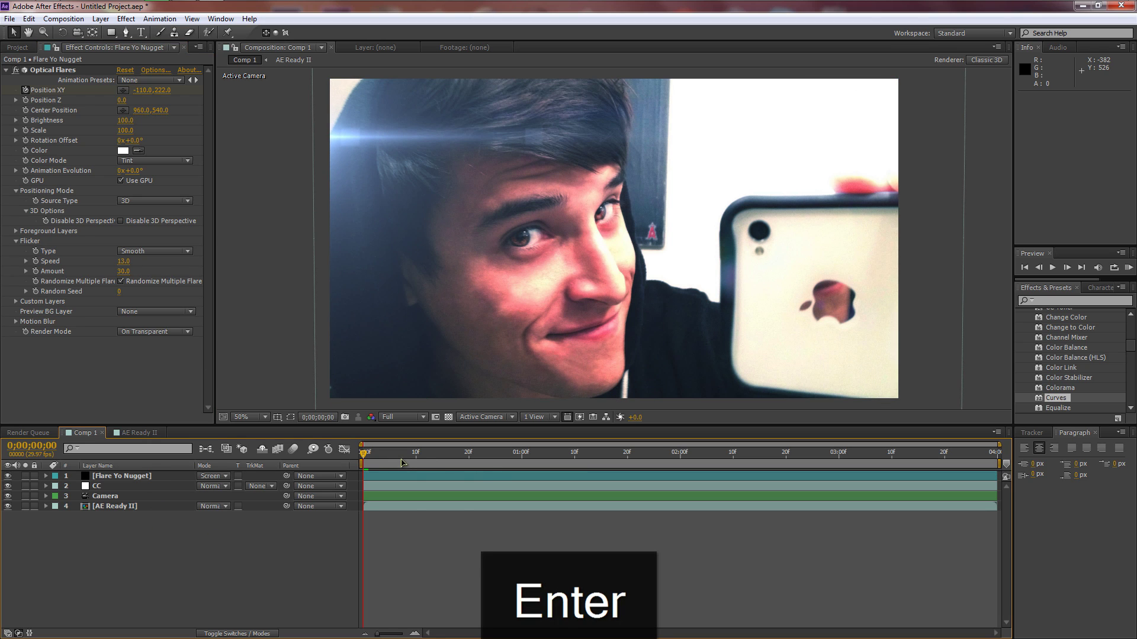
pyautogui.click(649, 453)
pyautogui.click(915, 454)
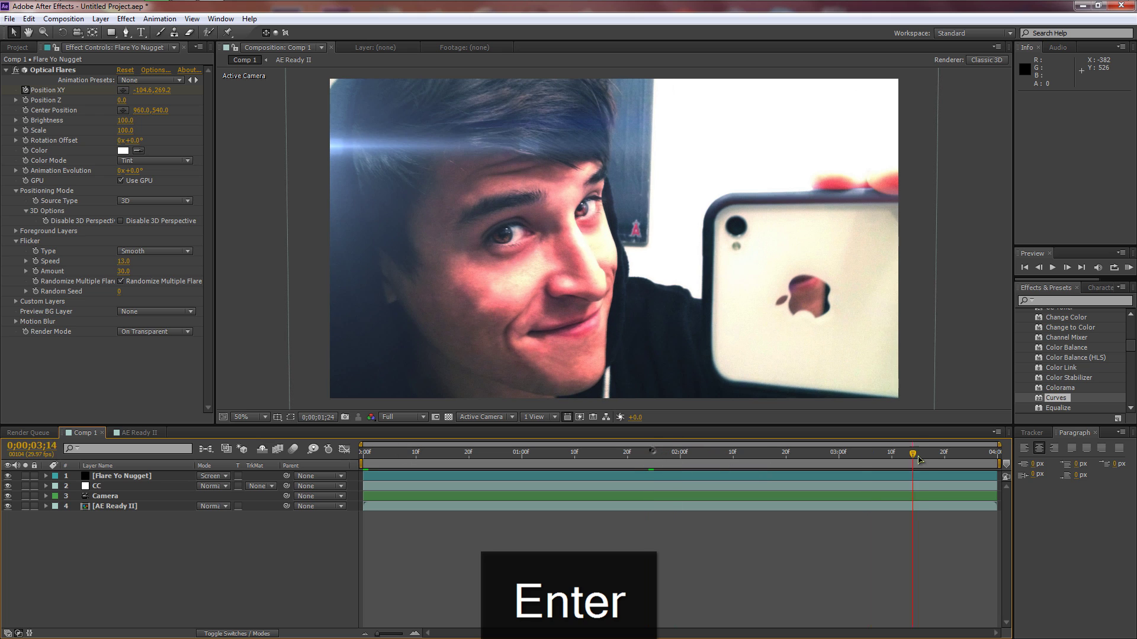
pyautogui.click(981, 455)
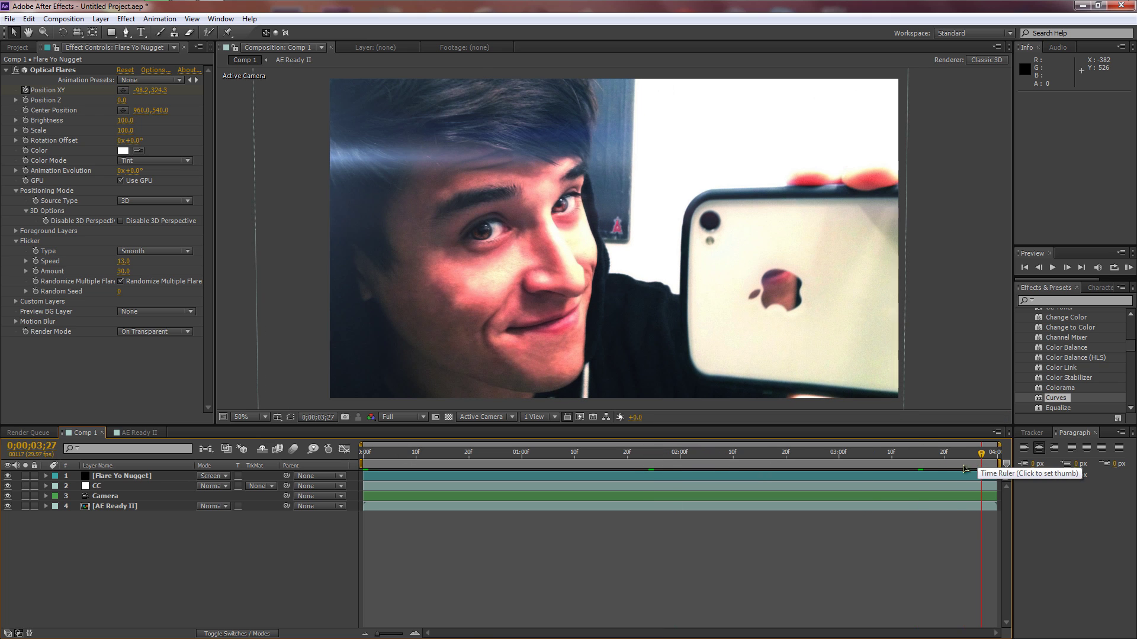
pyautogui.press('Home')
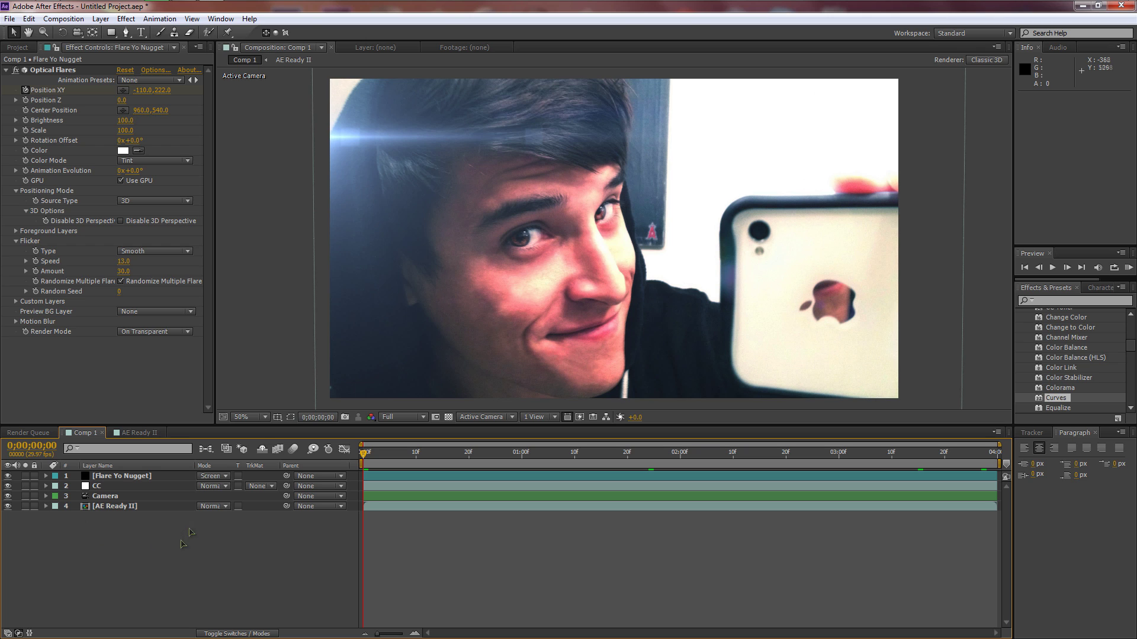
# - Add Comp 1 to the Render Queue with Windows Media as the output format
pyautogui.click(64, 18)
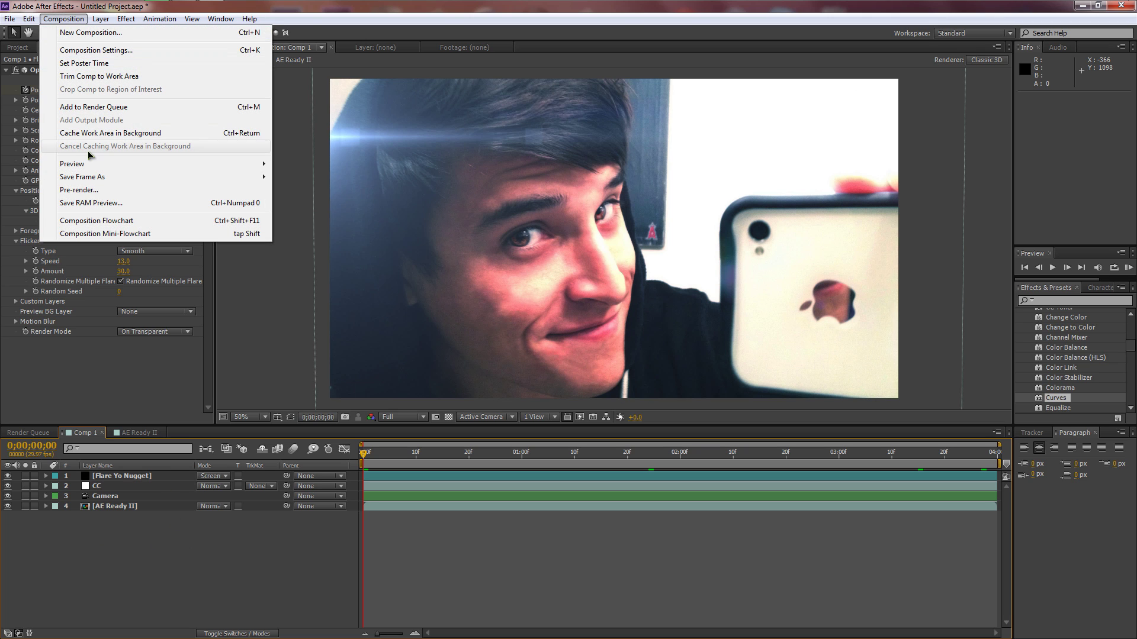
pyautogui.click(99, 107)
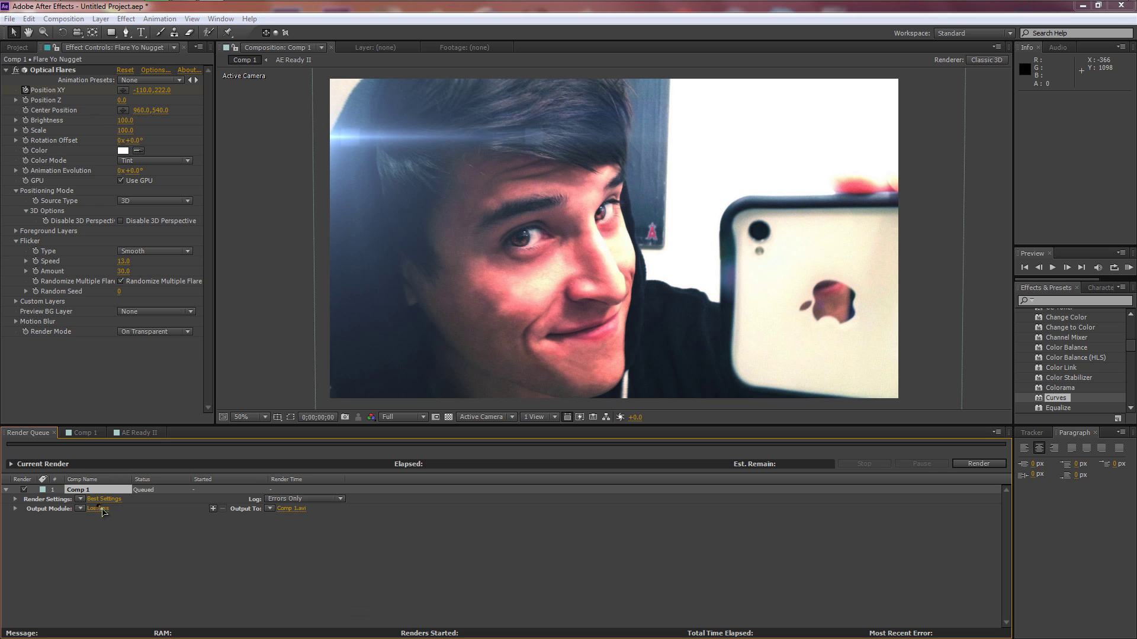
pyautogui.click(98, 508)
pyautogui.click(528, 181)
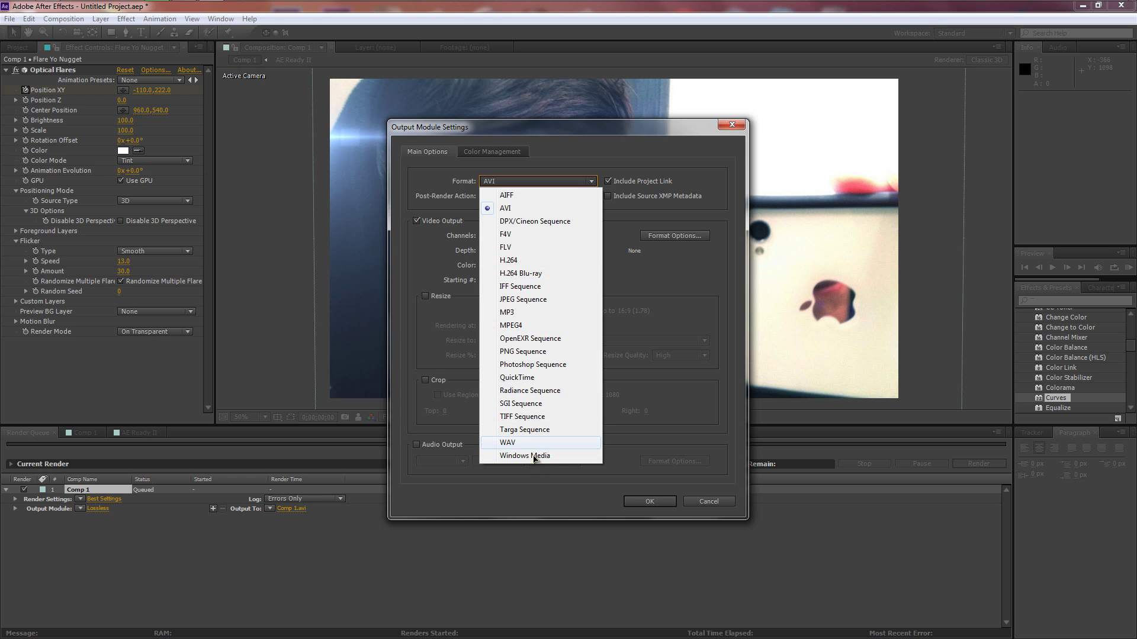
pyautogui.click(543, 456)
pyautogui.click(649, 501)
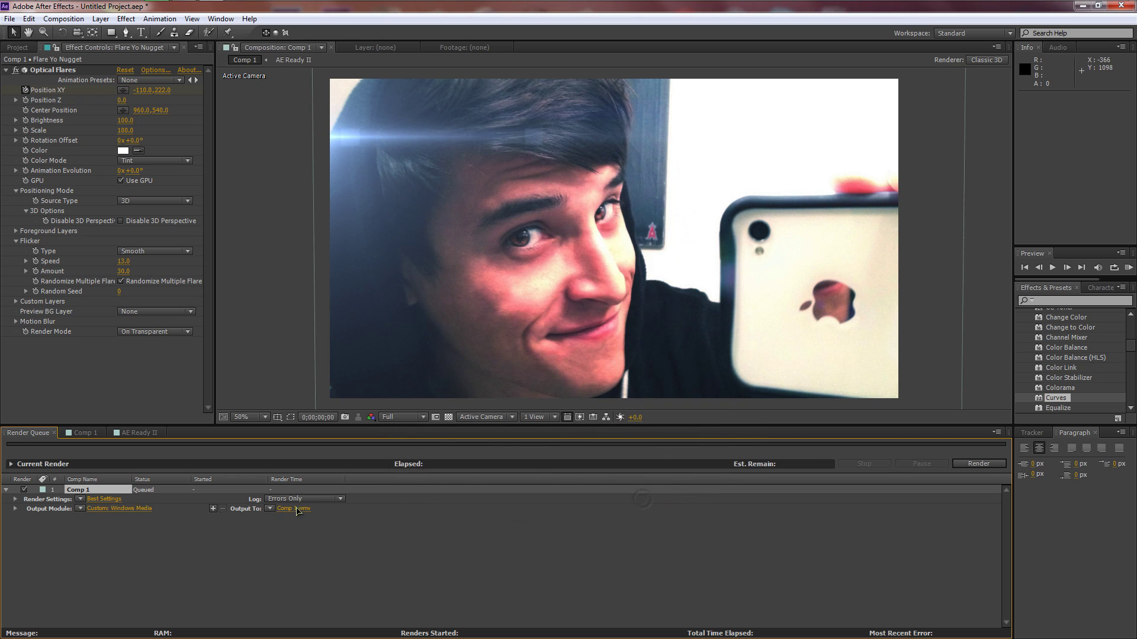
# - Set the output file to Ex II.wmv
pyautogui.click(303, 508)
pyautogui.click(482, 139)
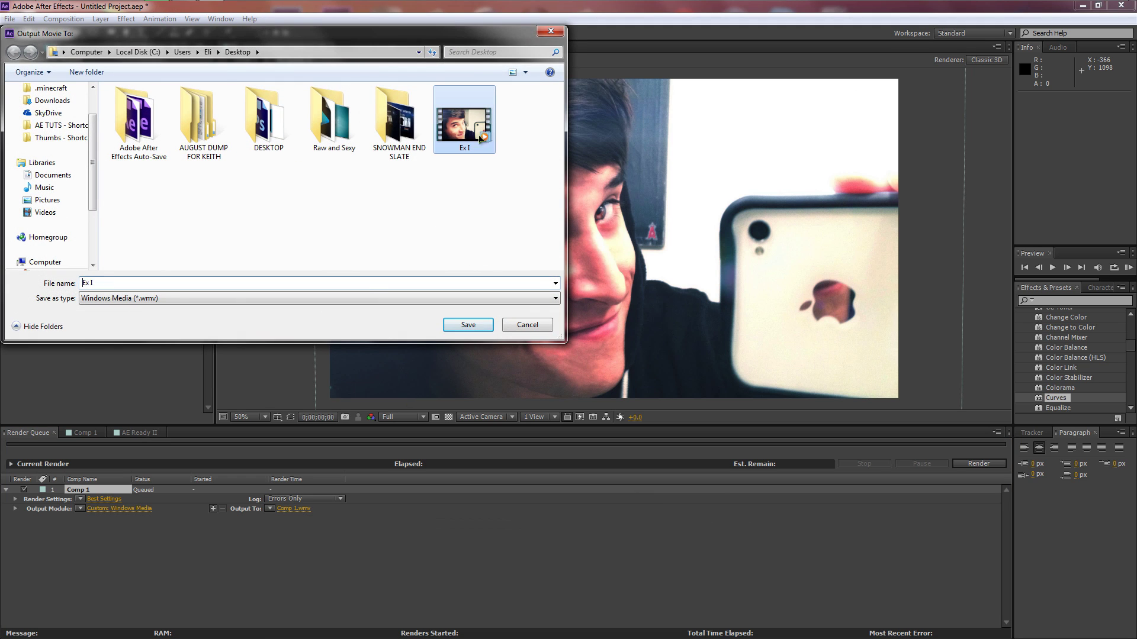
pyautogui.click(157, 285)
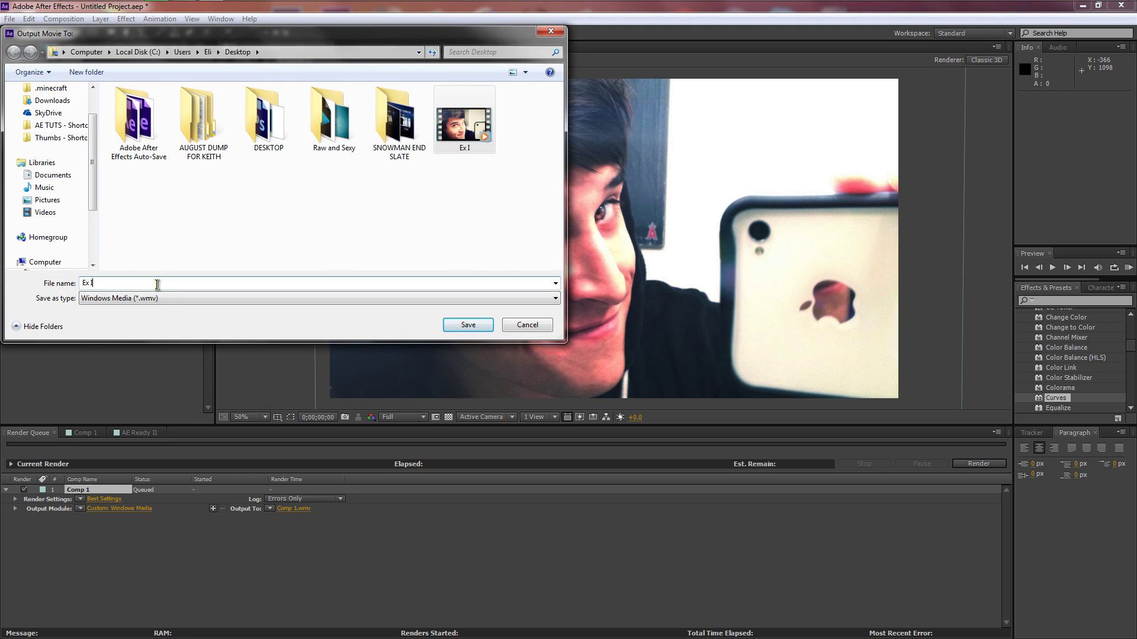
pyautogui.write('I')
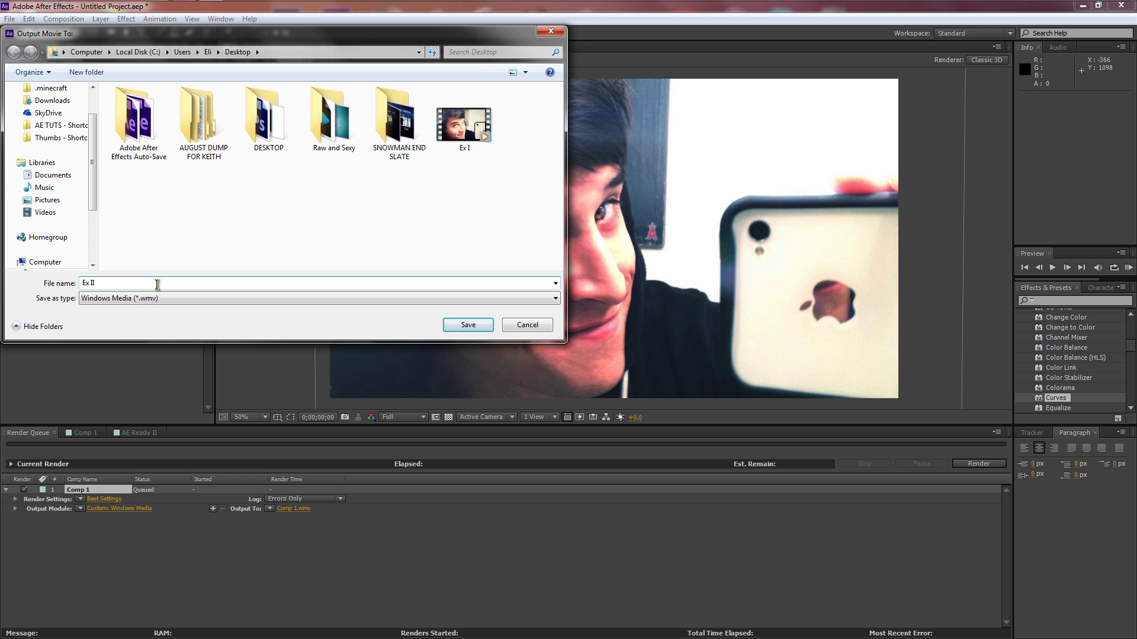
pyautogui.press('Return')
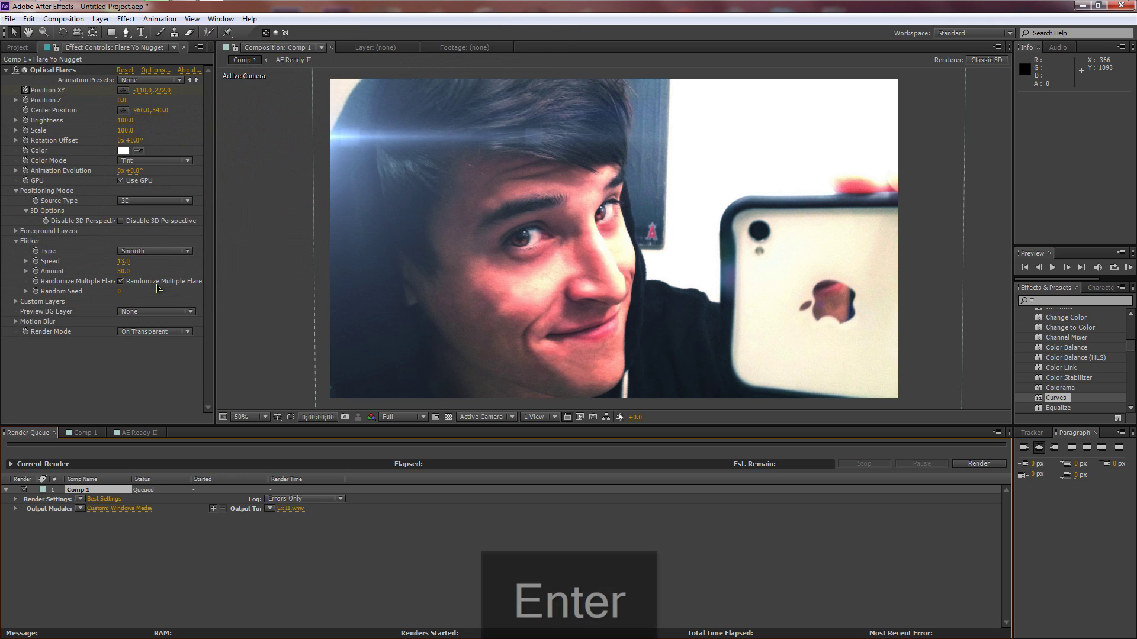
# - Start rendering Comp 1 to Ex II.wmv from the Render Queue
pyautogui.press('Return')
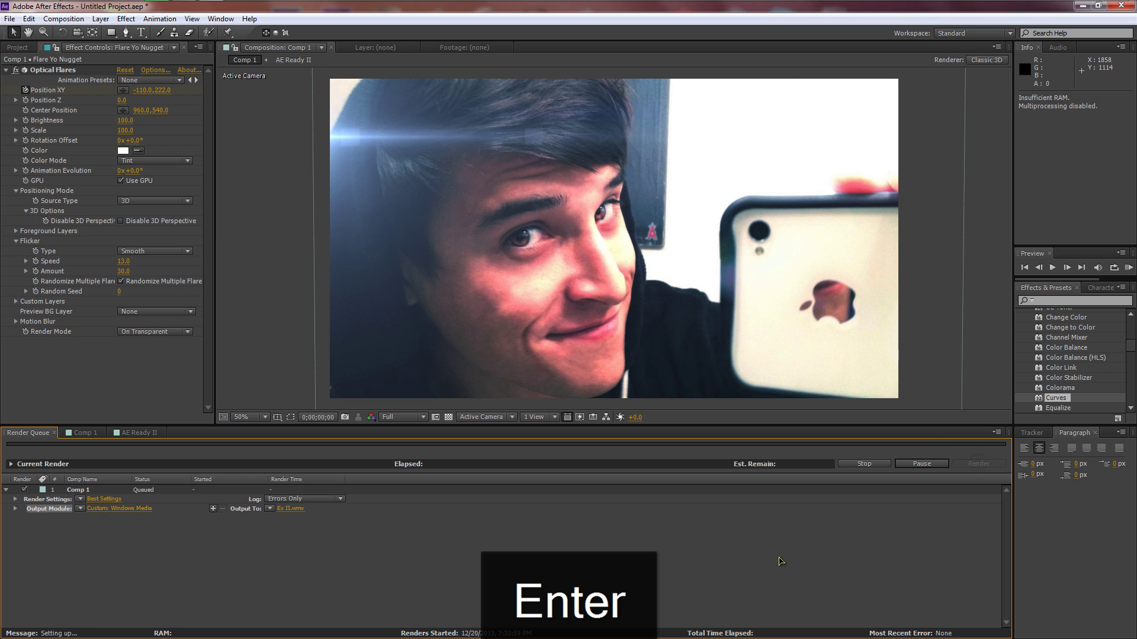